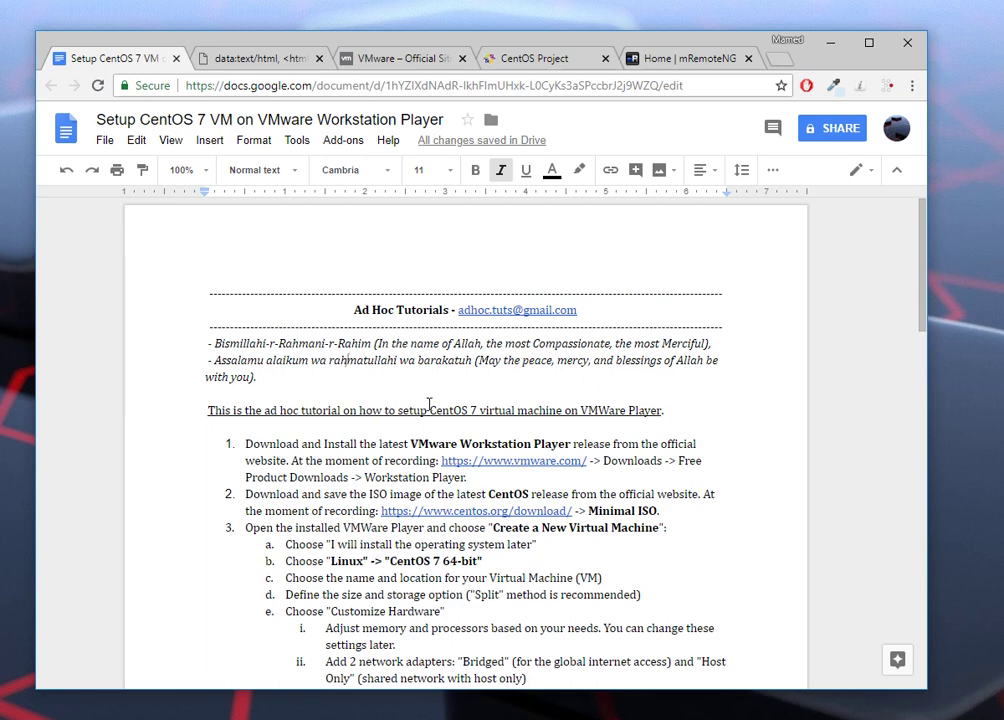
Step: Highlight 'CentOS 7' in the tutorial intro, then switch to the VMware official site tab
{"action": "left_click_drag", "start_coordinate": [430, 410], "coordinate": [480, 411]}
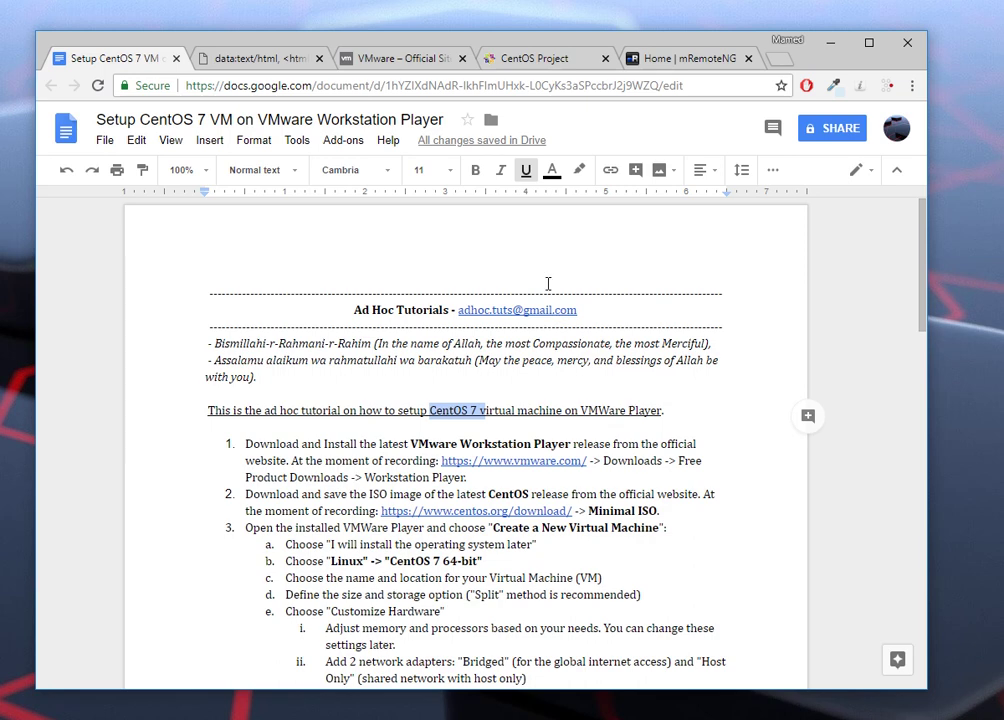
{"action": "left_click", "coordinate": [422, 62]}
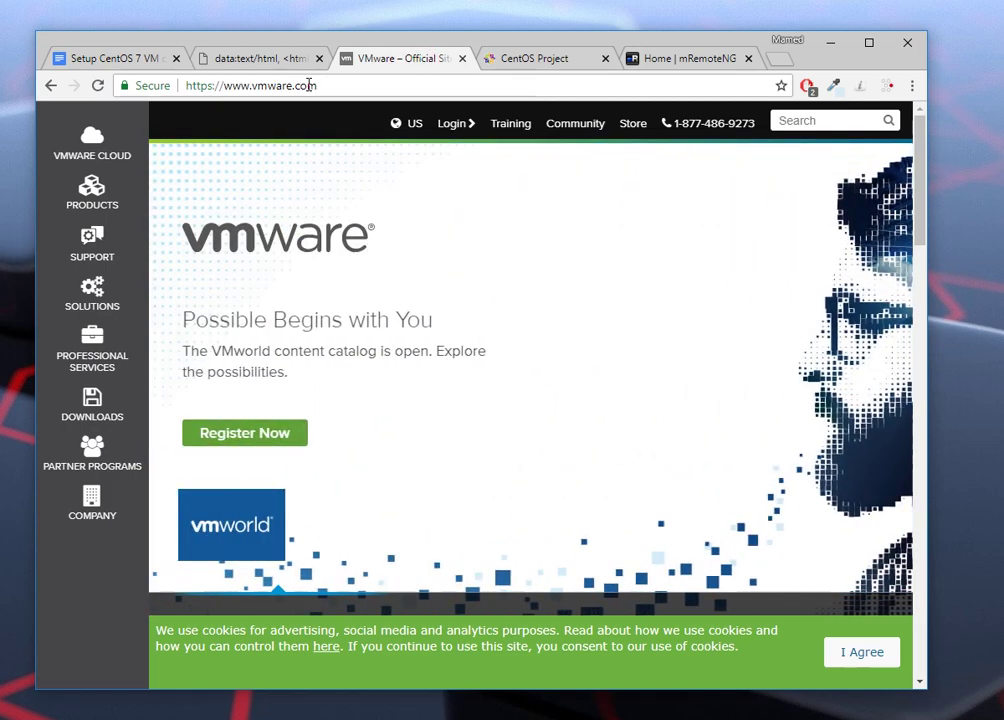
Step: Go to the Workstation Player 14.1.2 download page and confirm the installers are already downloaded
{"action": "left_click", "coordinate": [103, 407]}
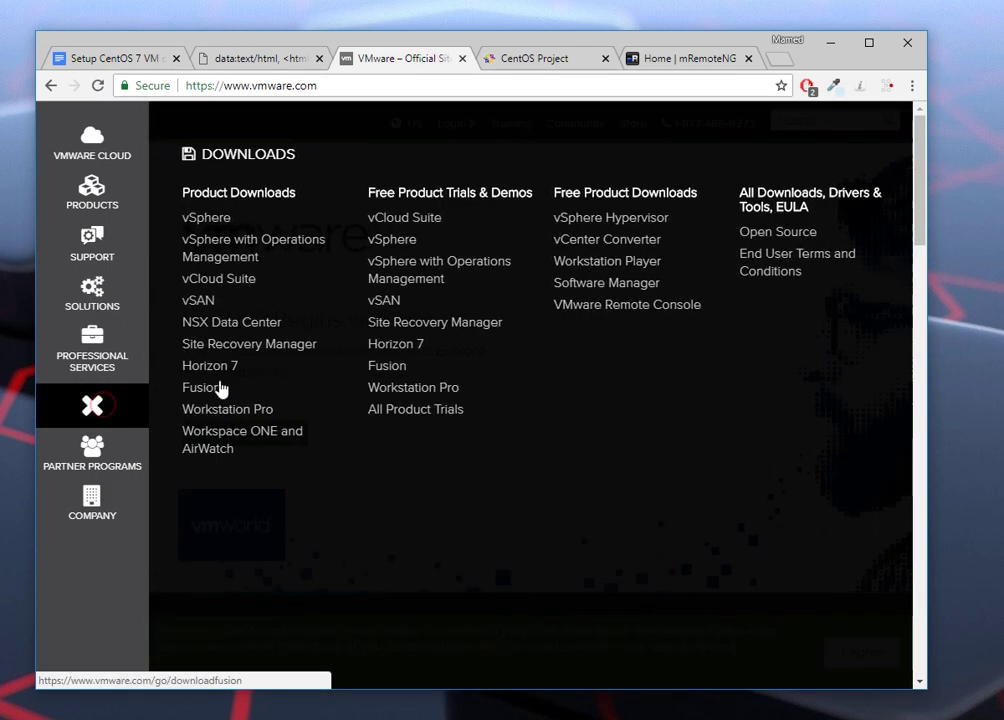
{"action": "left_click", "coordinate": [601, 265]}
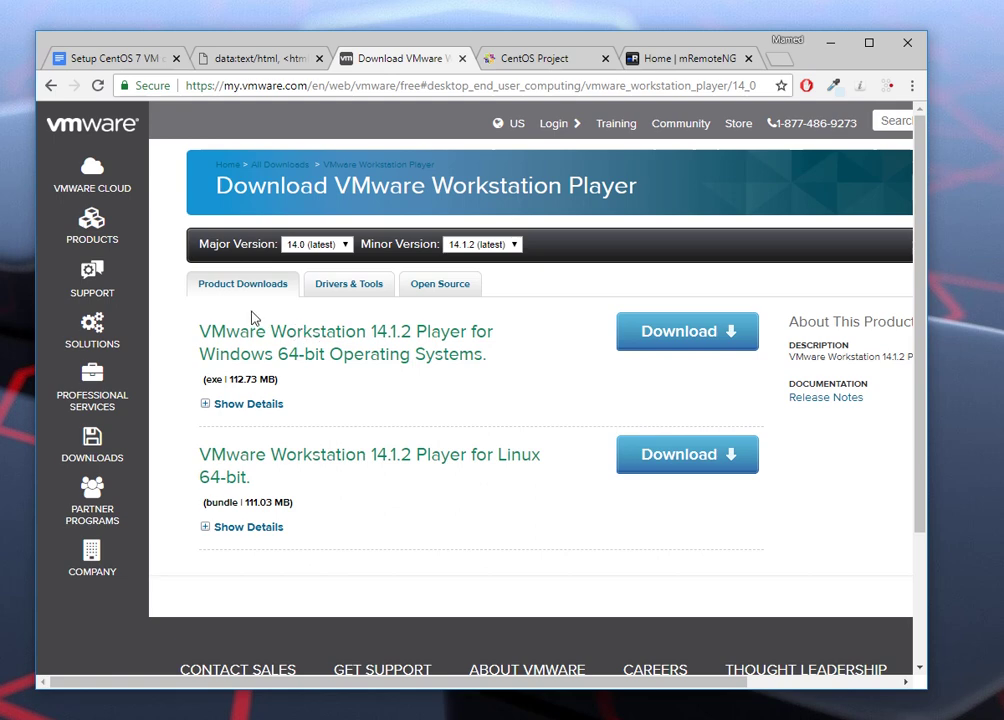
{"action": "key", "text": "alt+Tab"}
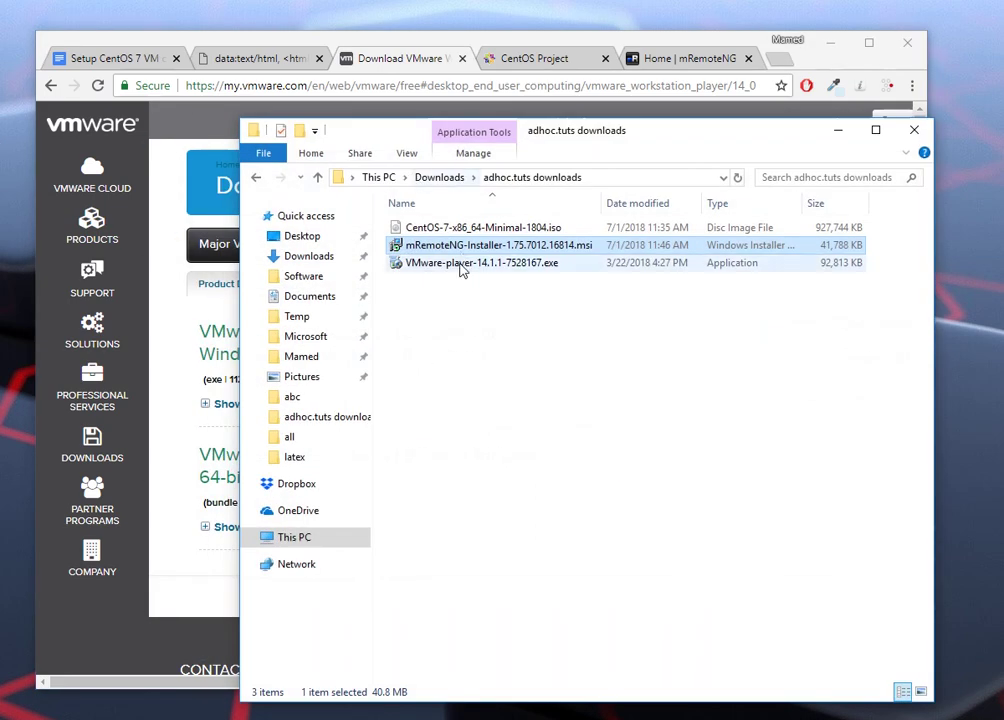
{"action": "left_click", "coordinate": [838, 131]}
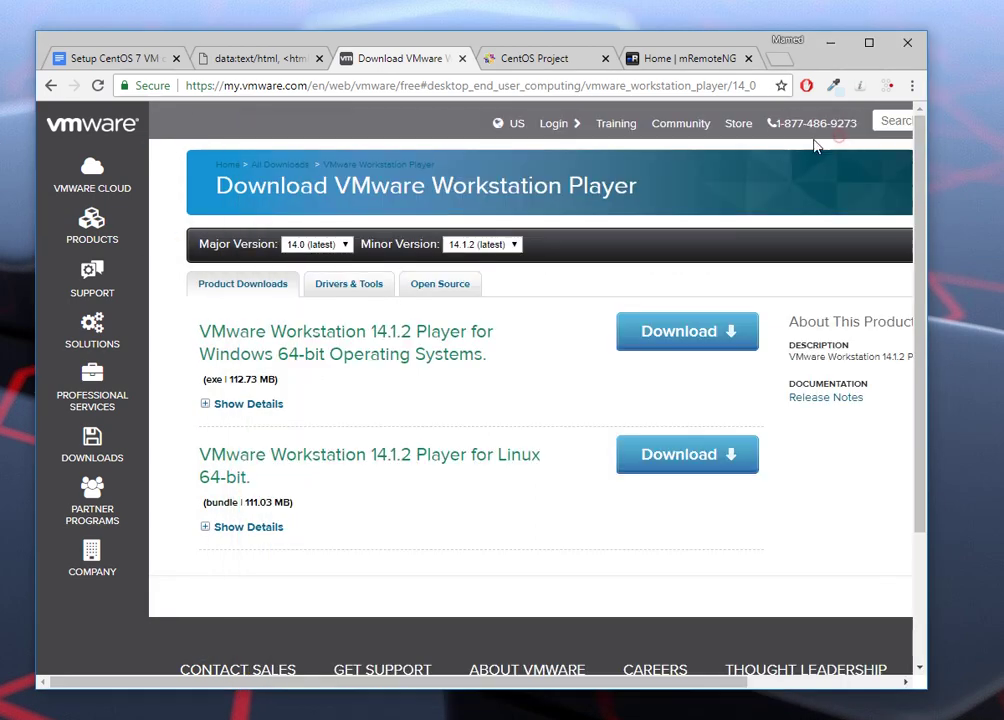
Step: On the CentOS Project site, go from Get CentOS Now to the Minimal ISO mirror list for CentOS-7-x86_64-Minimal-1804.iso
{"action": "left_click", "coordinate": [562, 70]}
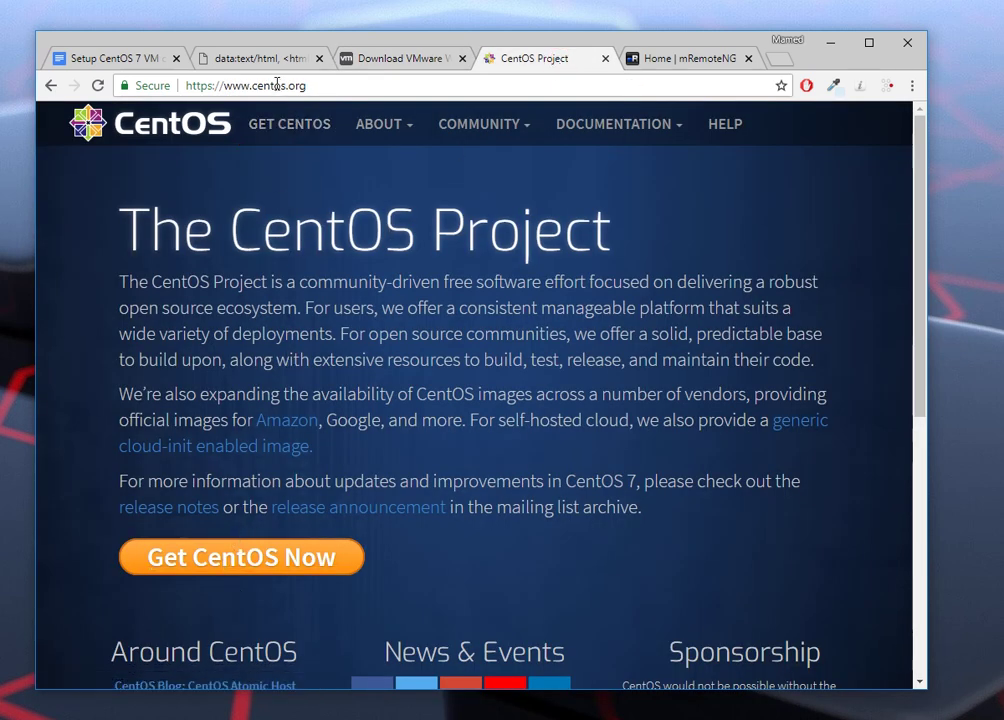
{"action": "left_click", "coordinate": [236, 566]}
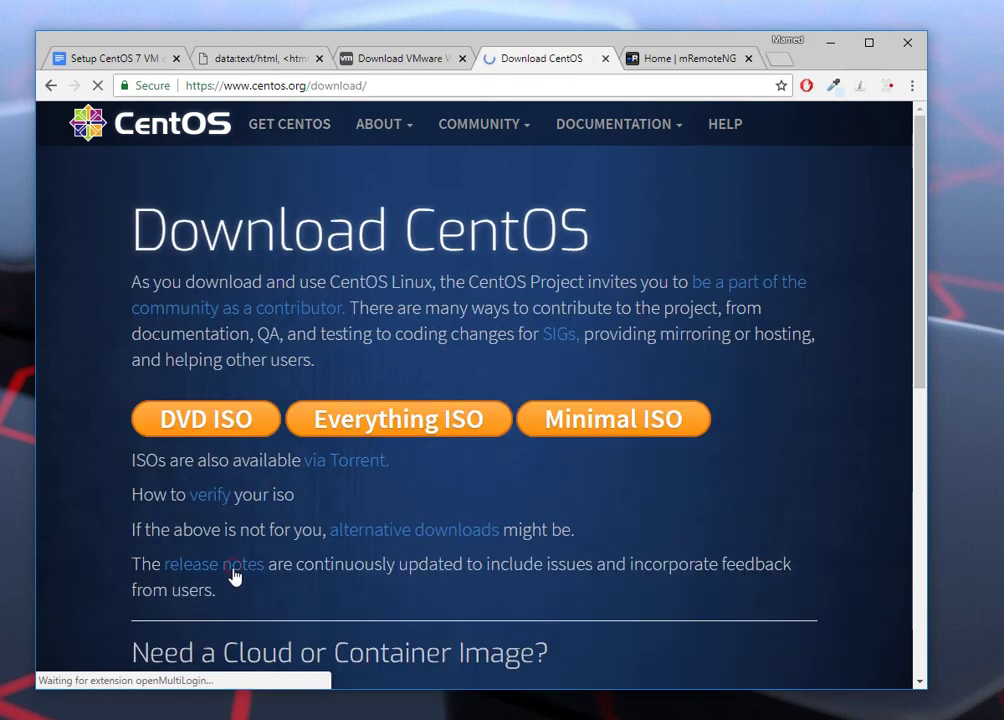
{"action": "left_click", "coordinate": [625, 433]}
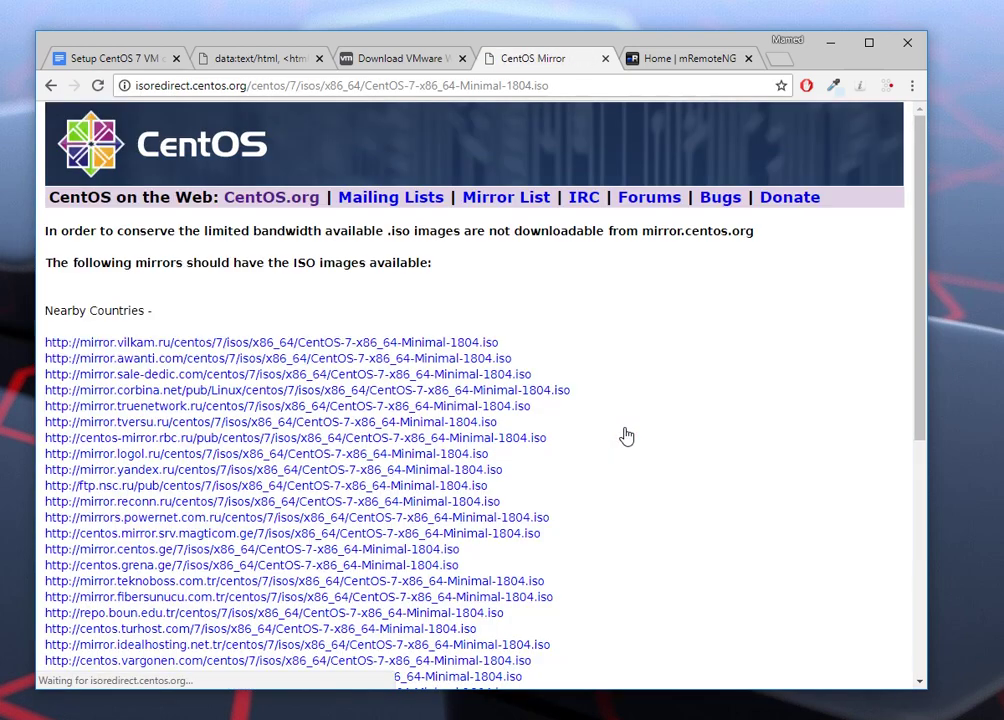
Step: Create a new VM 'CentOS 64-bit Ad Hoc Tuts': OS installed later, Linux CentOS 64-bit, 20 GB split disk
{"action": "left_click", "coordinate": [831, 42]}
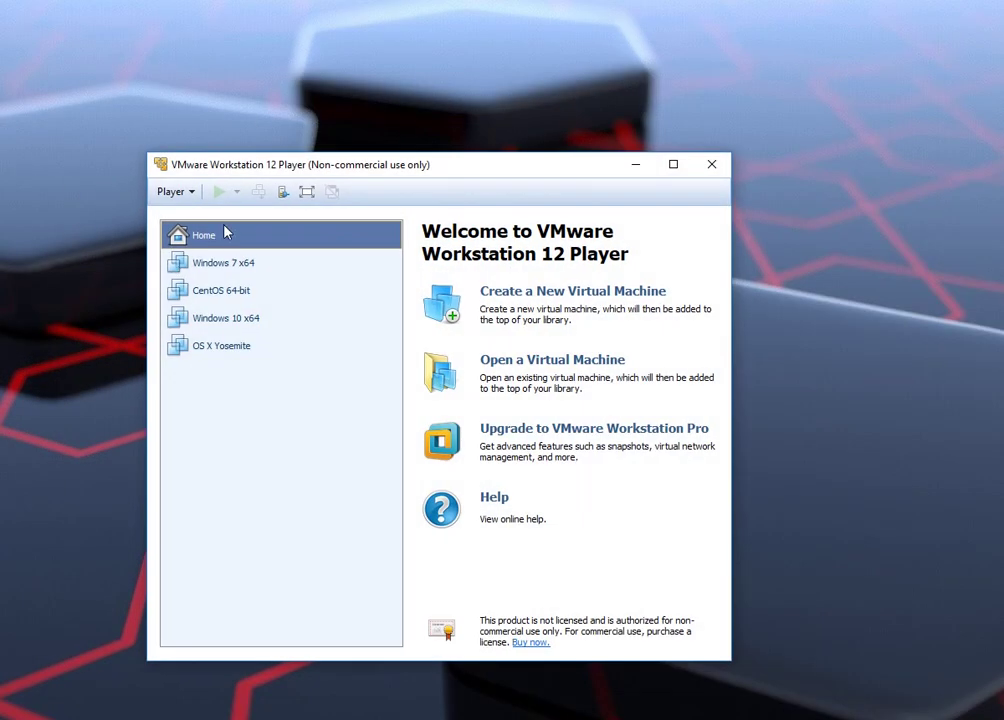
{"action": "left_click", "coordinate": [539, 291]}
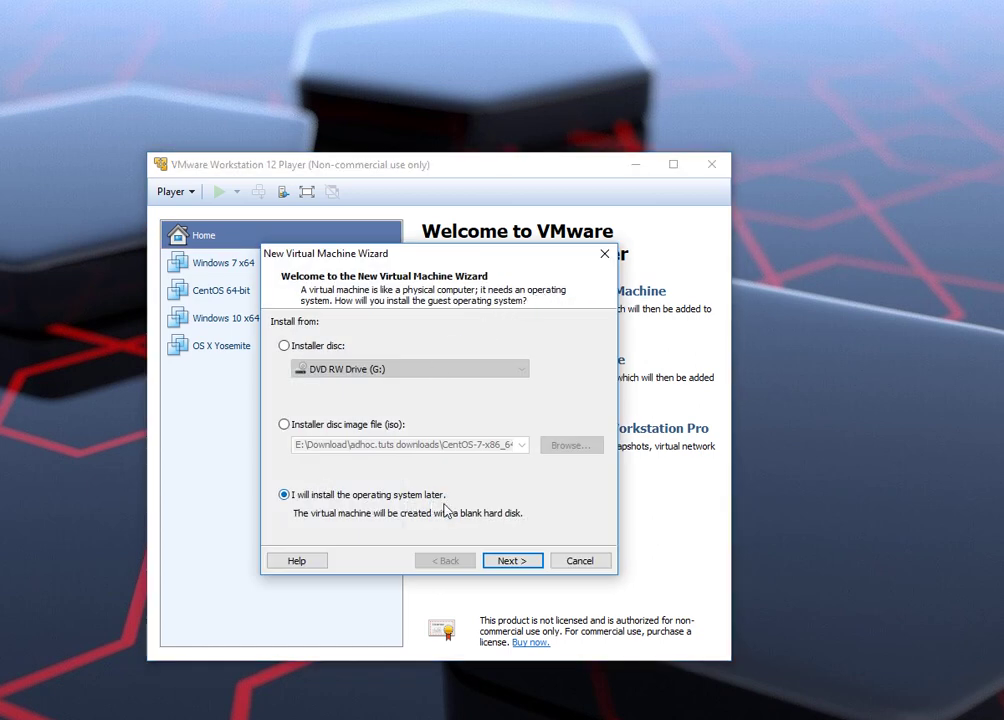
{"action": "left_click", "coordinate": [508, 561]}
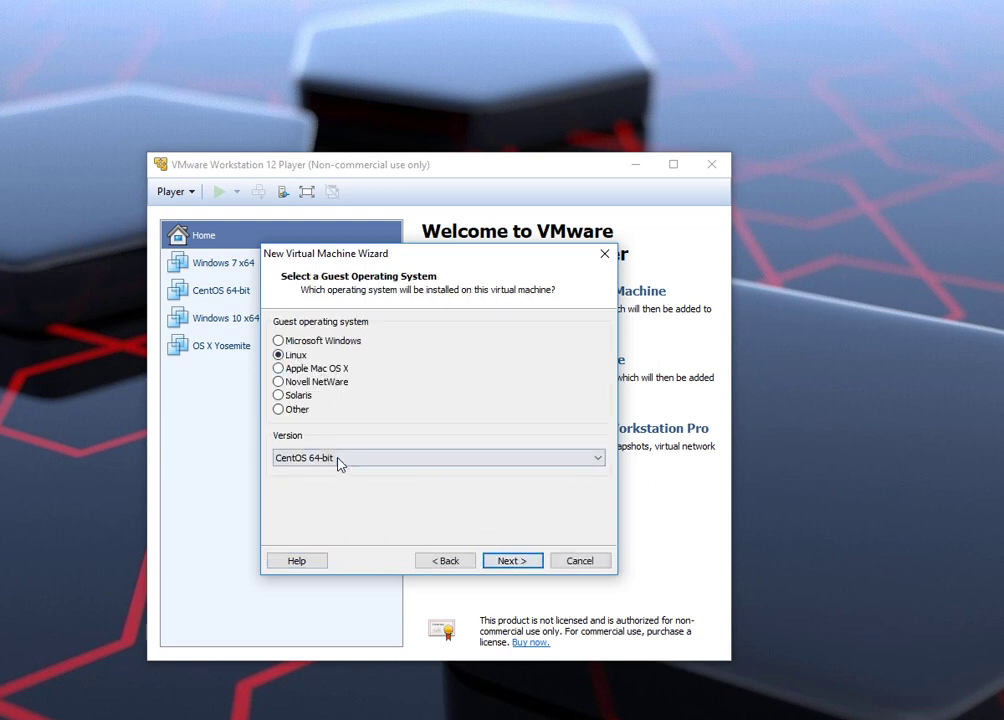
{"action": "left_click", "coordinate": [523, 563]}
{"action": "left_click", "coordinate": [396, 354]}
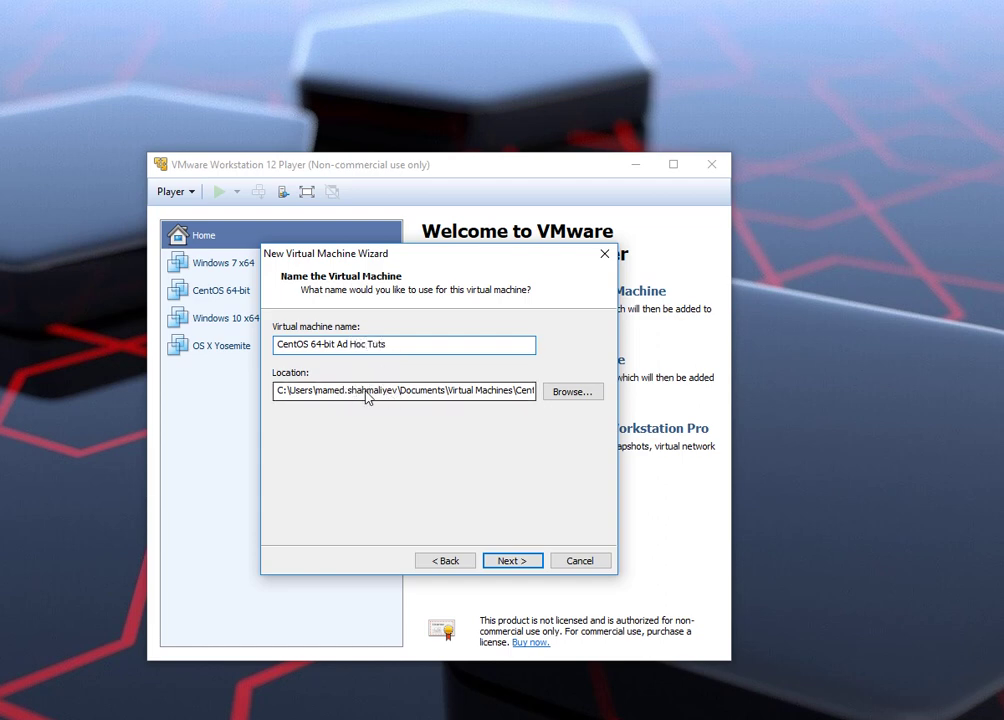
{"action": "left_click", "coordinate": [514, 563]}
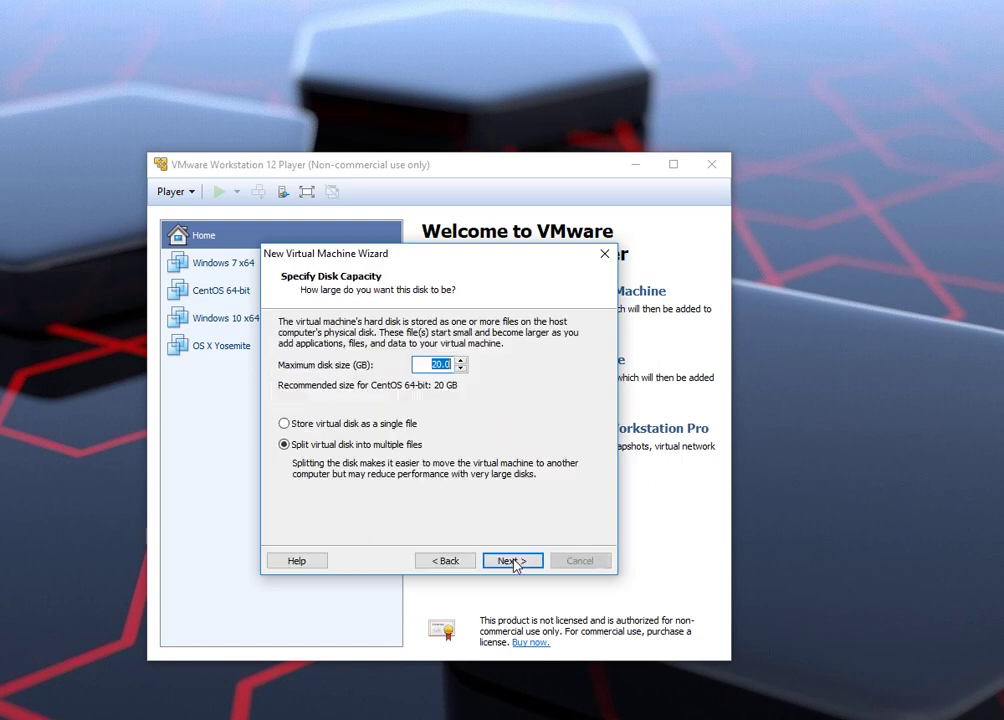
{"action": "left_click", "coordinate": [435, 369]}
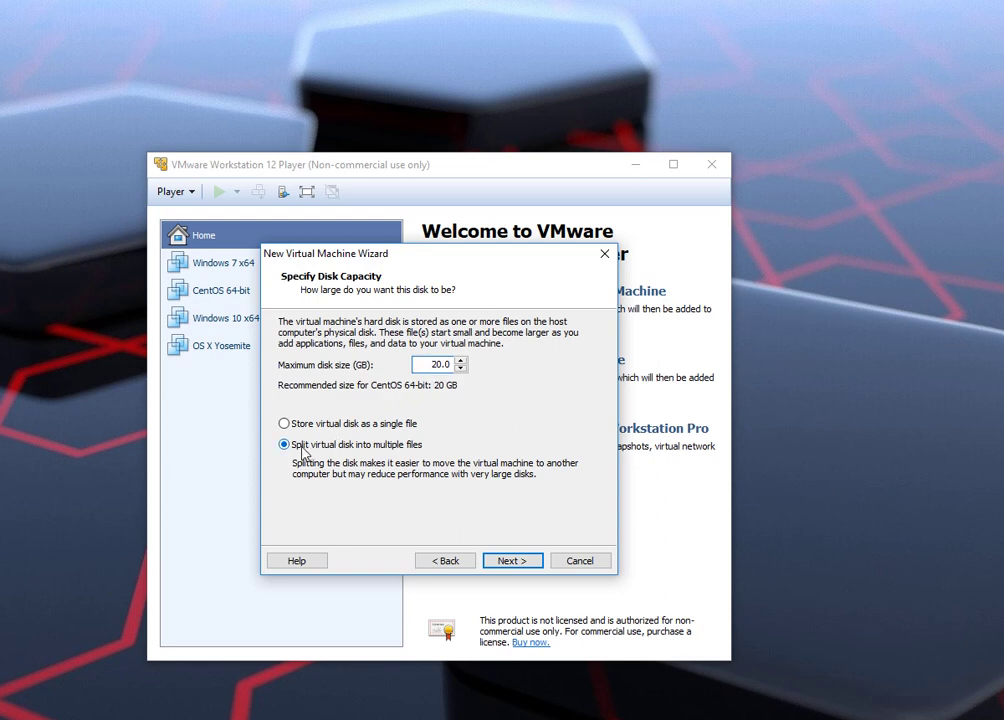
{"action": "left_click", "coordinate": [507, 563]}
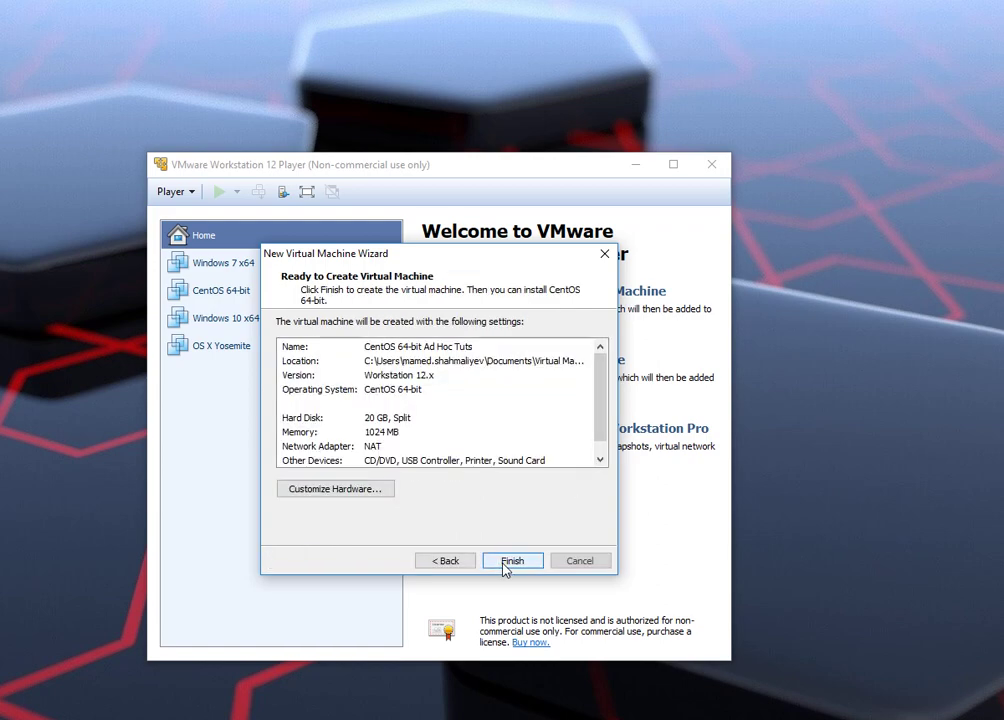
Step: In the hardware settings, raise memory to 2048 MB and give the VM 4 processor cores
{"action": "left_click", "coordinate": [336, 489]}
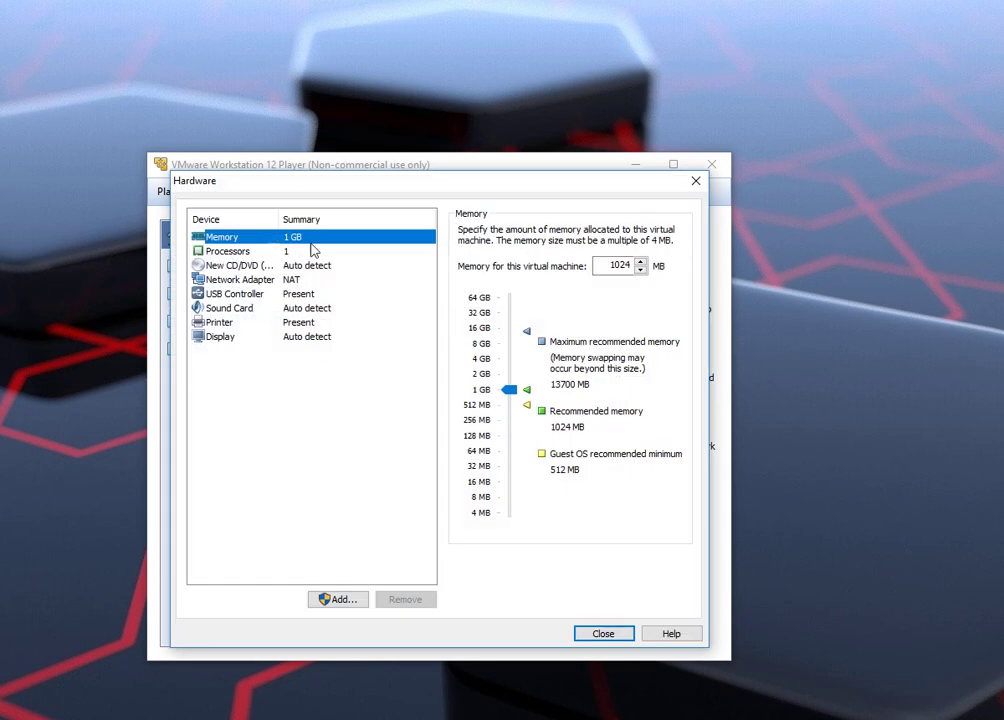
{"action": "left_click_drag", "start_coordinate": [509, 392], "coordinate": [510, 378]}
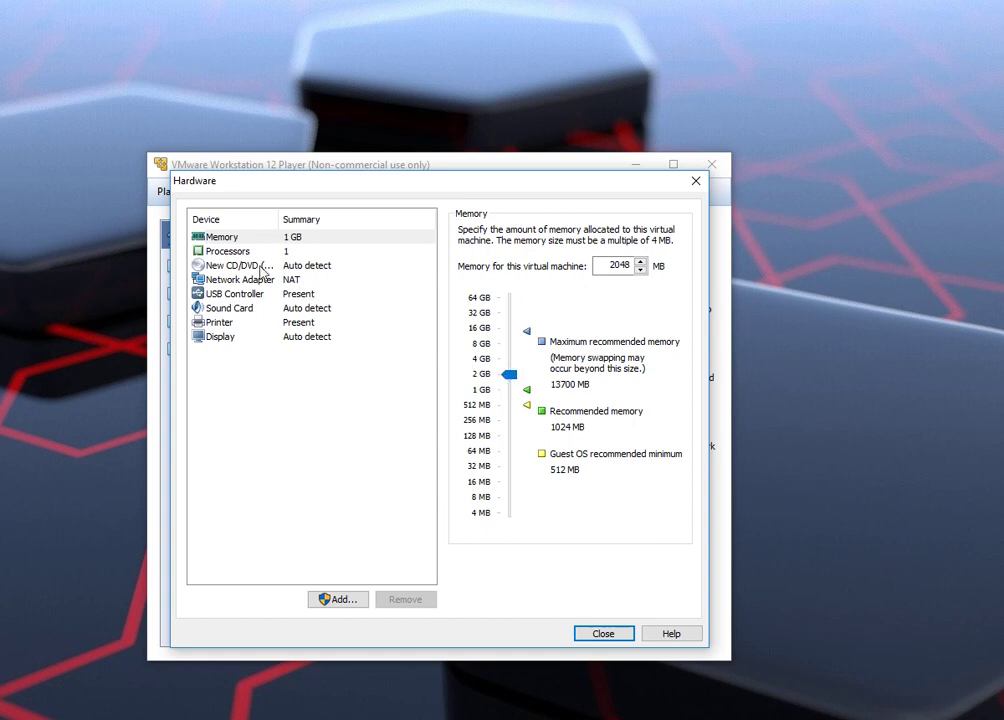
{"action": "left_click", "coordinate": [236, 253]}
{"action": "left_click", "coordinate": [611, 240]}
{"action": "left_click", "coordinate": [595, 289]}
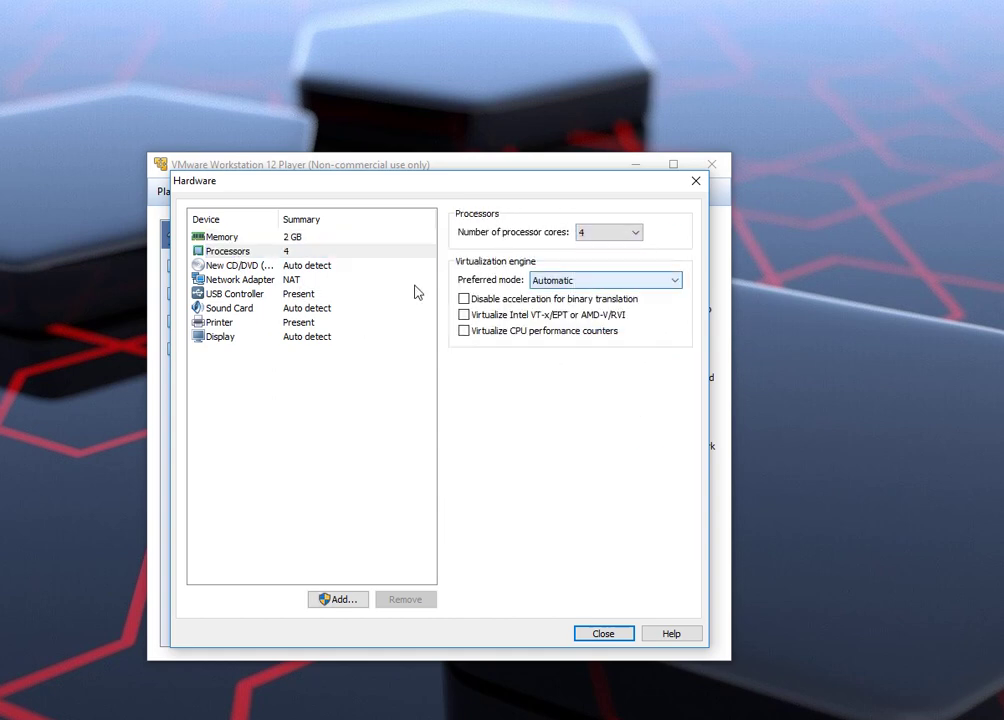
{"action": "left_click", "coordinate": [238, 282]}
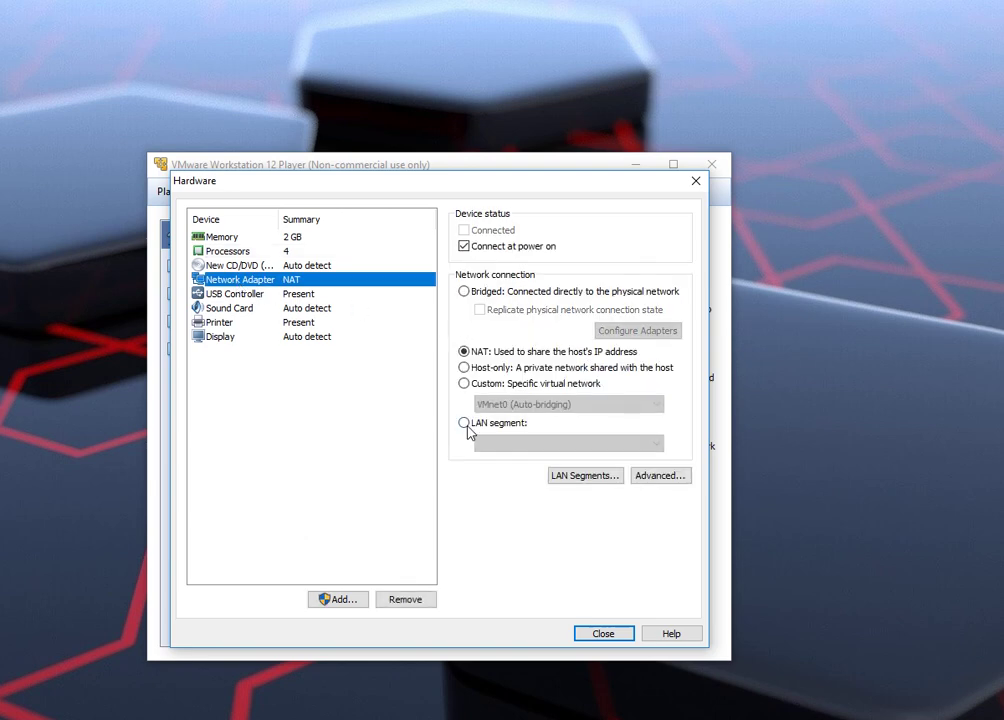
Step: Add a second network adapter set to Host-only
{"action": "left_click", "coordinate": [338, 600]}
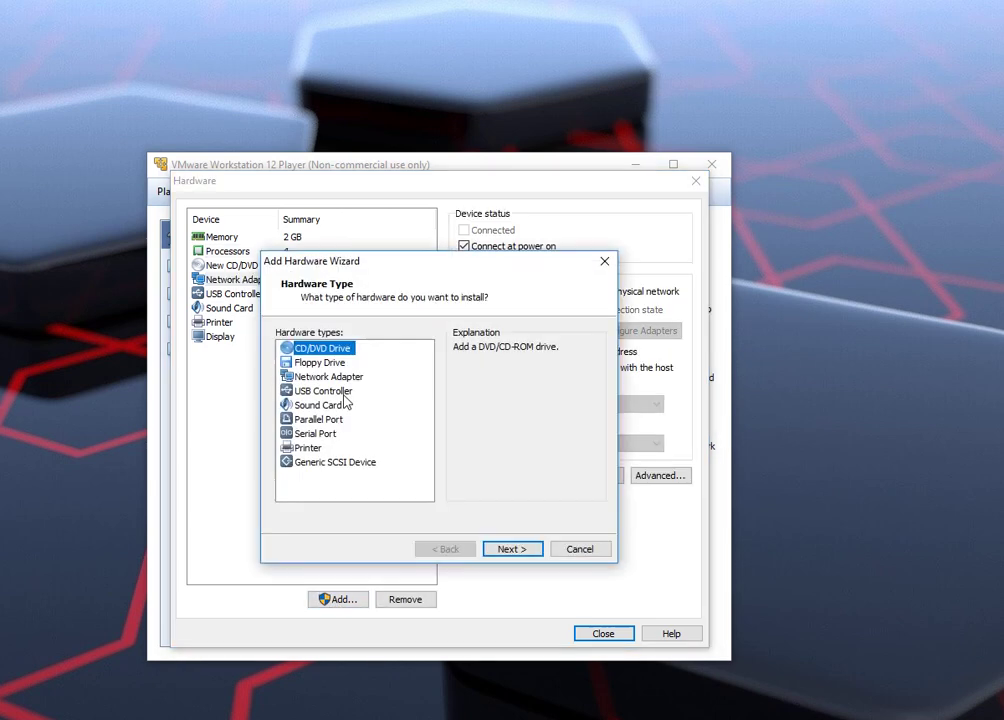
{"action": "left_click", "coordinate": [322, 378]}
{"action": "left_click", "coordinate": [512, 551]}
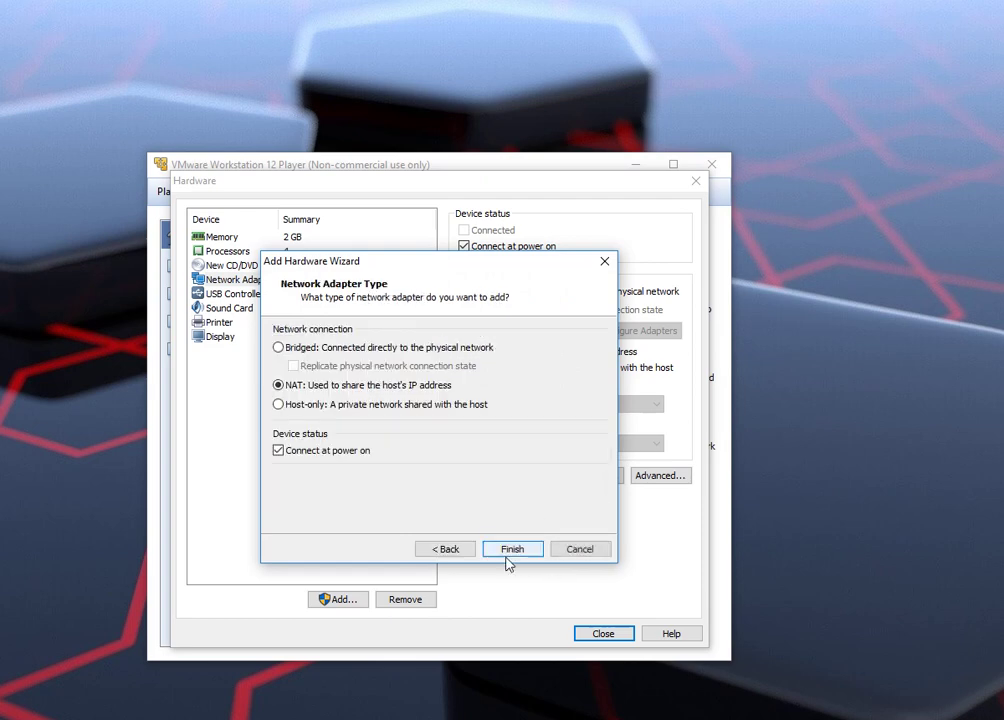
{"action": "left_click", "coordinate": [280, 405]}
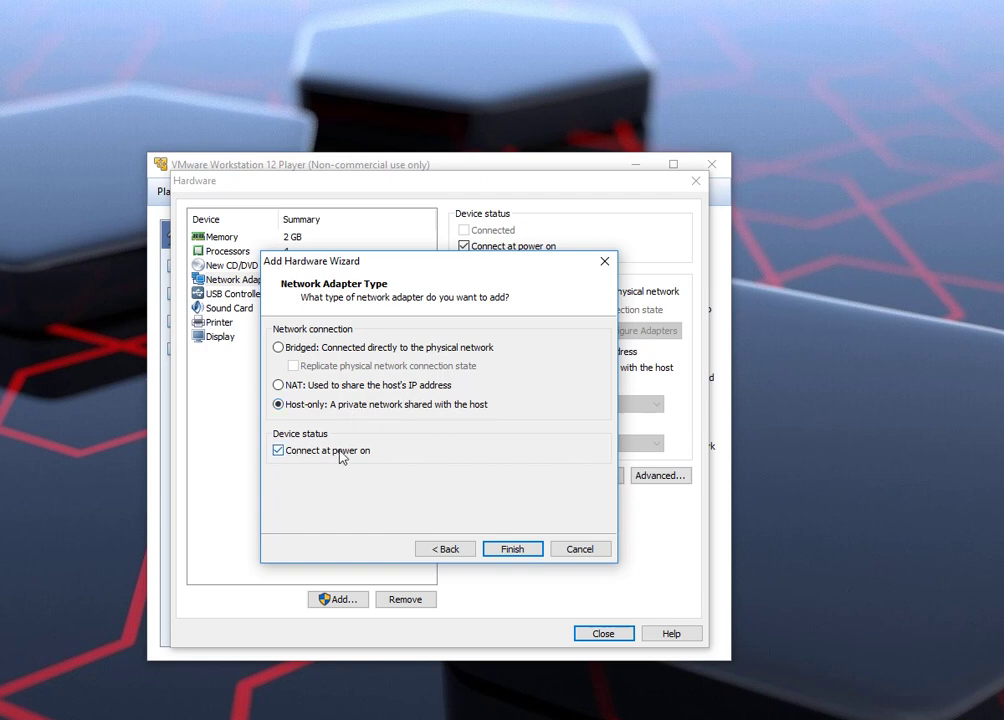
{"action": "left_click", "coordinate": [510, 548]}
Step: Remove the sound card and the printer from the VM
{"action": "left_click", "coordinate": [237, 324]}
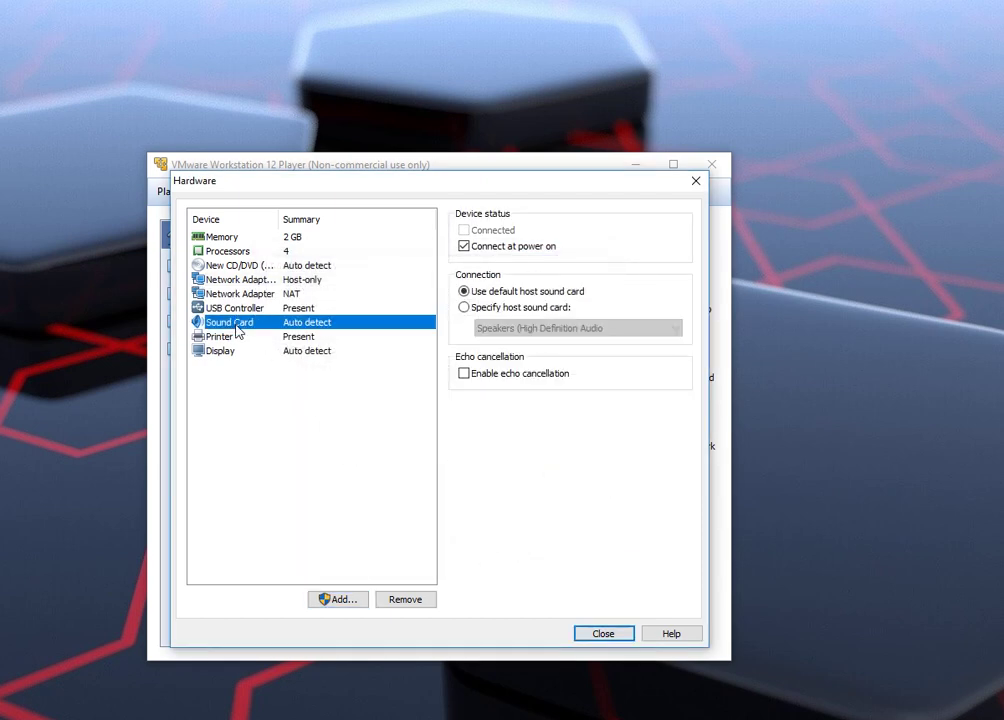
{"action": "left_click", "coordinate": [394, 598]}
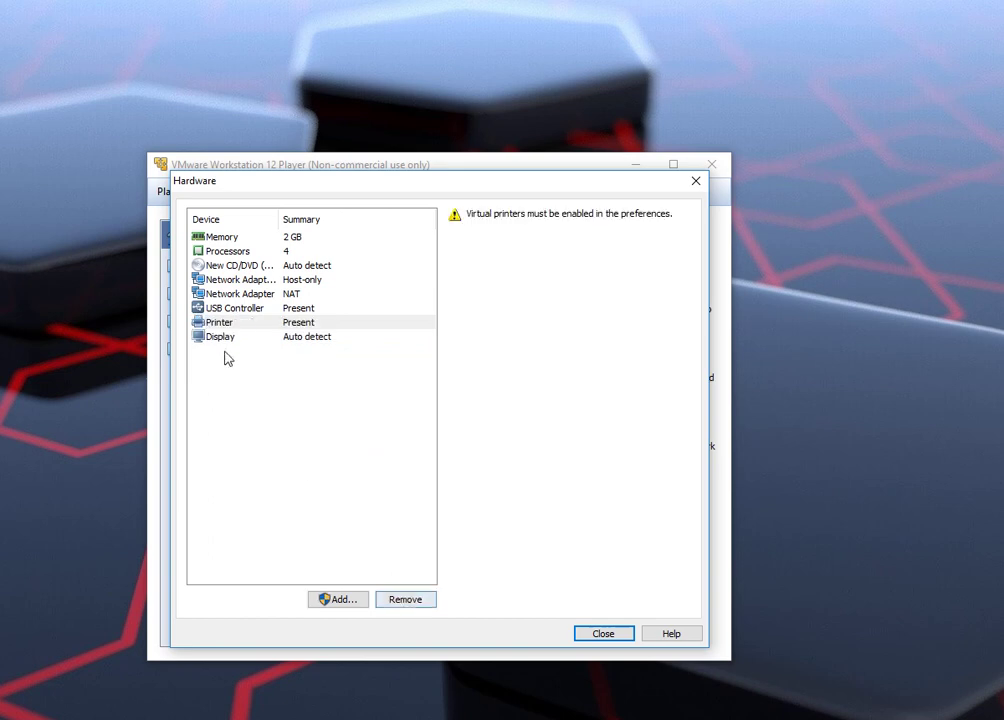
{"action": "left_click", "coordinate": [223, 324]}
{"action": "left_click", "coordinate": [396, 600]}
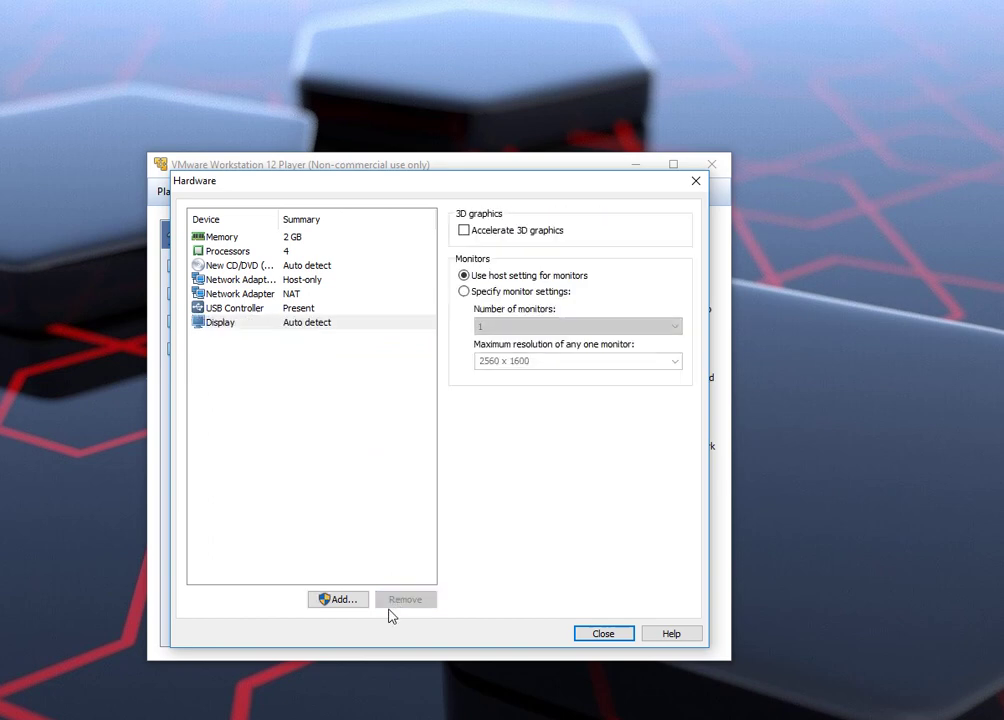
Step: Attach the CentOS ISO image to the CD/DVD drive and finish creating the VM
{"action": "left_click", "coordinate": [240, 265]}
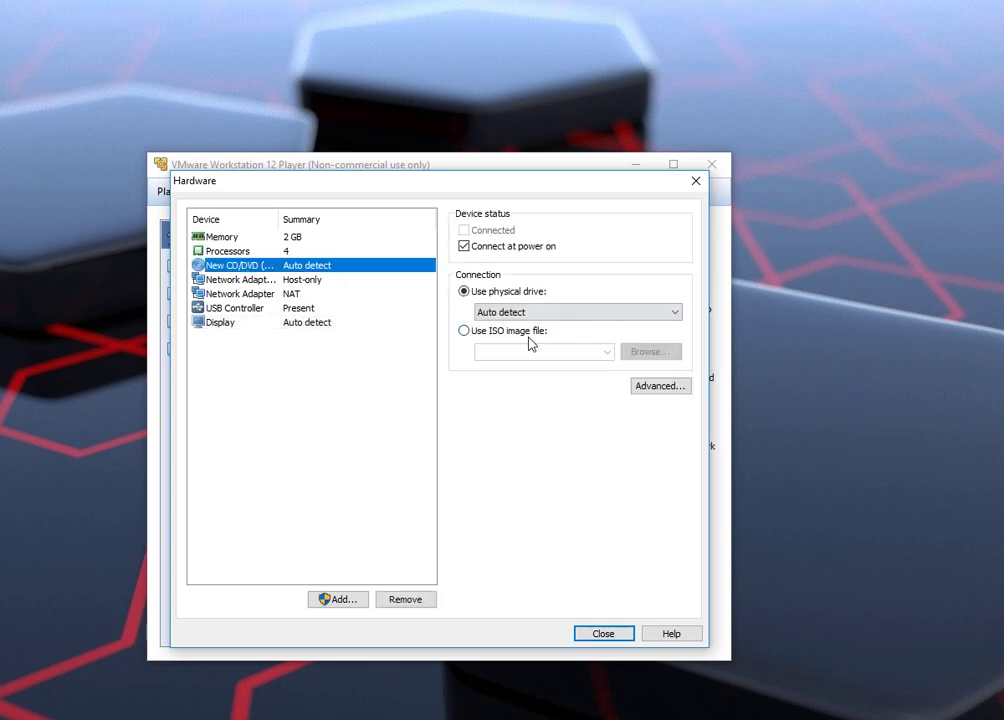
{"action": "left_click", "coordinate": [497, 335]}
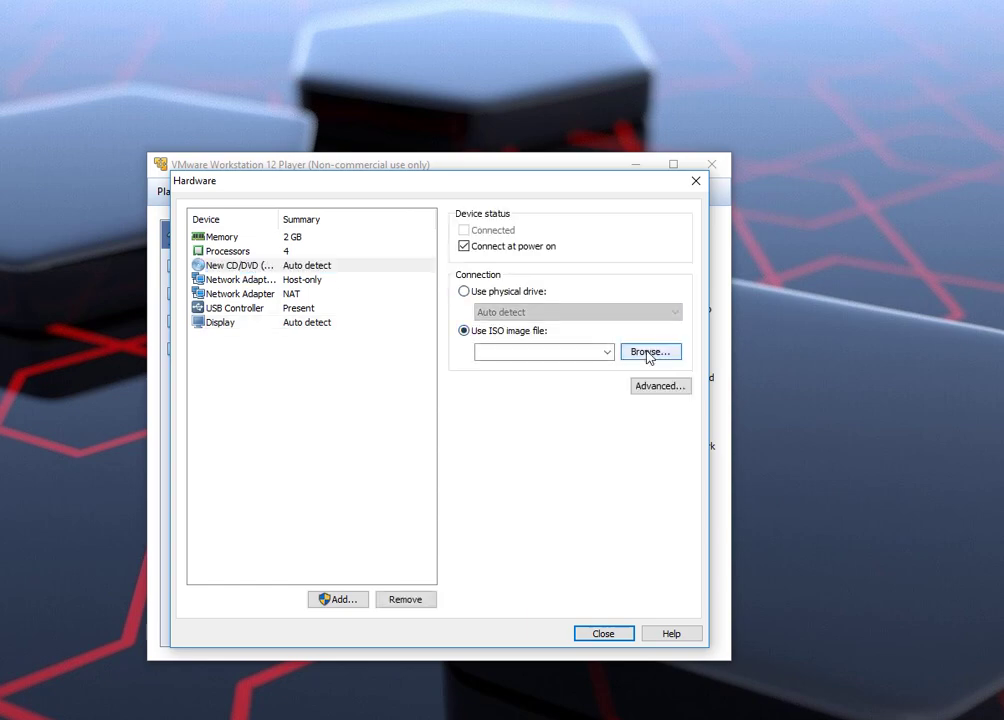
{"action": "left_click", "coordinate": [648, 354]}
{"action": "double_click", "coordinate": [375, 312]}
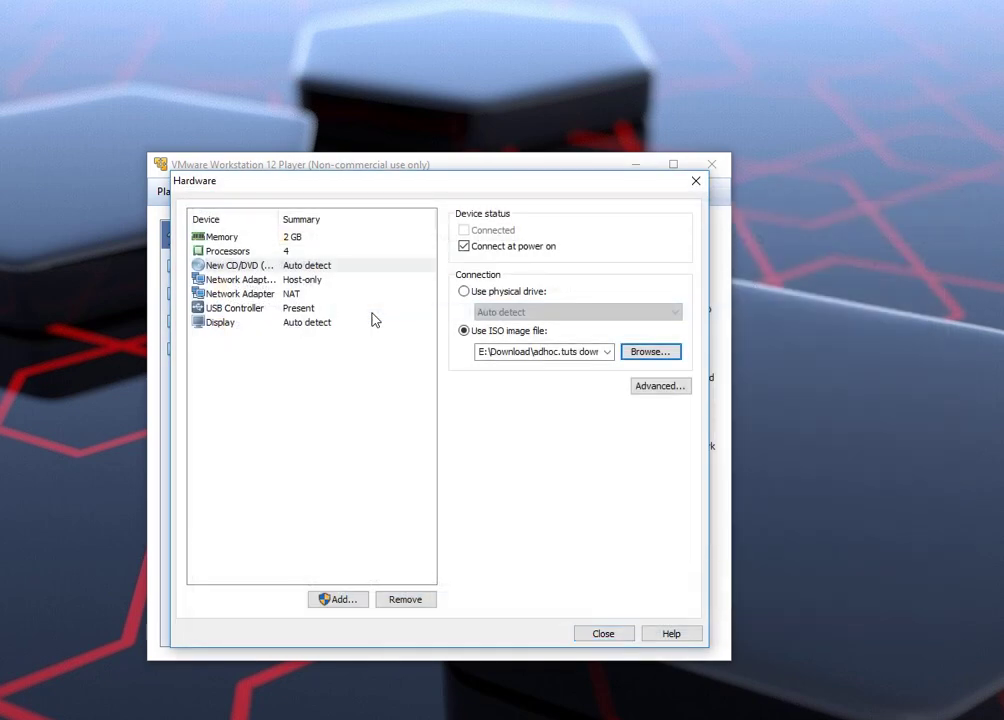
{"action": "left_click", "coordinate": [600, 633]}
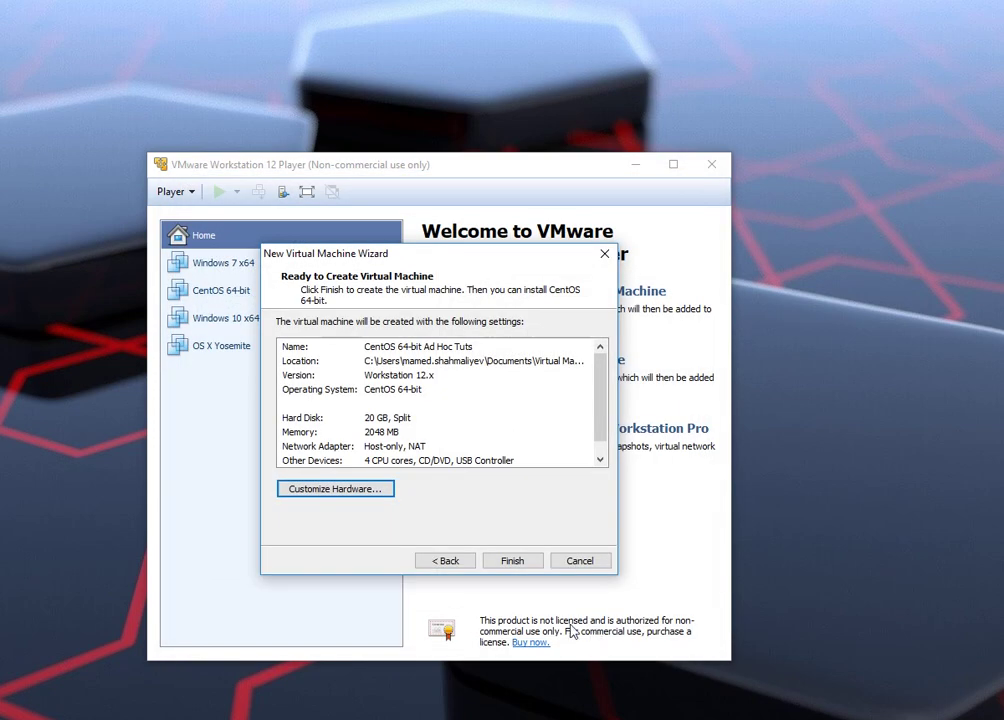
{"action": "left_click", "coordinate": [512, 561]}
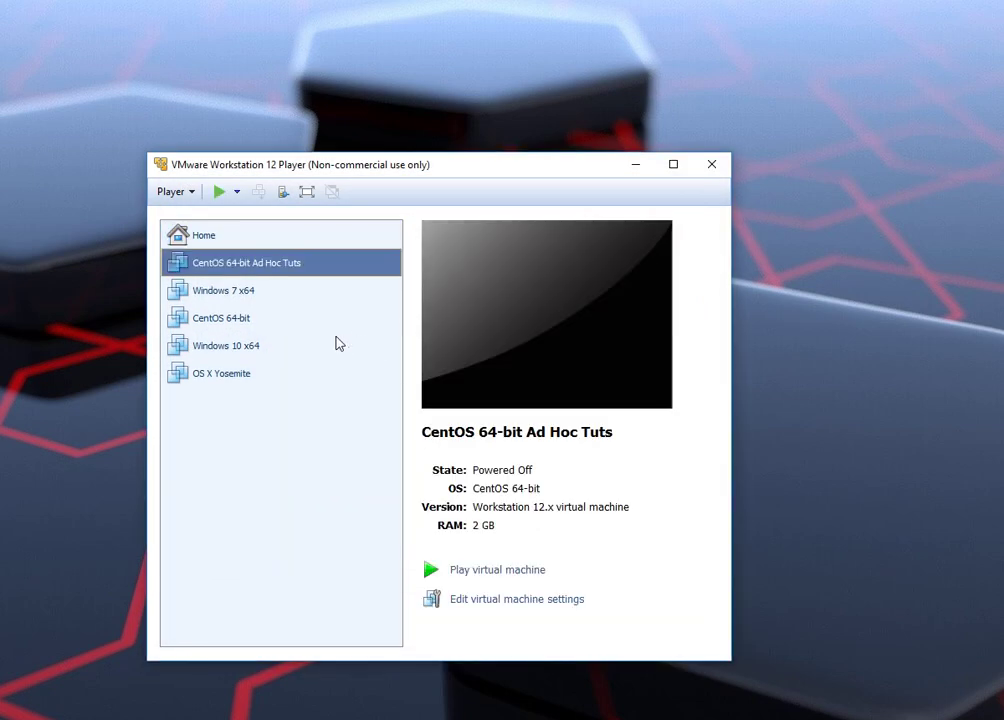
Step: Power on the VM and boot the 'Install CentOS 7' entry from the boot menu
{"action": "left_click", "coordinate": [220, 193]}
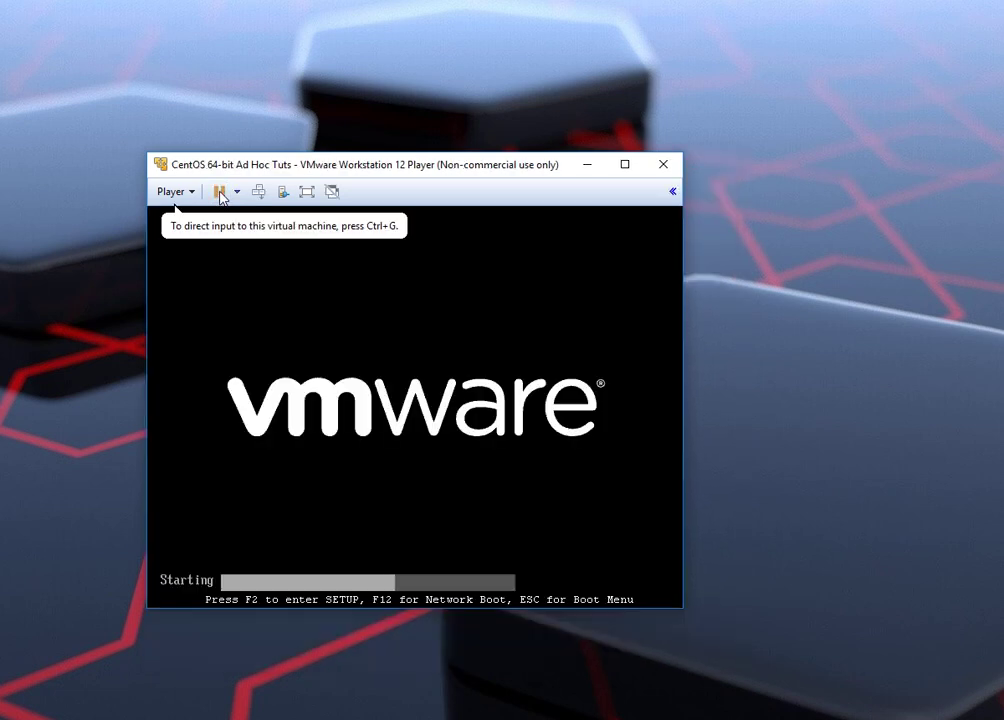
{"action": "left_click", "coordinate": [312, 364]}
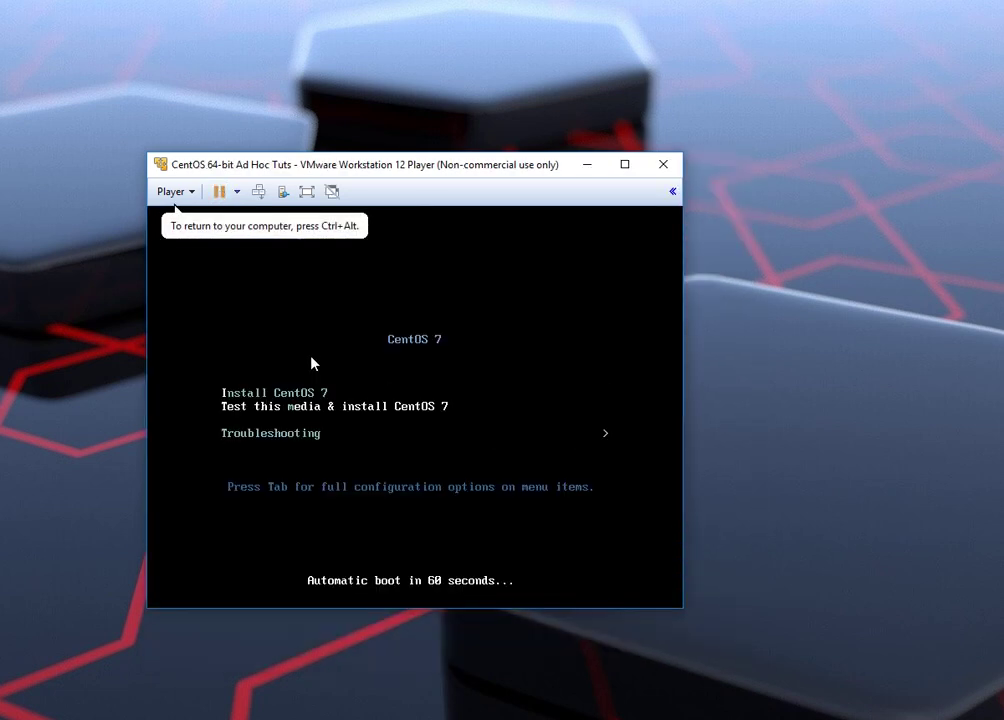
{"action": "key", "text": "Down"}
{"action": "key", "text": "Up"}
{"action": "key", "text": "Up"}
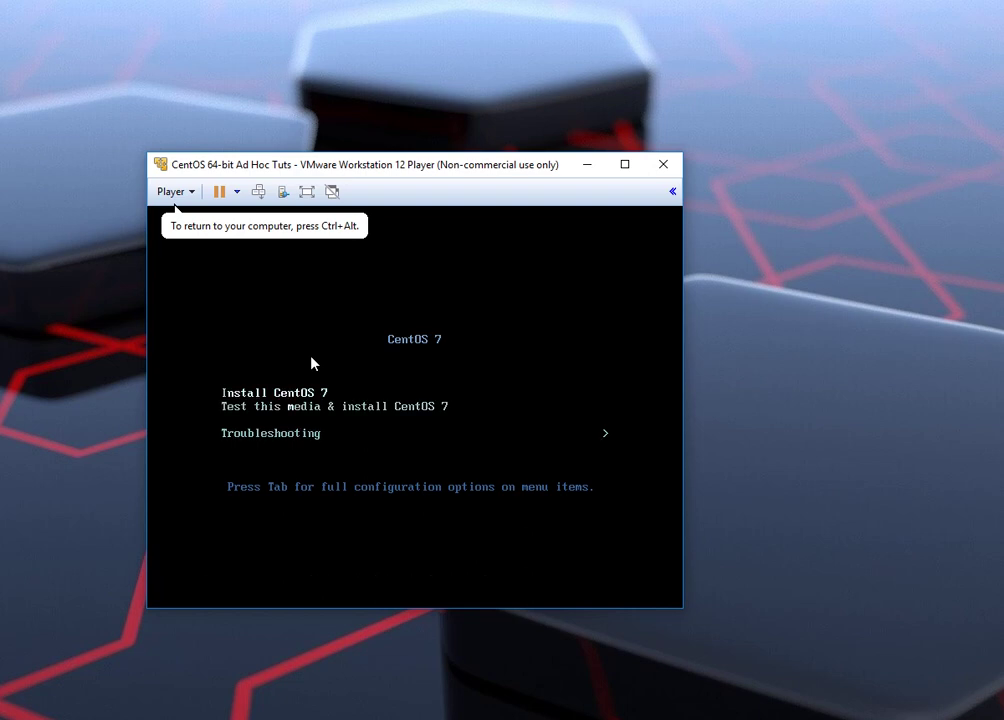
{"action": "key", "text": "Return"}
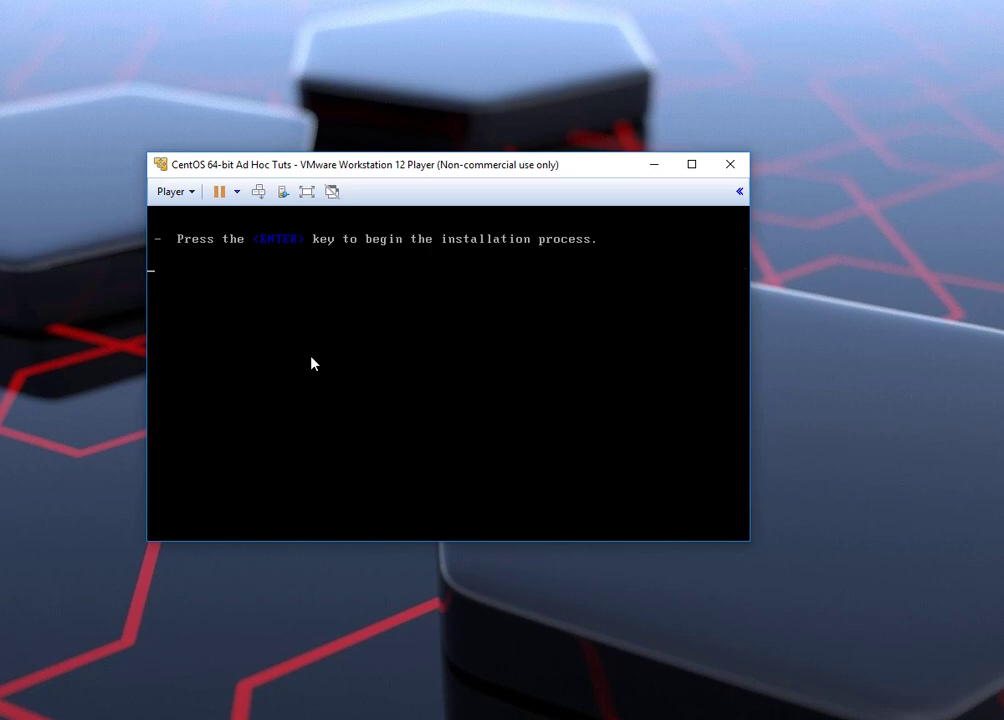
{"action": "left_click_drag", "start_coordinate": [394, 164], "coordinate": [247, 13]}
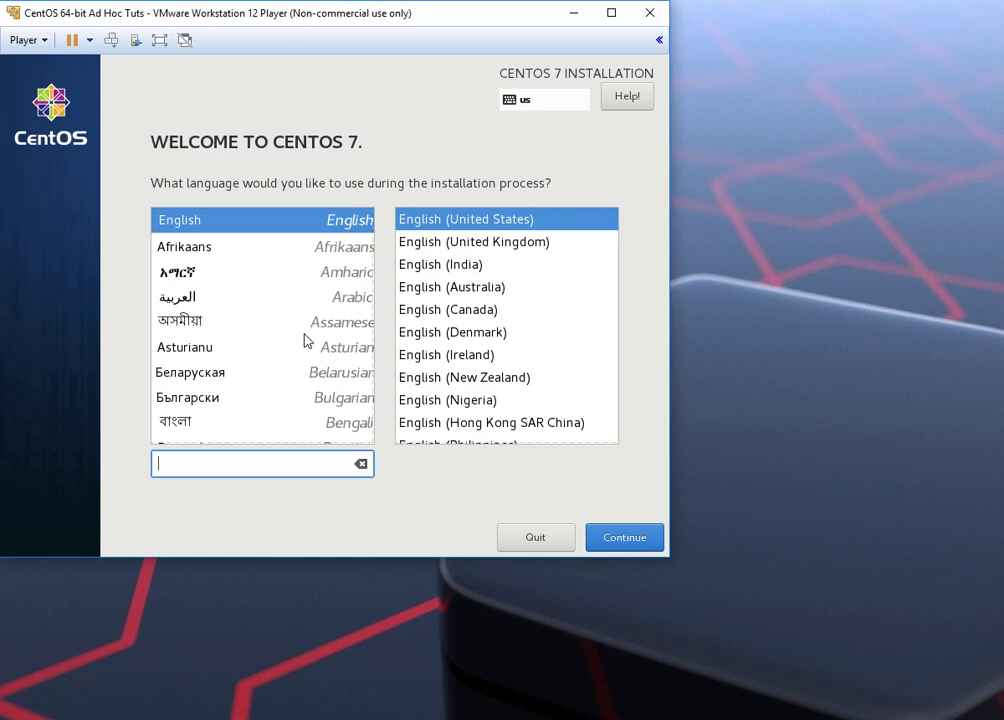
Step: Continue with English as the install language and open Network & Host Name
{"action": "left_click", "coordinate": [617, 541]}
{"action": "left_click", "coordinate": [617, 541]}
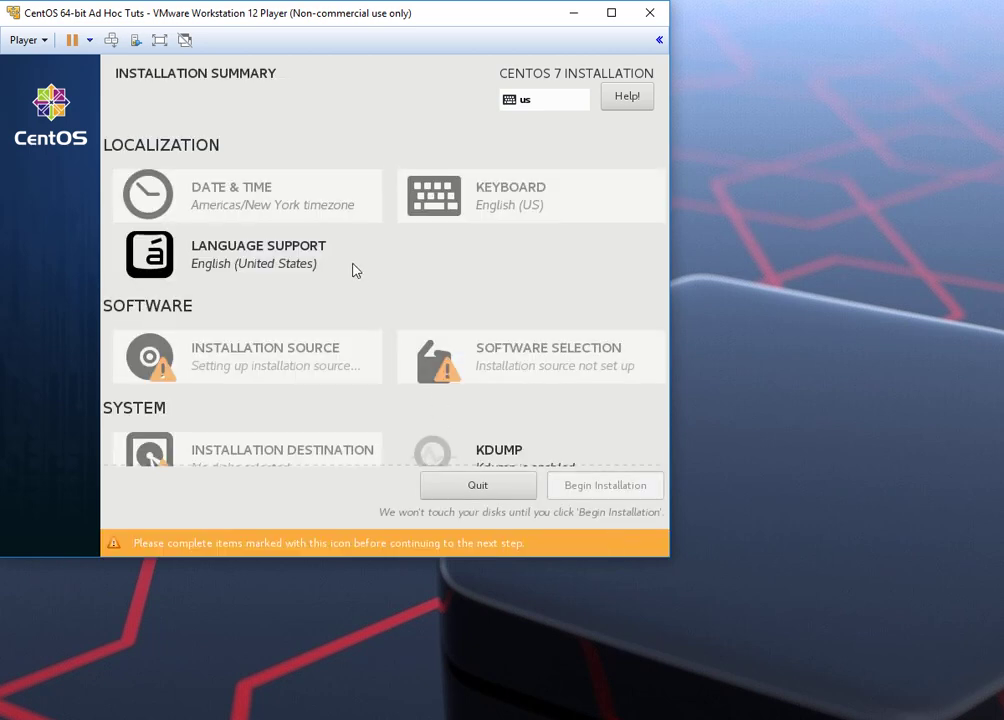
{"action": "scroll", "coordinate": [353, 270], "scroll_direction": "down", "scroll_amount": 2}
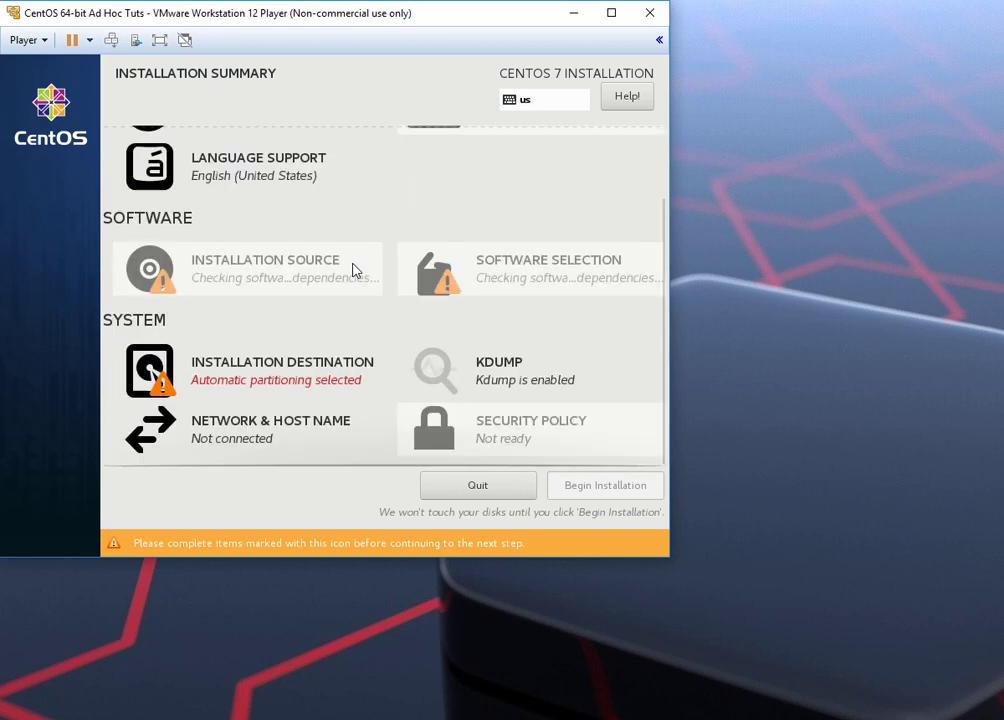
{"action": "left_click", "coordinate": [252, 438]}
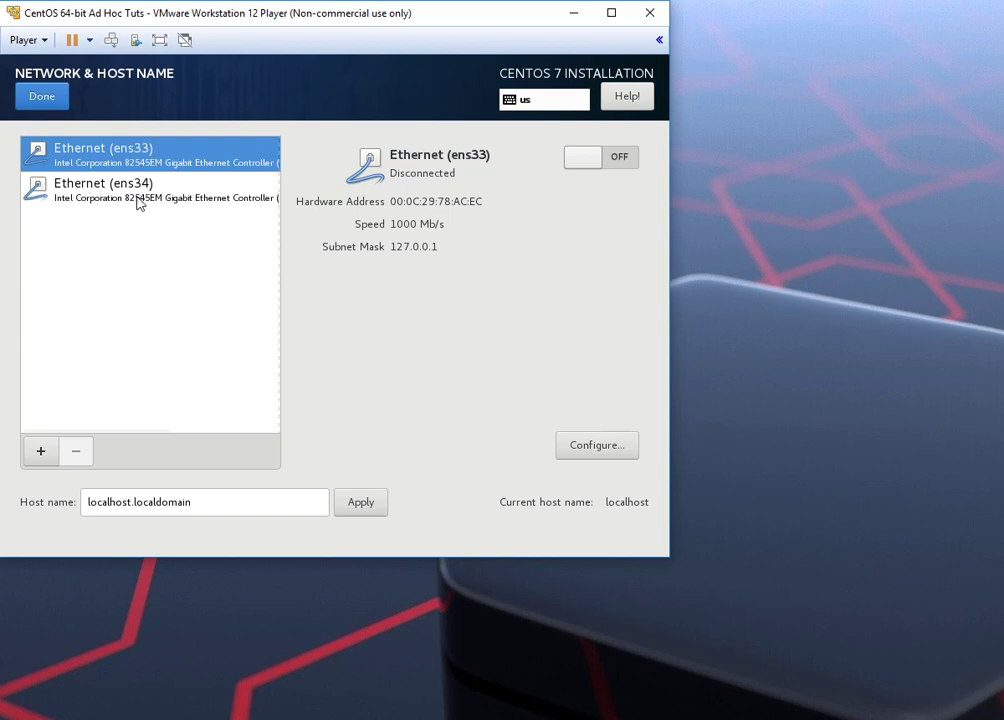
Step: Switch both Ethernet adapters, ens34 and ens33, to ON
{"action": "left_click", "coordinate": [138, 200]}
{"action": "left_click", "coordinate": [594, 157]}
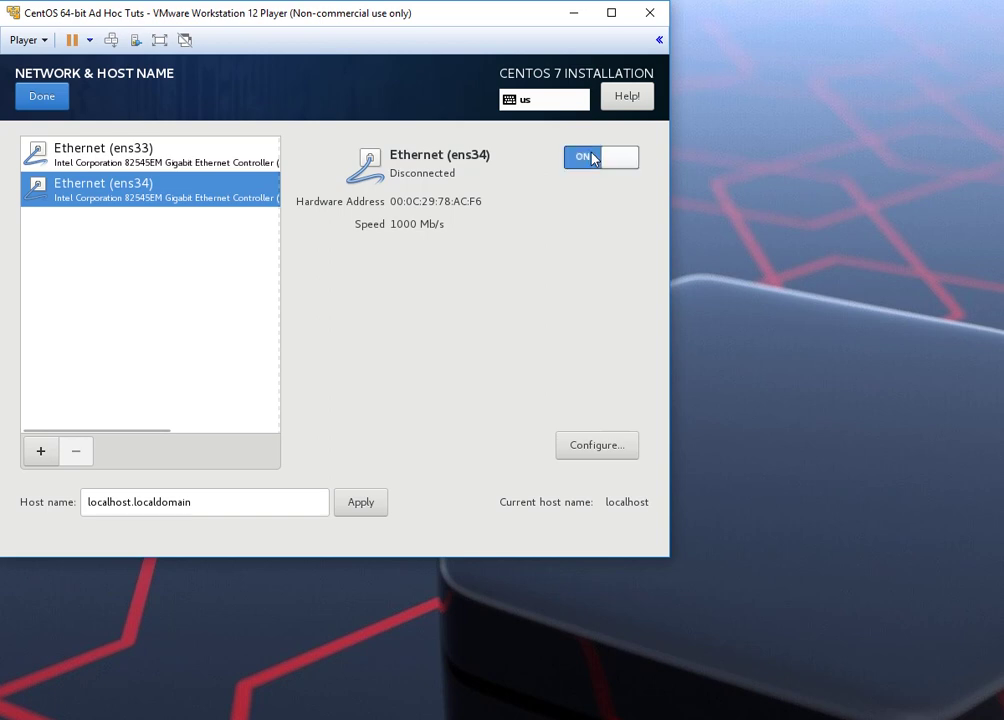
{"action": "left_click", "coordinate": [217, 163]}
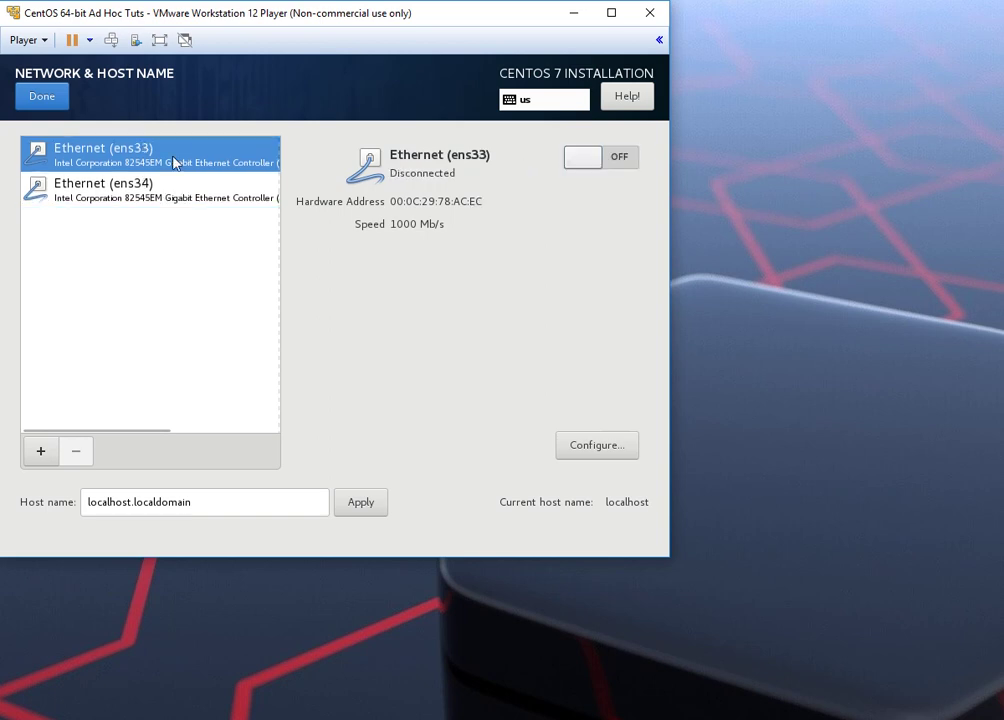
{"action": "left_click", "coordinate": [578, 166]}
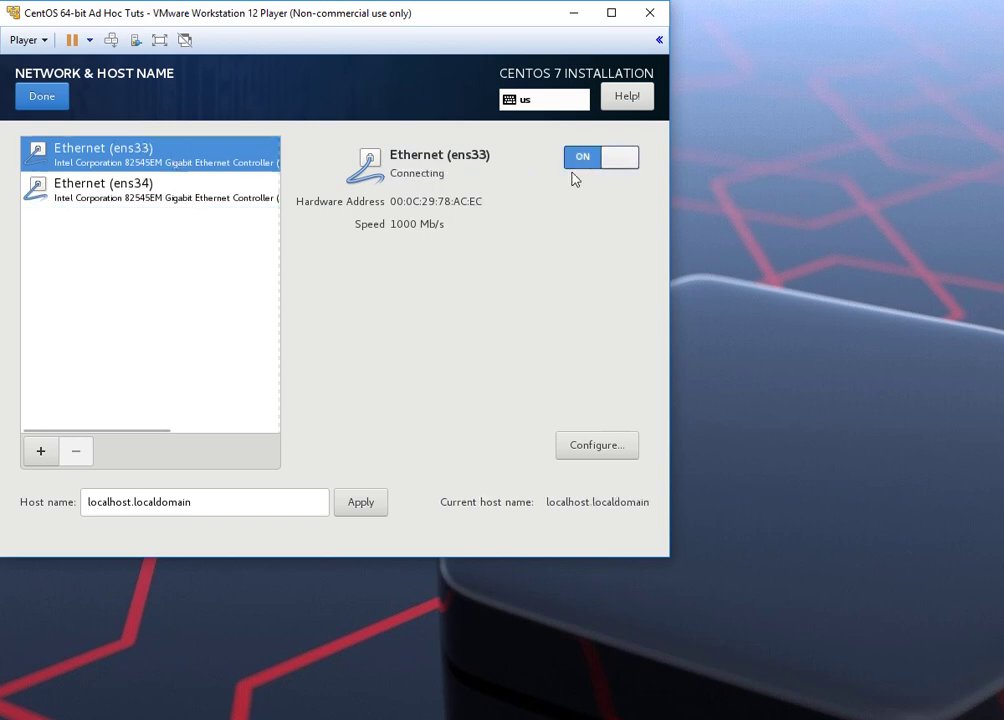
{"action": "left_click", "coordinate": [113, 200]}
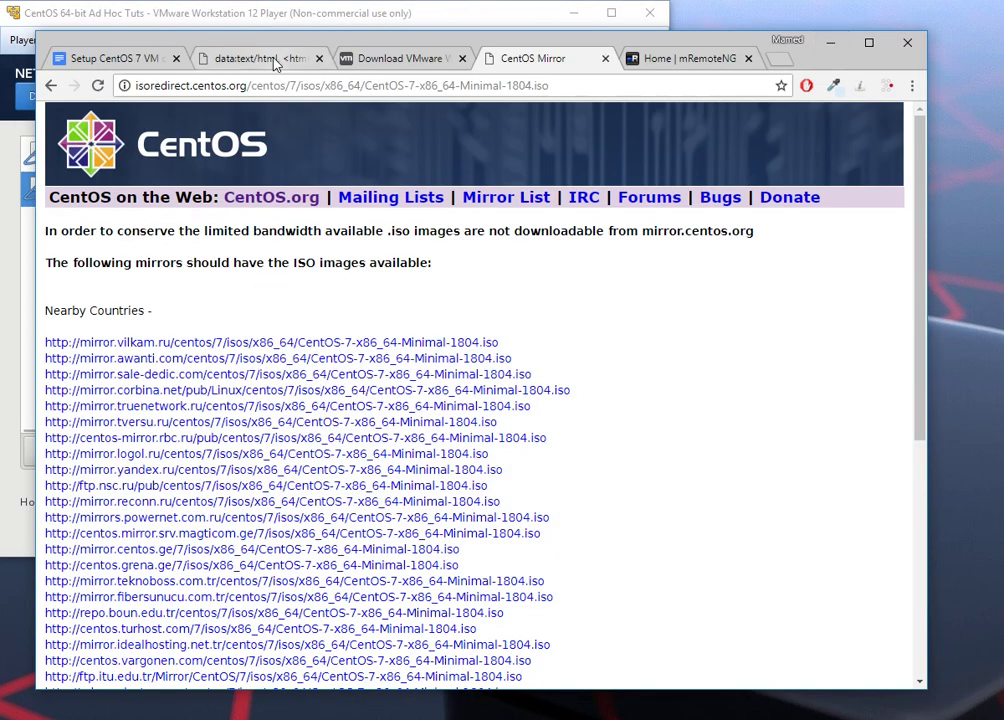
{"action": "left_click", "coordinate": [270, 56]}
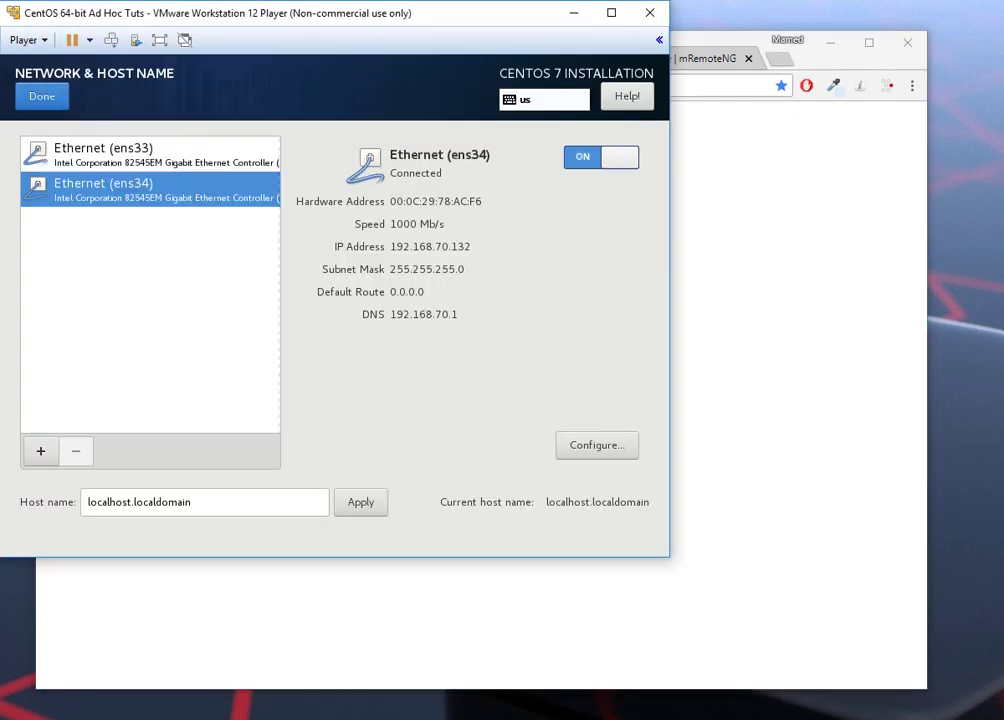
Step: Replace the host name with 'CentOS-AdHocTuts' and apply it
{"action": "left_click_drag", "start_coordinate": [276, 510], "coordinate": [20, 513]}
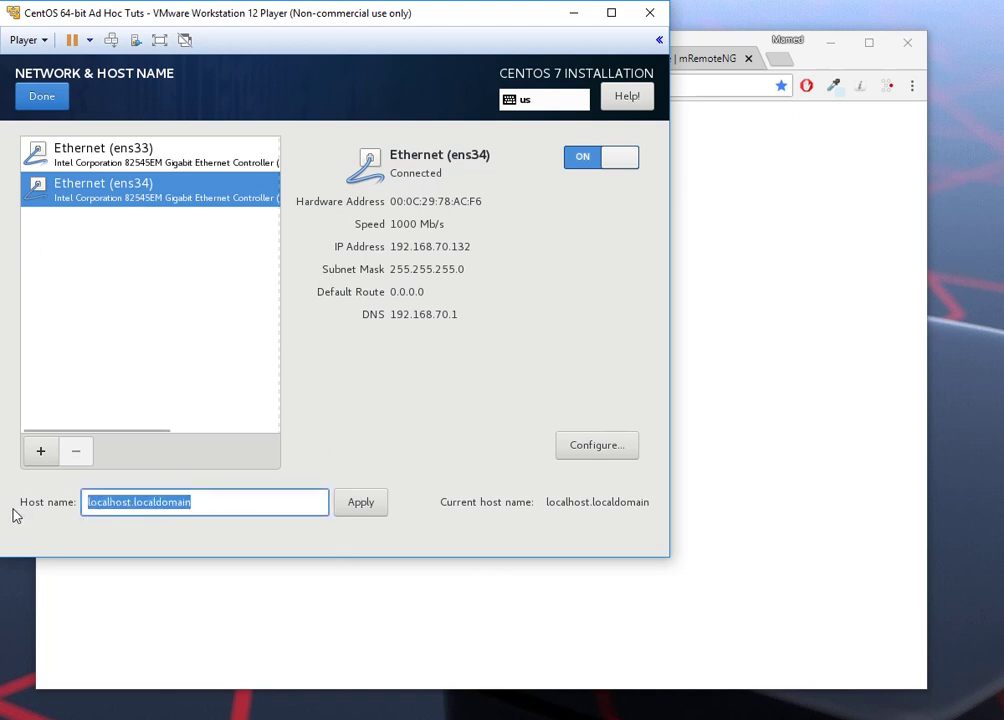
{"action": "type", "text": "c"}
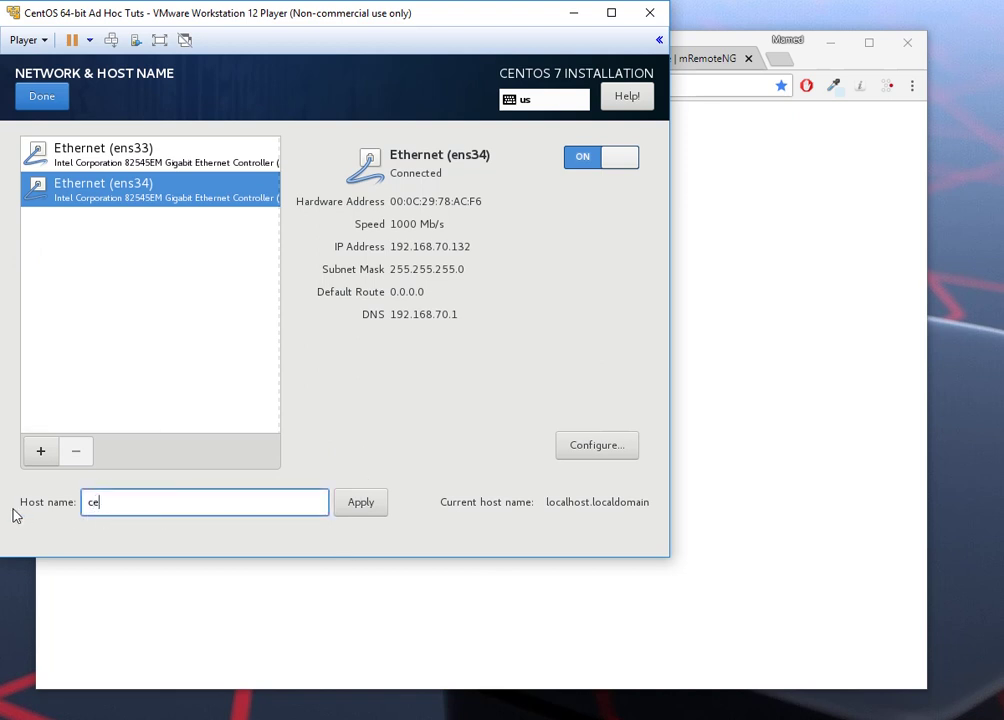
{"action": "key", "text": "BackSpace"}
{"action": "type", "text": "CentOS-AdHocTuts"}
{"action": "left_click", "coordinate": [361, 502]}
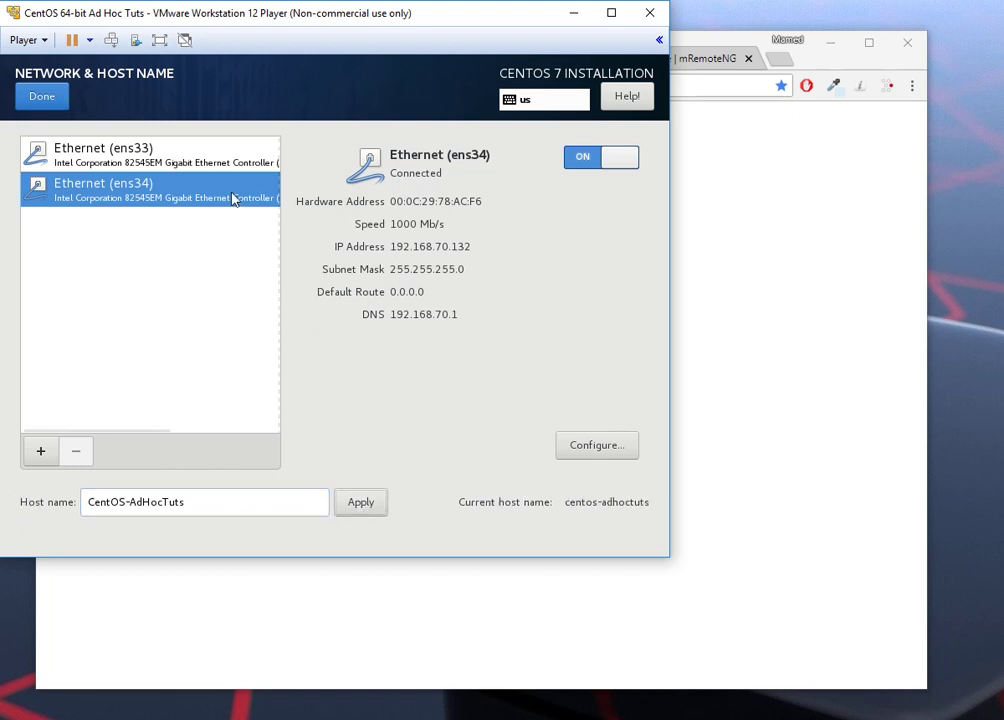
Step: Leave network settings and confirm the 20 GiB virtual disk as installation destination
{"action": "left_click", "coordinate": [64, 101]}
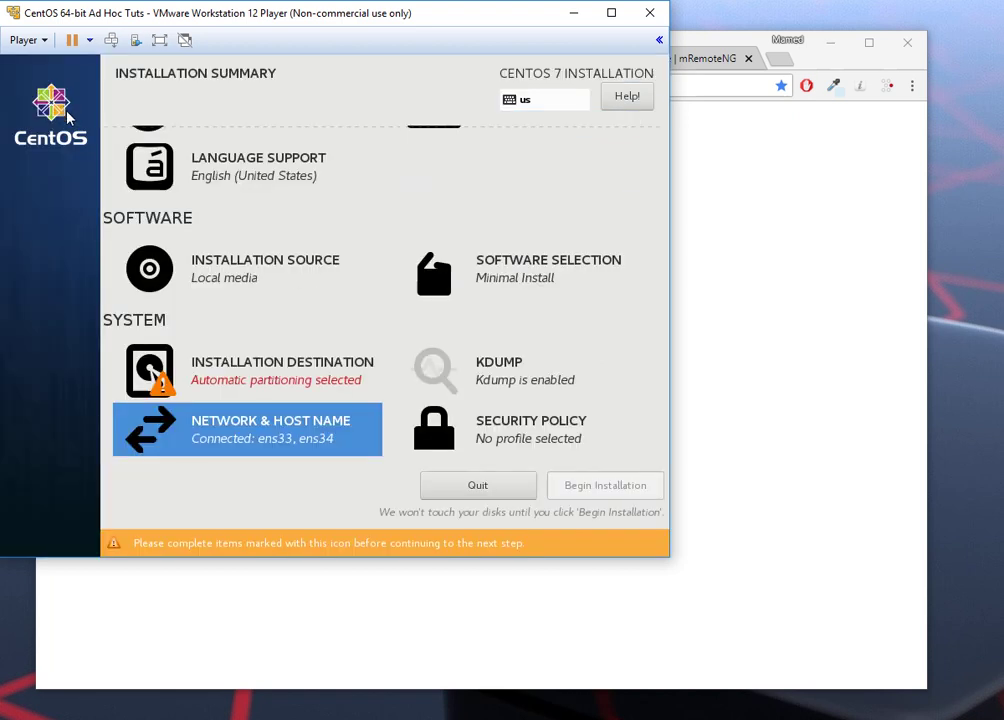
{"action": "left_click", "coordinate": [272, 377]}
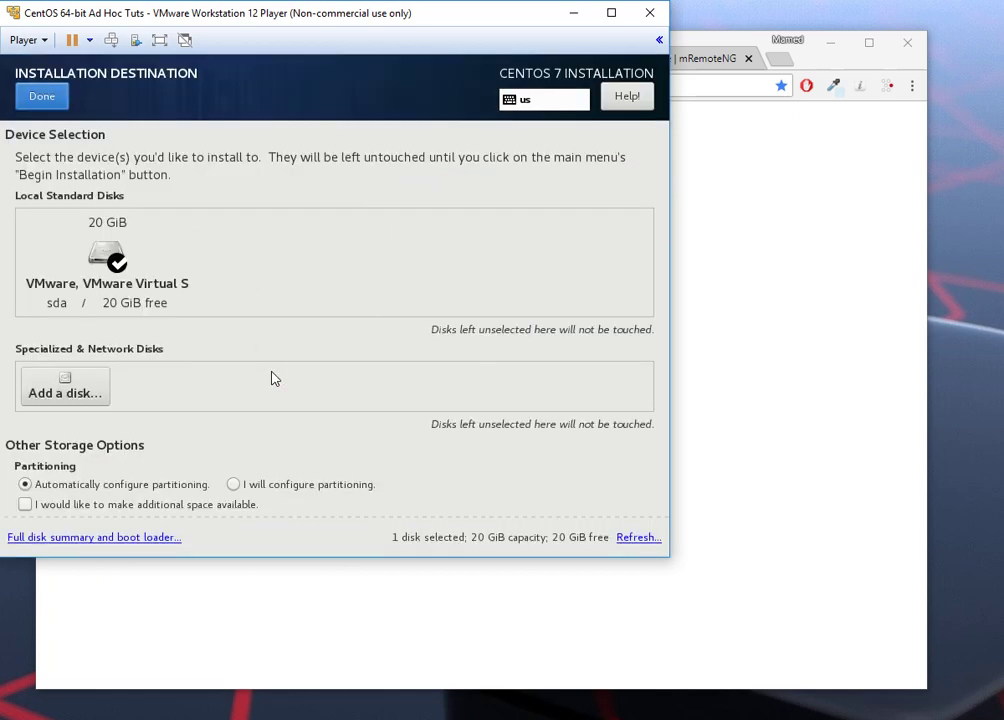
{"action": "left_click", "coordinate": [117, 258]}
{"action": "left_click", "coordinate": [42, 96]}
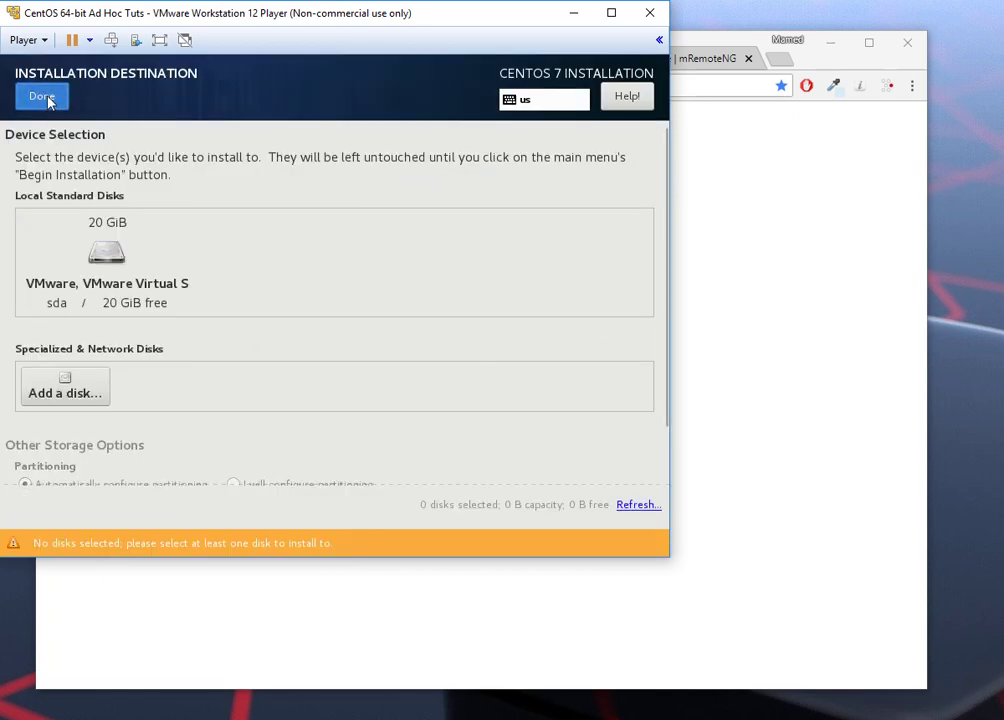
Step: Set the timezone to region Asia, city Baku
{"action": "scroll", "coordinate": [401, 365], "scroll_direction": "up", "scroll_amount": 3}
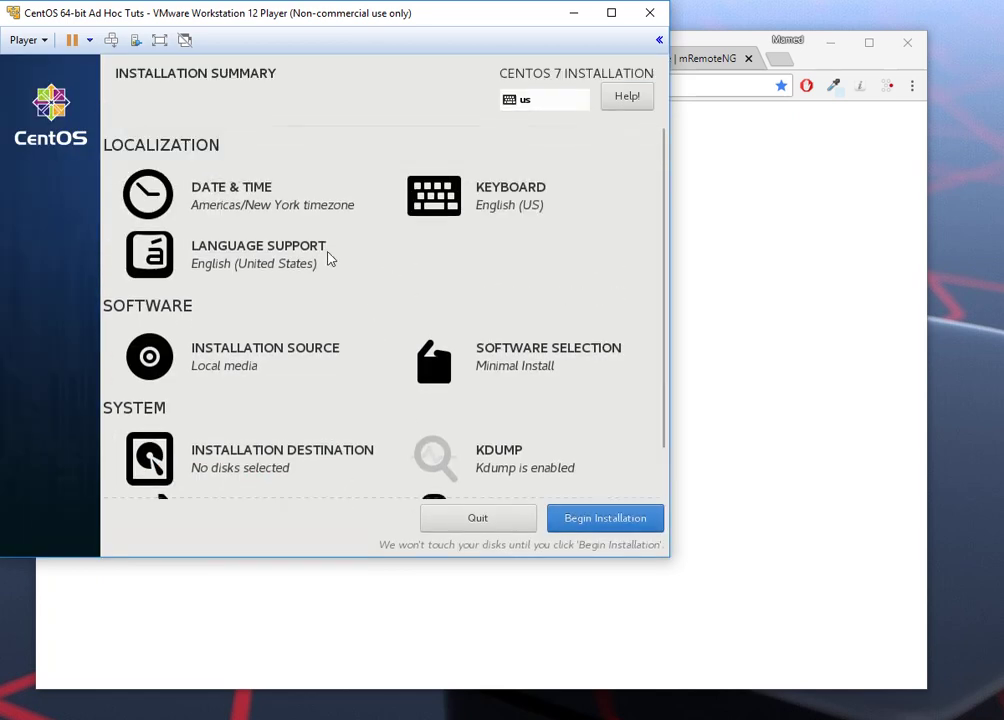
{"action": "left_click", "coordinate": [257, 212]}
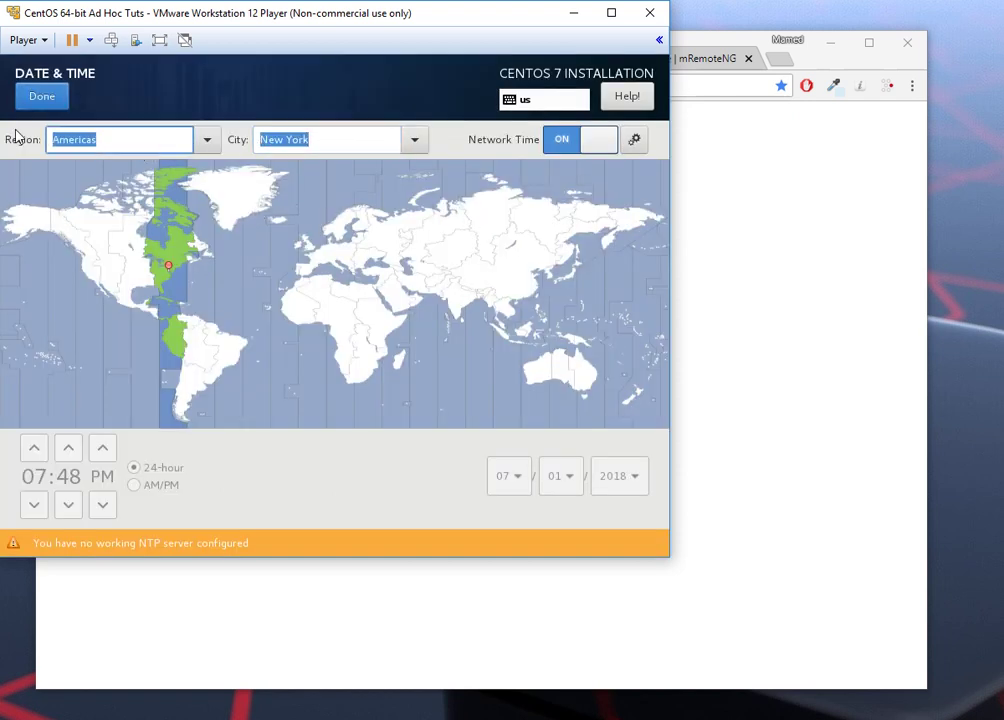
{"action": "key", "text": "shift+Tab"}
{"action": "type", "text": "Asia"}
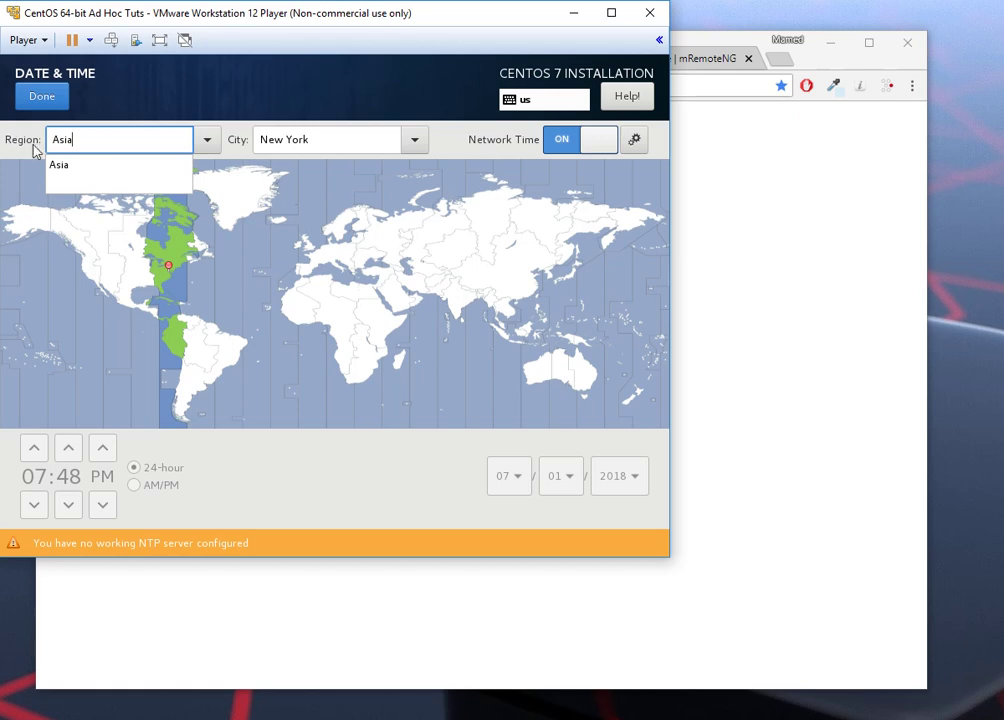
{"action": "left_click", "coordinate": [66, 165]}
{"action": "left_click", "coordinate": [267, 148]}
{"action": "type", "text": "Baku"}
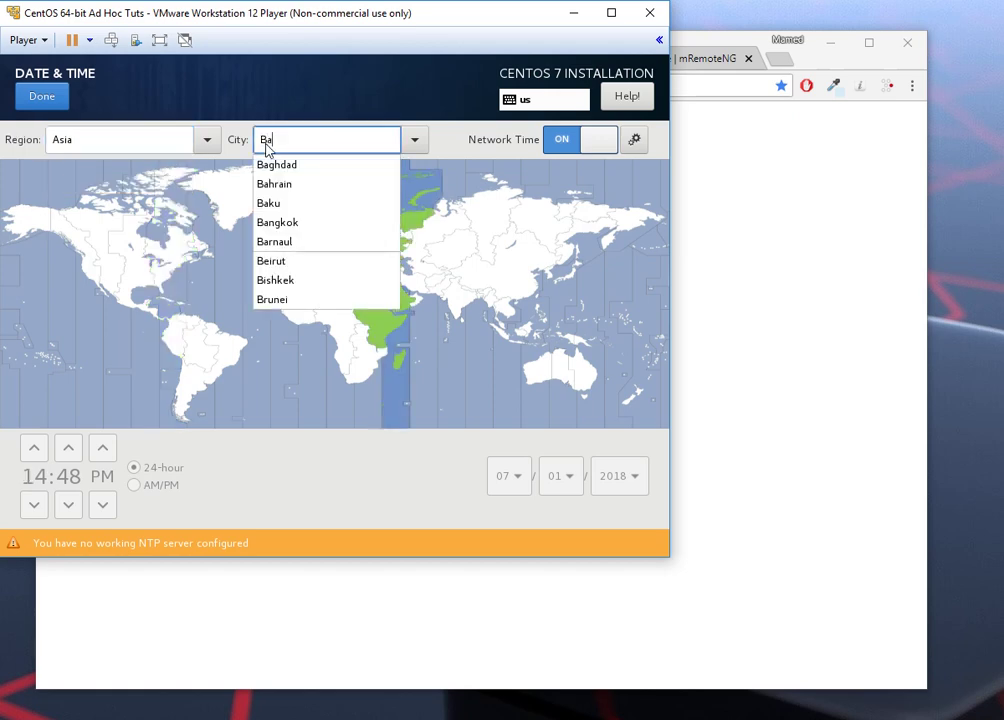
{"action": "left_click", "coordinate": [272, 163]}
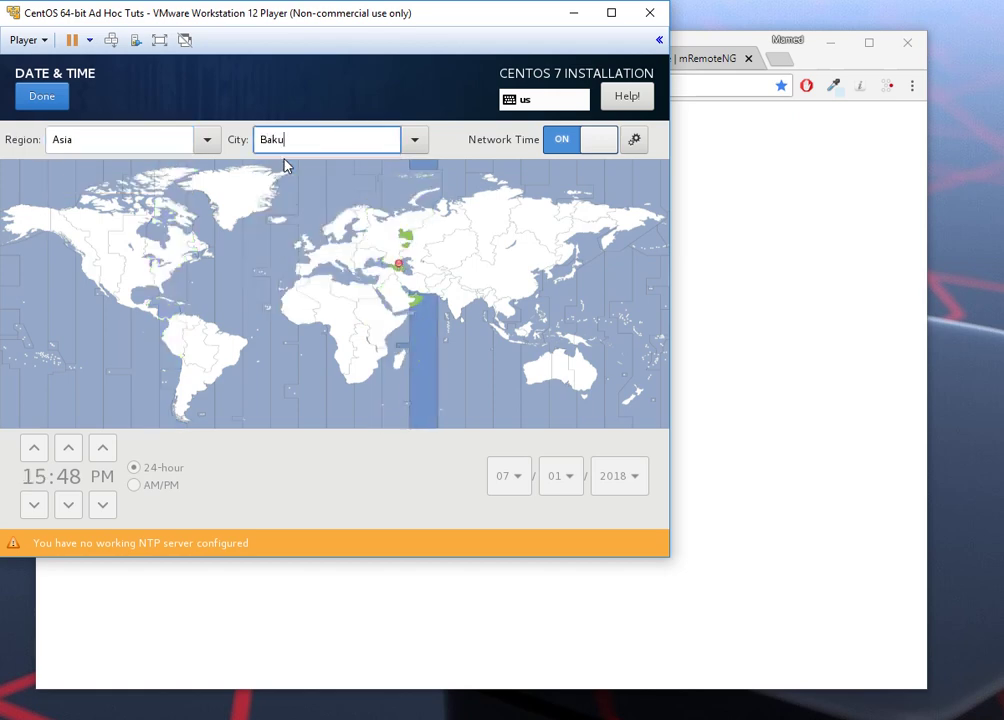
{"action": "left_click", "coordinate": [40, 97]}
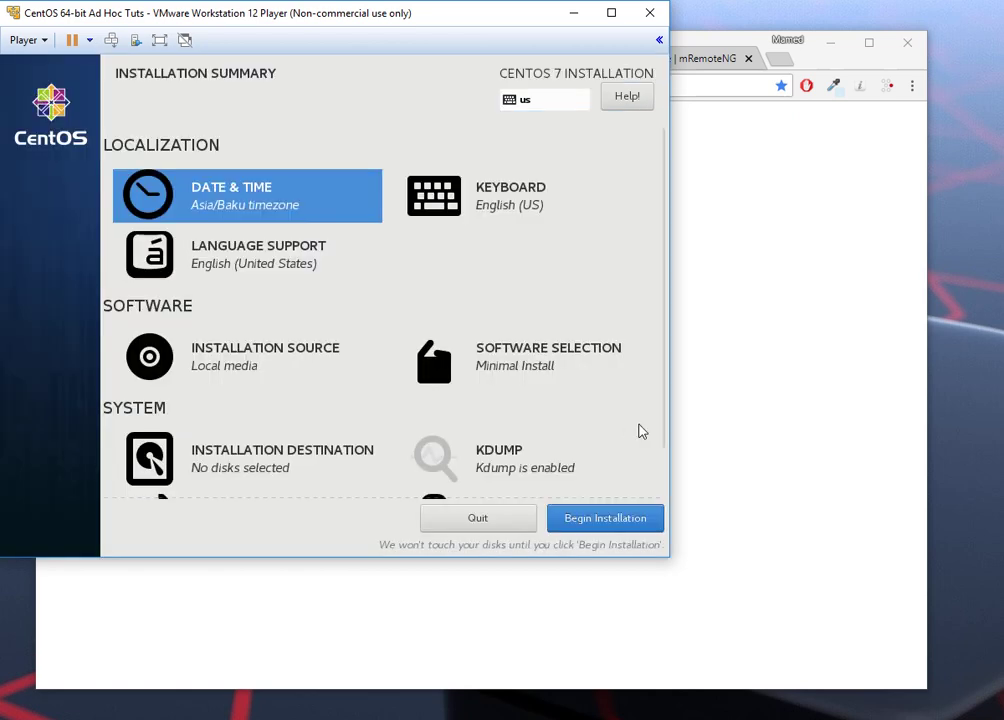
Step: Begin installing CentOS 7, then set a root password, entered twice, accepting the short-password warning
{"action": "left_click", "coordinate": [605, 518]}
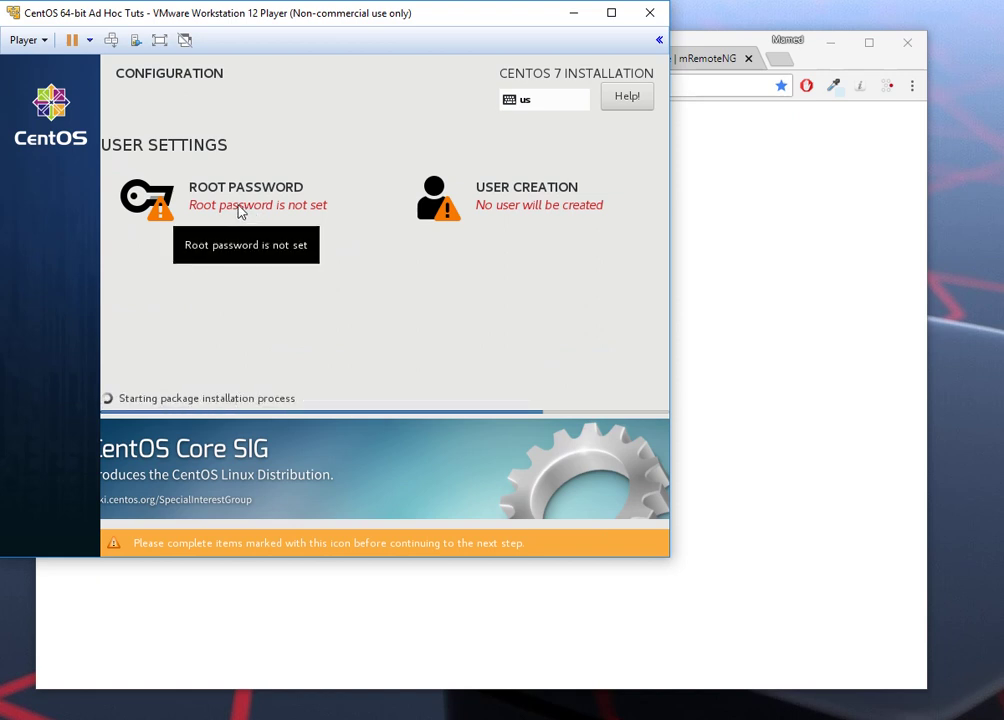
{"action": "left_click", "coordinate": [276, 275]}
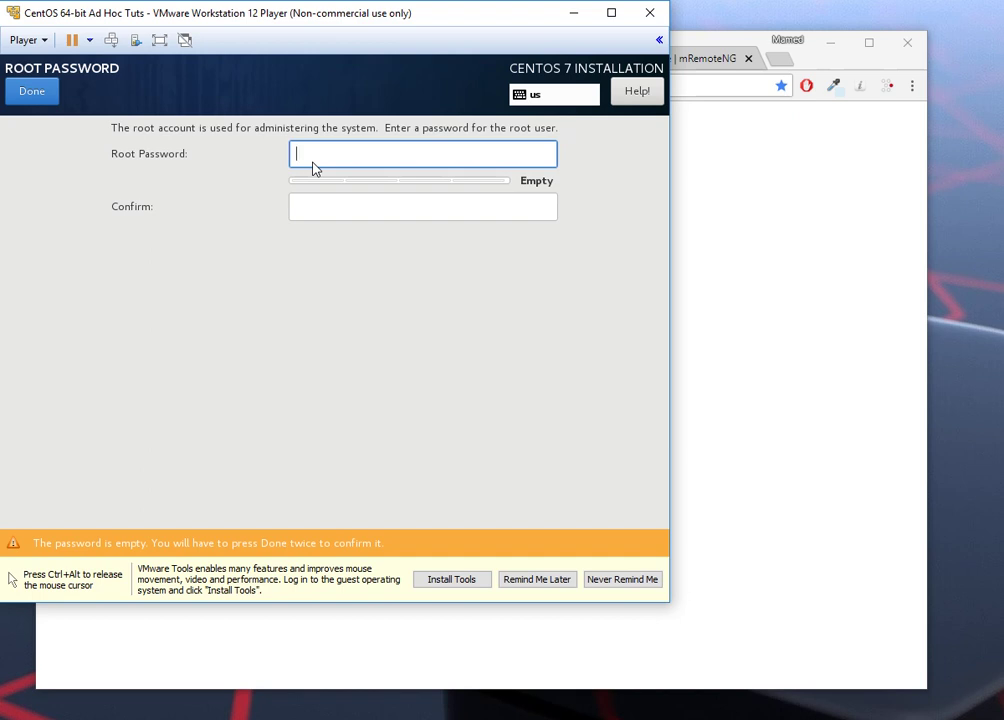
{"action": "type", "text": "root"}
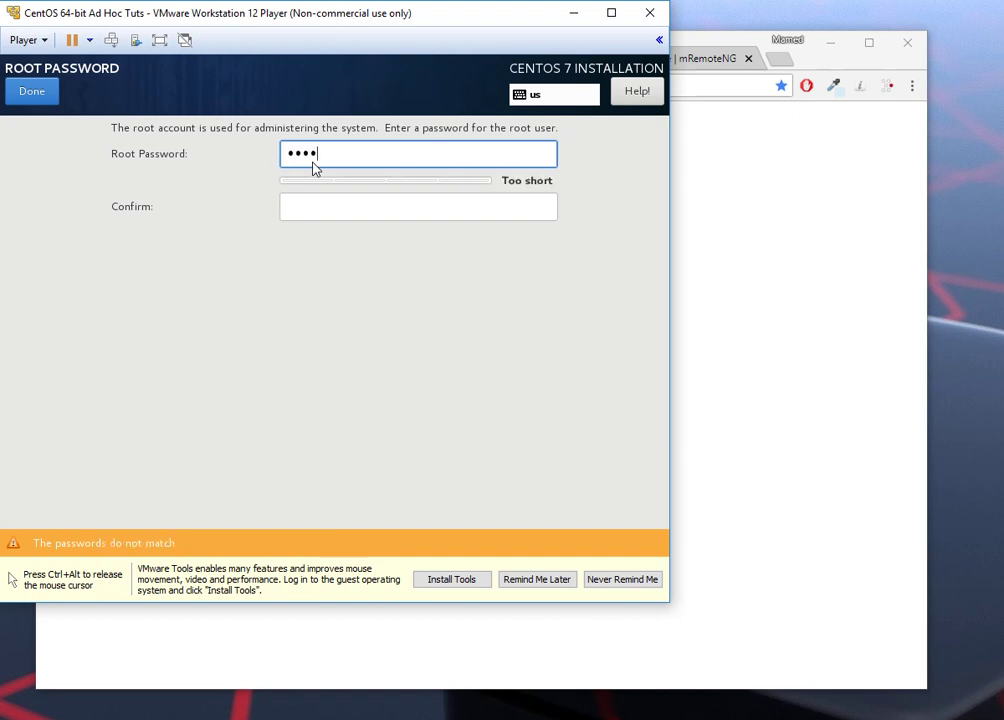
{"action": "key", "text": "Tab"}
{"action": "type", "text": "ro"}
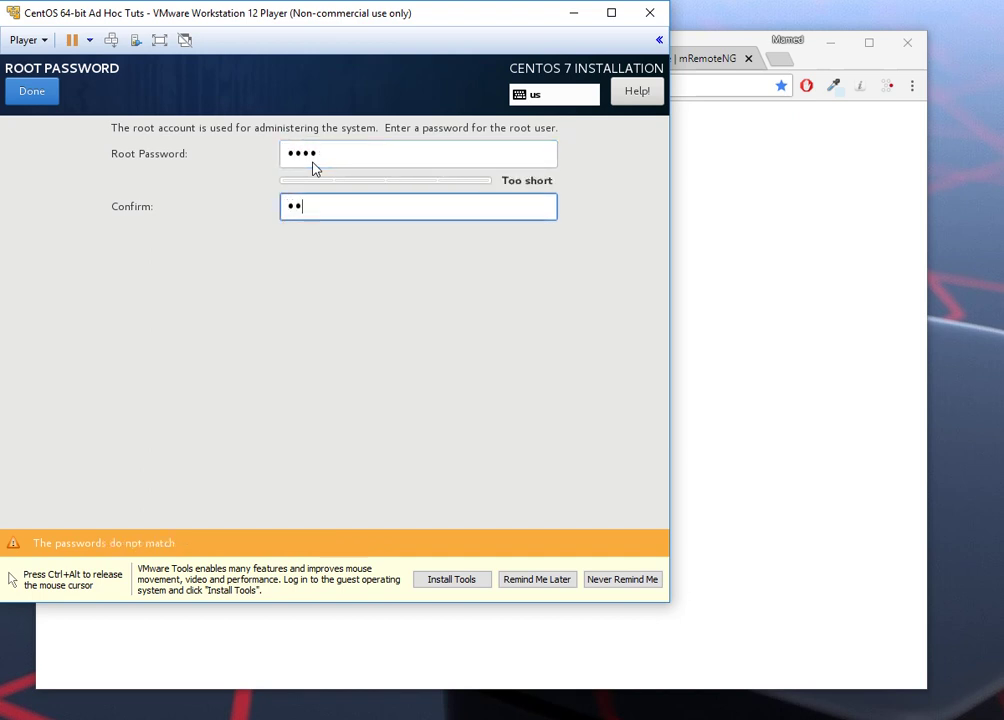
{"action": "type", "text": "ot"}
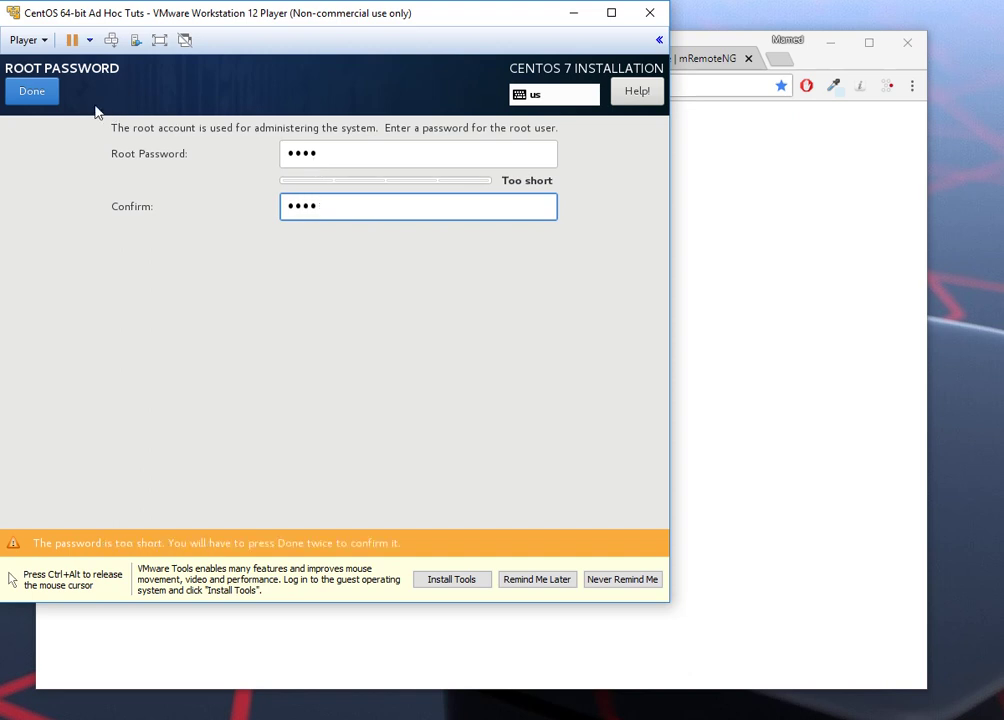
{"action": "left_click", "coordinate": [36, 91]}
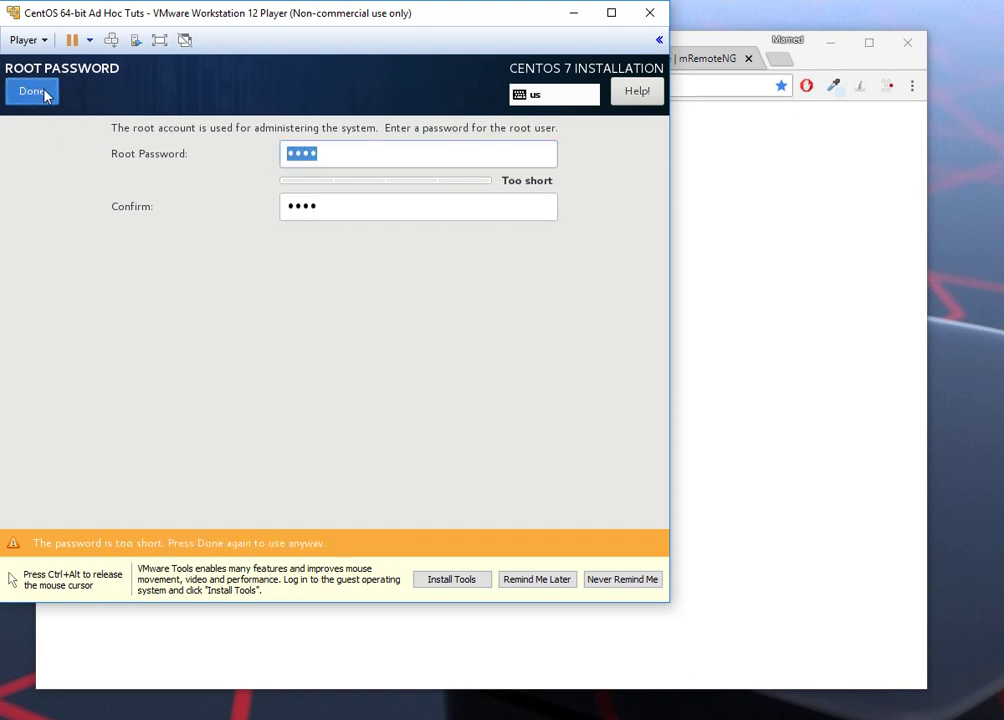
{"action": "left_click", "coordinate": [40, 92]}
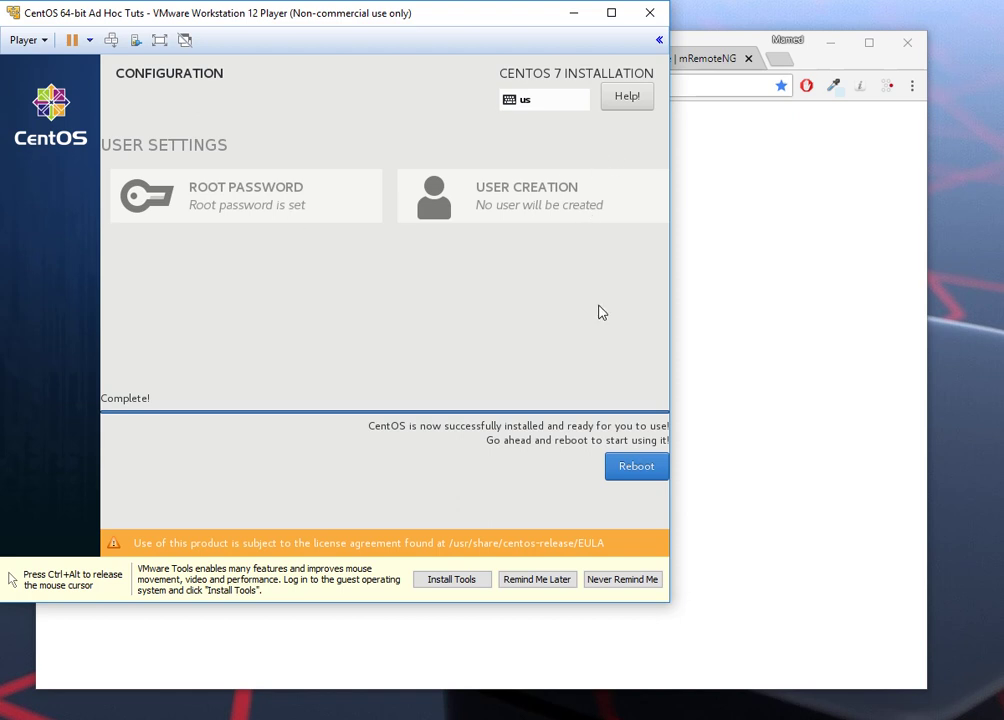
Step: Reboot the VM into the installed CentOS 7, log in as root at the console, and enter nmtui
{"action": "left_click", "coordinate": [639, 470]}
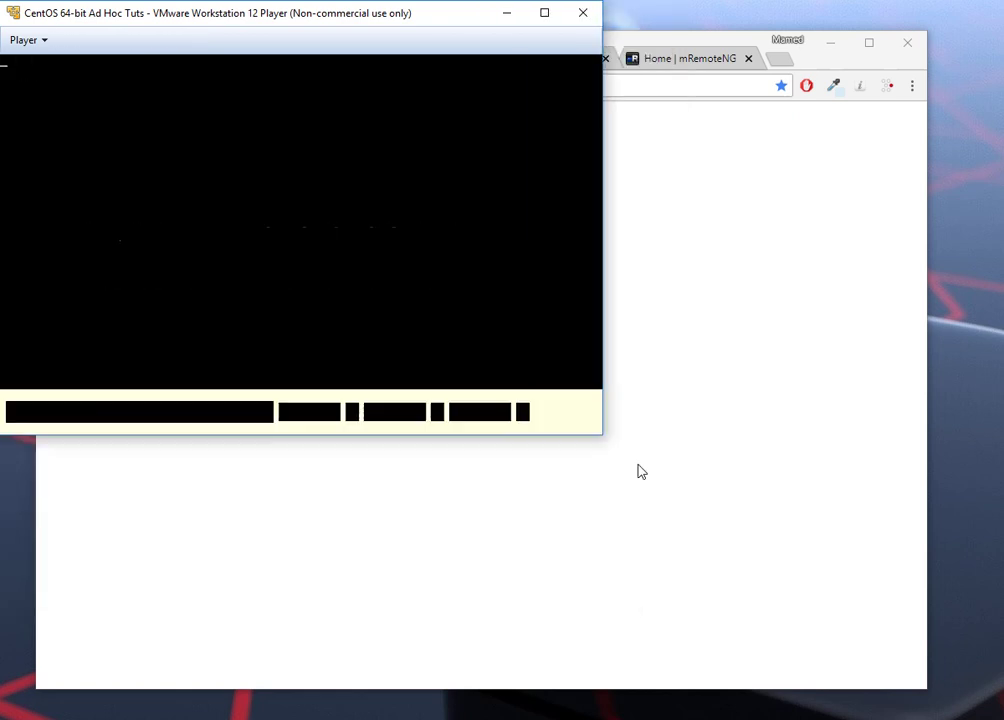
{"action": "key", "text": "Return"}
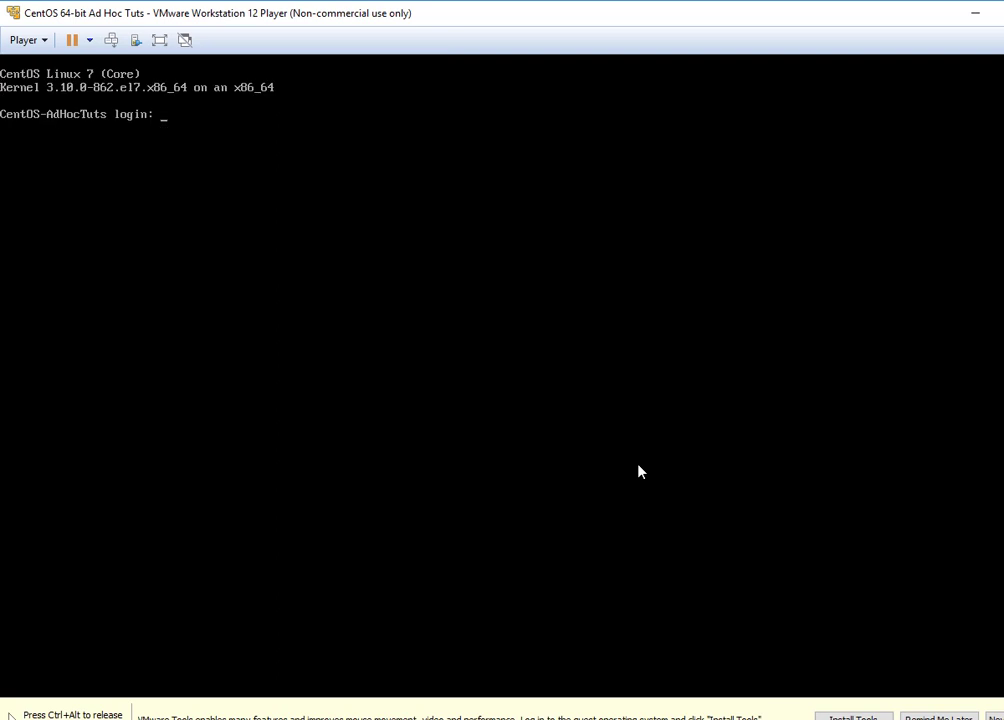
{"action": "type", "text": "root"}
{"action": "key", "text": "Return"}
{"action": "key", "text": "Return"}
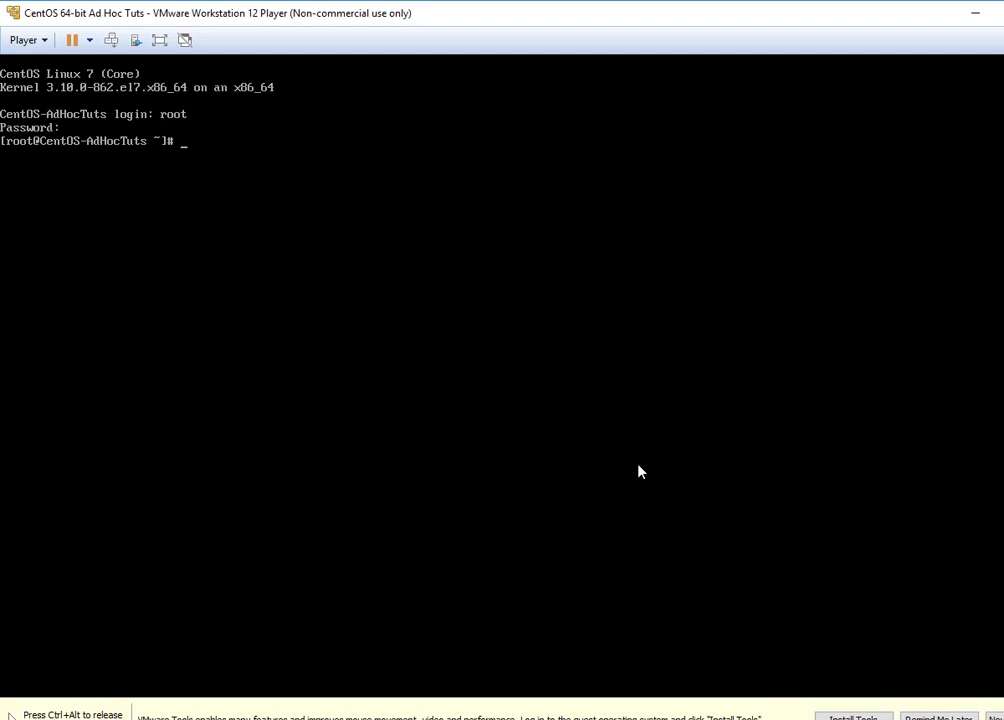
{"action": "type", "text": "nmtui"}
Step: Launch nmtui and activate the ens34 connection
{"action": "key", "text": "Return"}
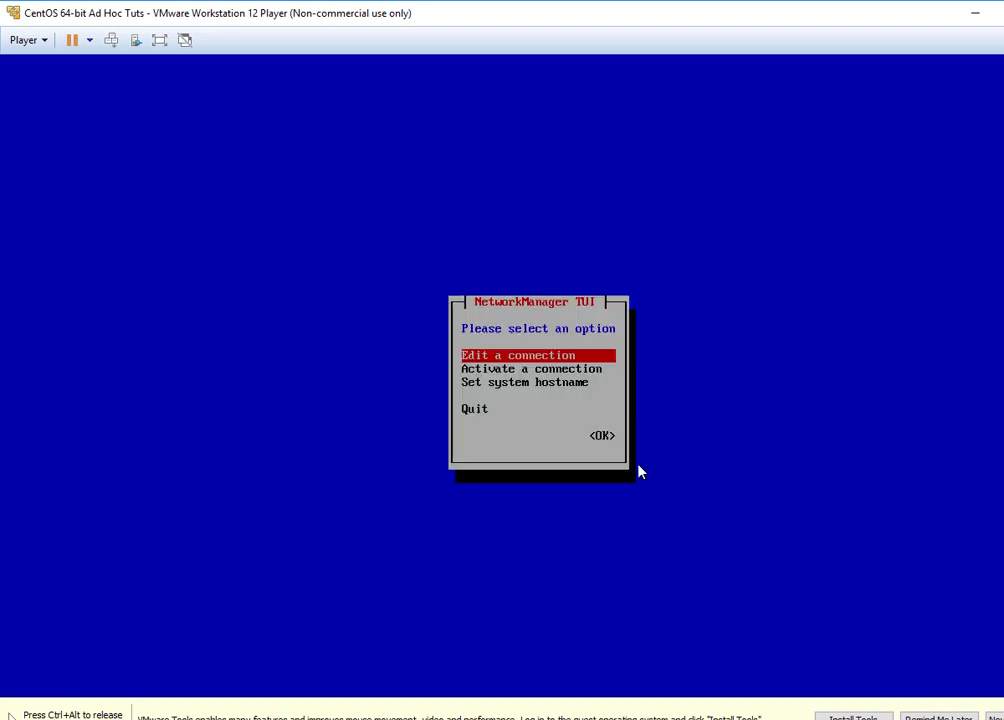
{"action": "key", "text": "Down"}
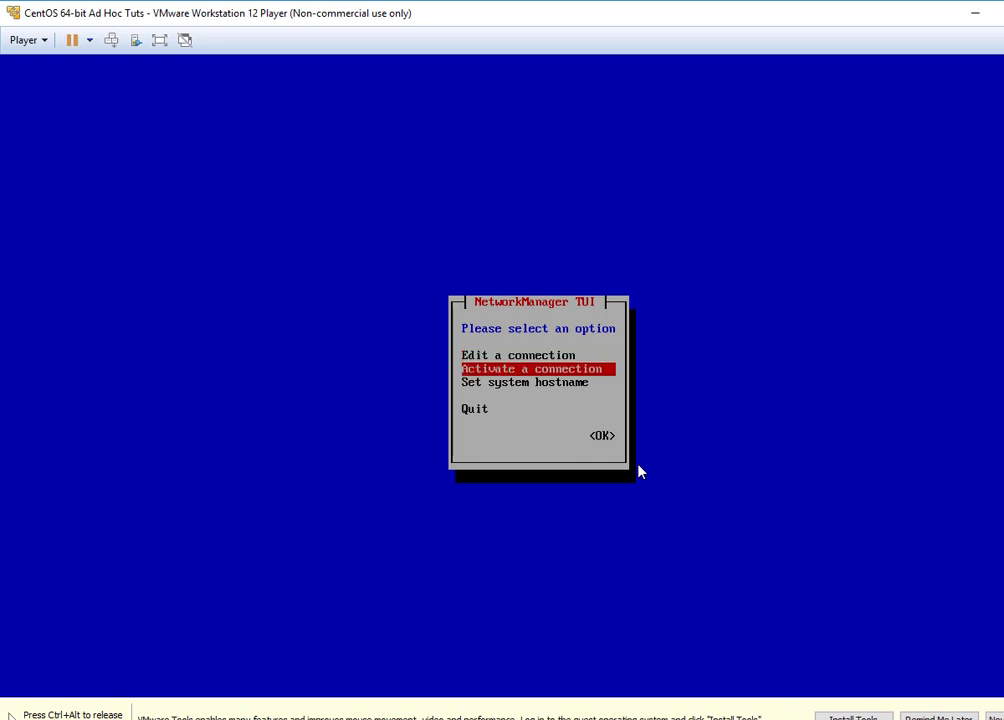
{"action": "key", "text": "Return"}
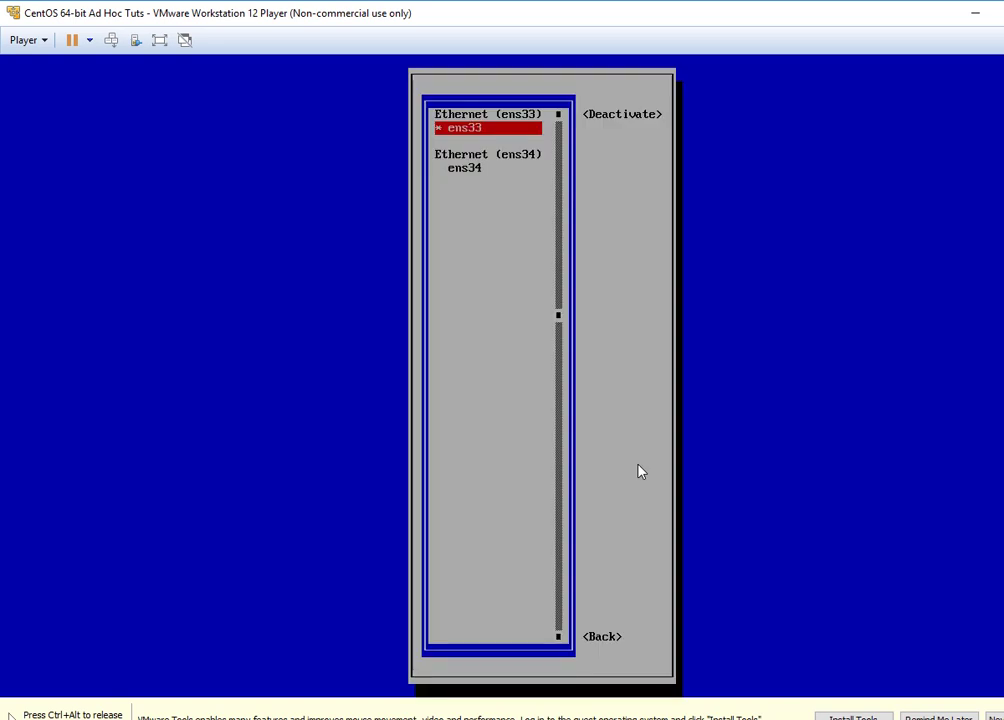
{"action": "key", "text": "Down"}
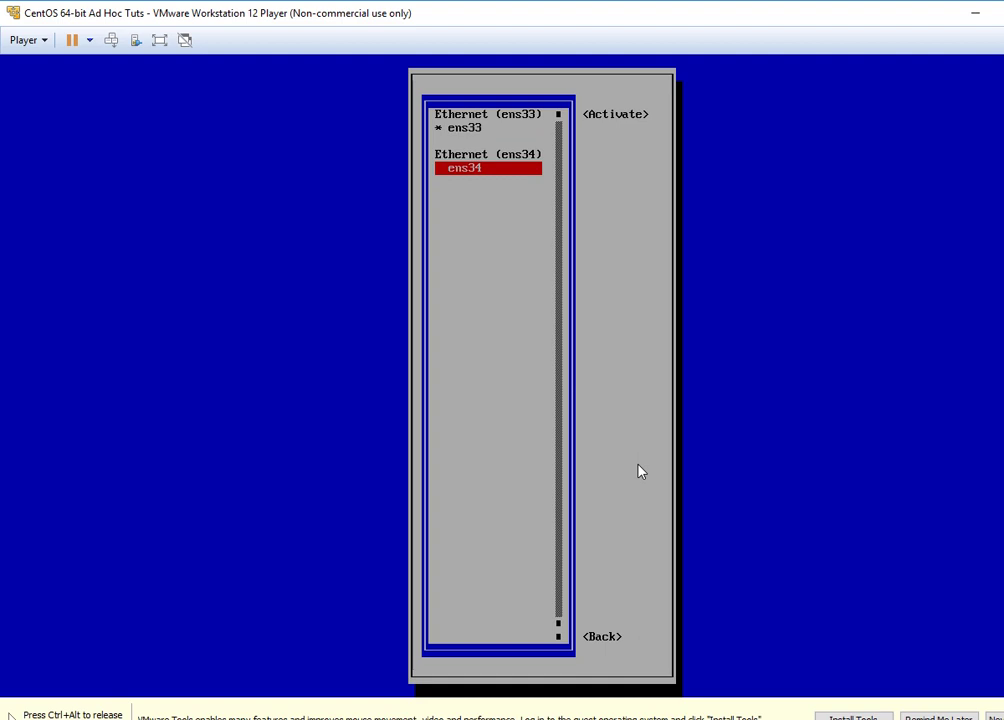
{"action": "key", "text": "Tab"}
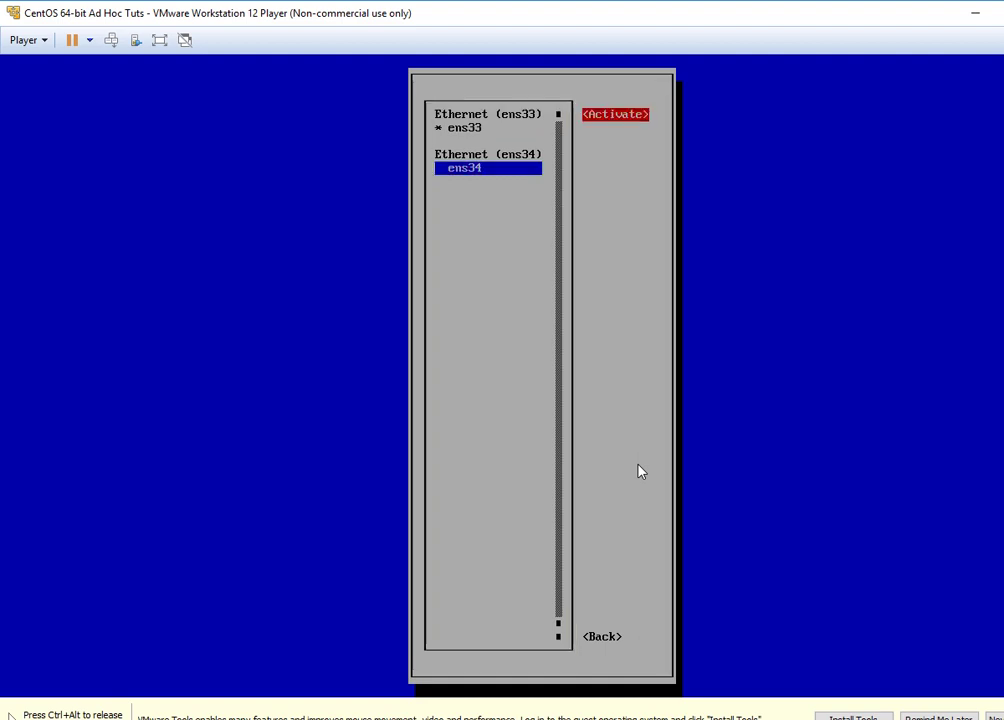
{"action": "key", "text": "Return"}
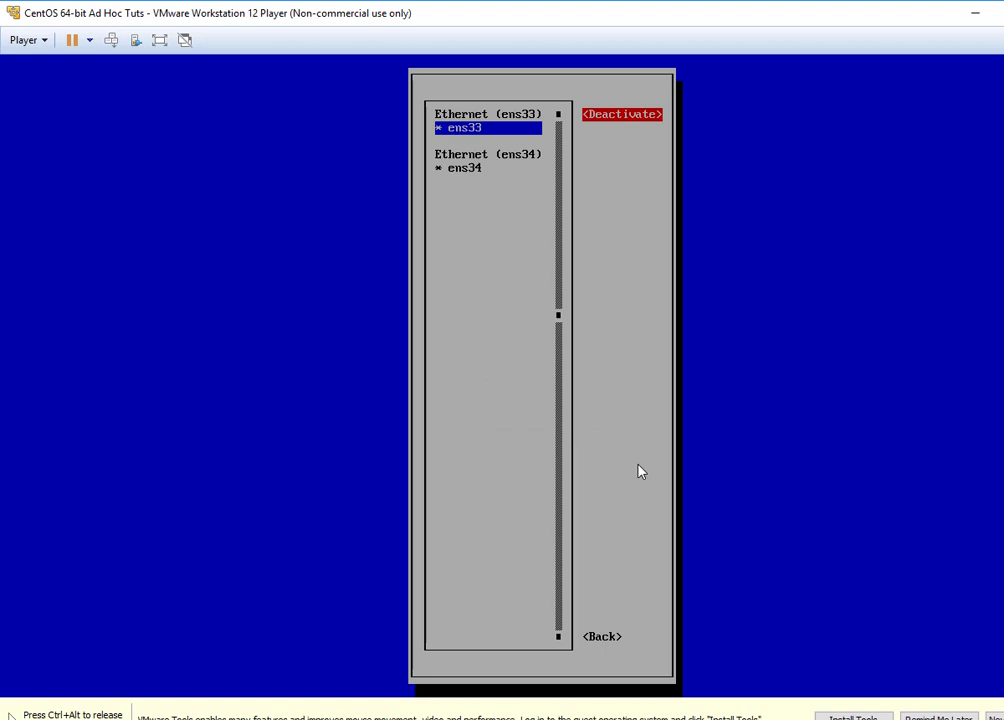
Step: Recheck the connection list, return to the main nmtui menu, and restore the player window
{"action": "key", "text": "Tab"}
{"action": "key", "text": "shift+Tab"}
{"action": "key", "text": "shift+Tab"}
{"action": "key", "text": "Down"}
{"action": "key", "text": "Up"}
{"action": "key", "text": "Tab"}
{"action": "key", "text": "Tab"}
{"action": "key", "text": "Return"}
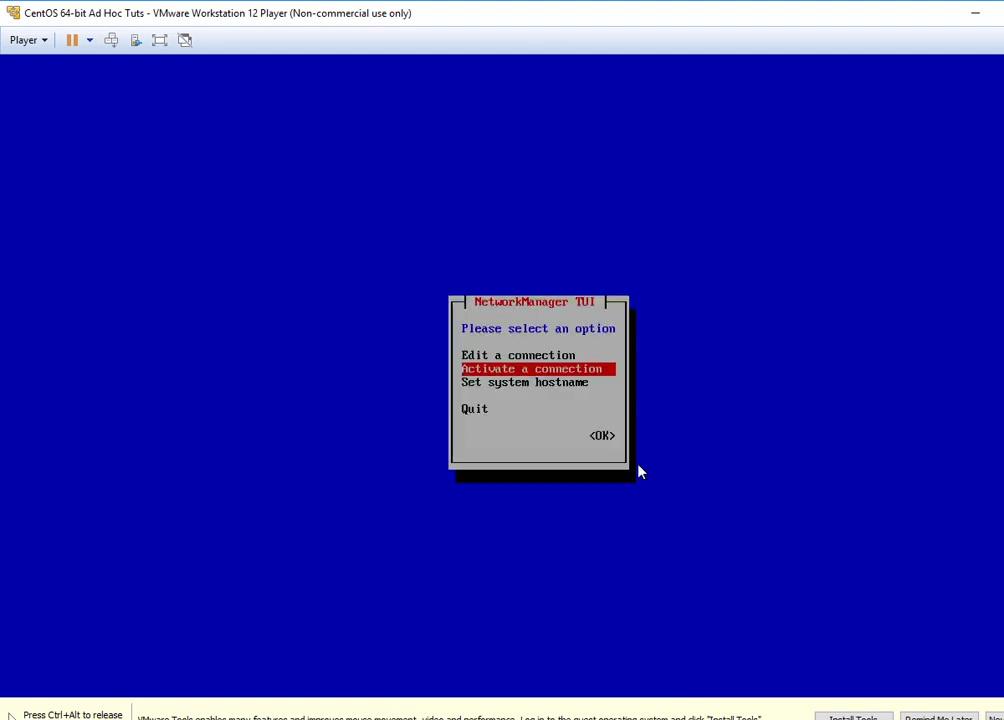
{"action": "key", "text": "super+Down"}
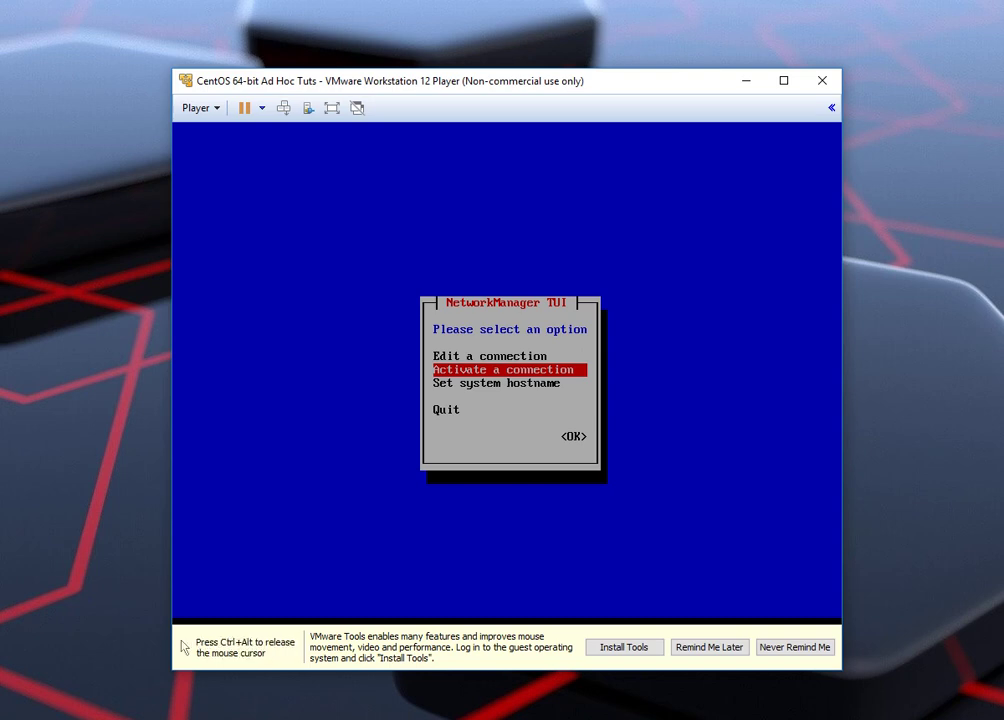
Step: Edit the ens34 connection to connect automatically and save it with OK
{"action": "key", "text": "Up"}
{"action": "key", "text": "Return"}
{"action": "key", "text": "Down"}
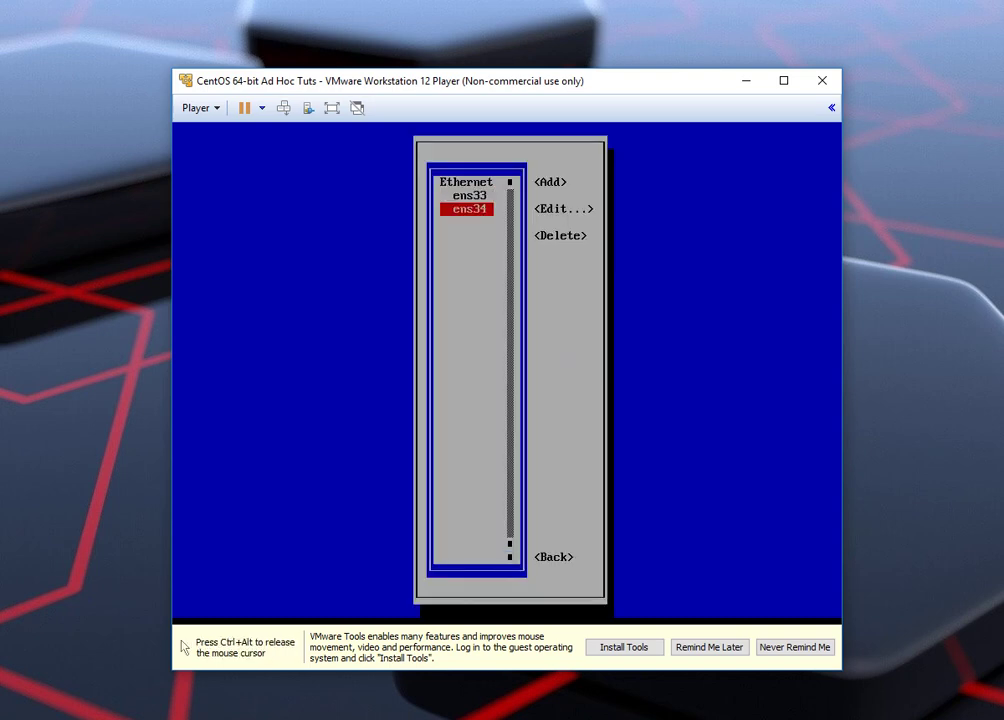
{"action": "key", "text": "Tab"}
{"action": "key", "text": "Tab"}
{"action": "key", "text": "Tab"}
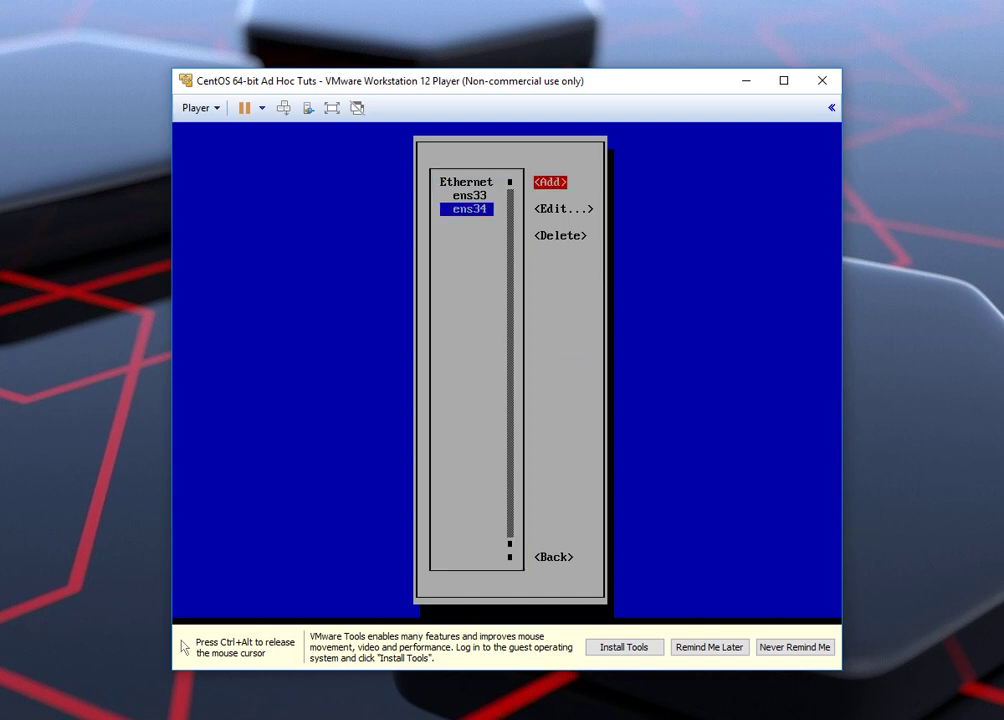
{"action": "key", "text": "shift+Tab"}
{"action": "key", "text": "Return"}
{"action": "key", "text": "Tab"}
{"action": "key", "text": "Tab"}
{"action": "key", "text": "Tab"}
{"action": "key", "text": "Tab"}
{"action": "key", "text": "Tab"}
{"action": "key", "text": "Tab"}
{"action": "key", "text": "Tab"}
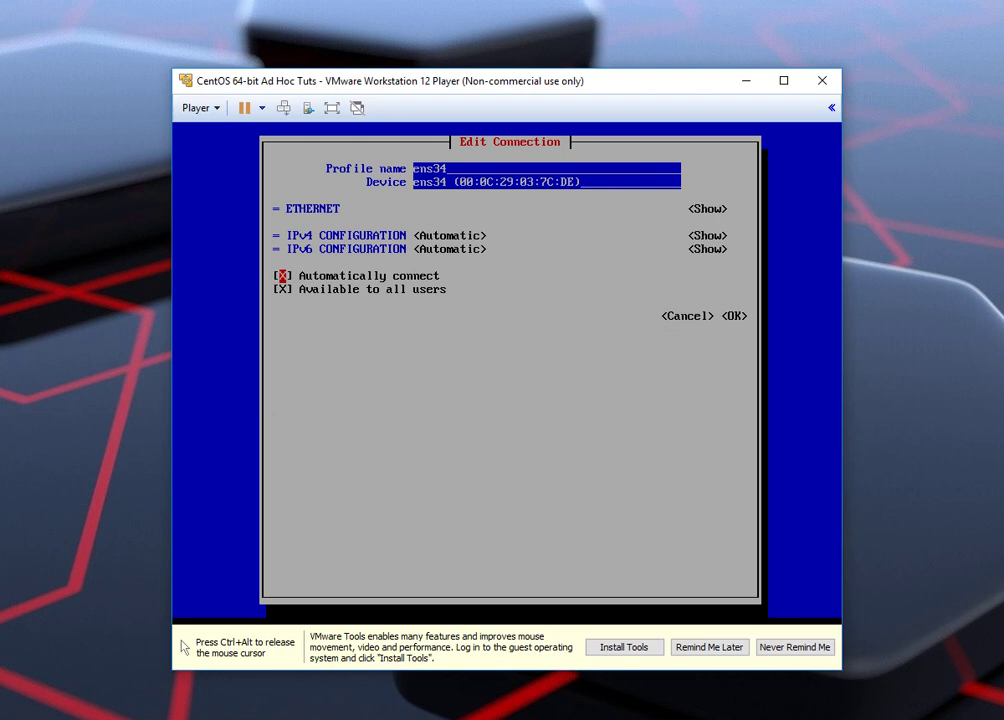
{"action": "key", "text": "Tab"}
{"action": "key", "text": "Tab"}
{"action": "key", "text": "Tab"}
{"action": "key", "text": "Return"}
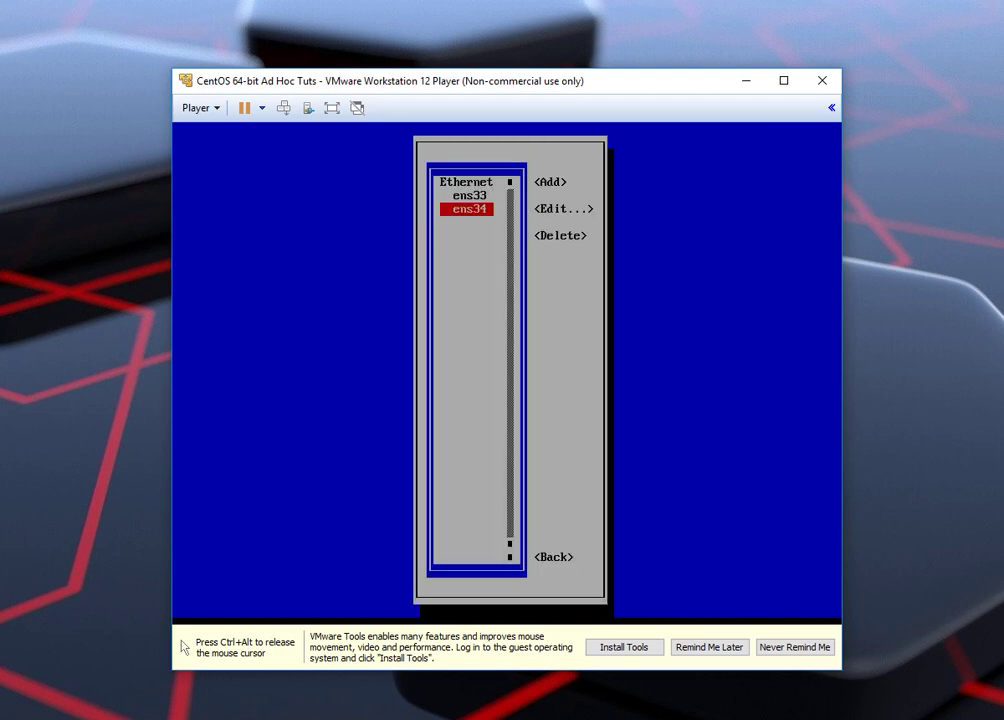
Step: Go back to the main nmtui menu and quit NetworkManager
{"action": "key", "text": "Tab"}
{"action": "key", "text": "Tab"}
{"action": "key", "text": "Tab"}
{"action": "key", "text": "Tab"}
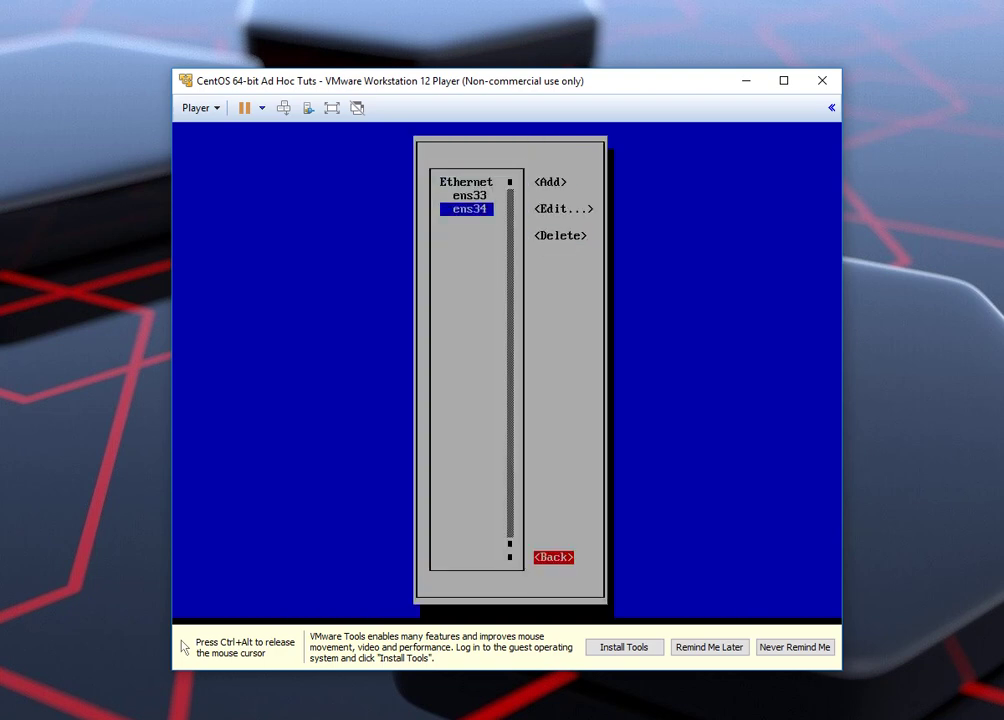
{"action": "key", "text": "Return"}
{"action": "key", "text": "Down"}
{"action": "key", "text": "Down"}
{"action": "key", "text": "ctrl+alt+Return"}
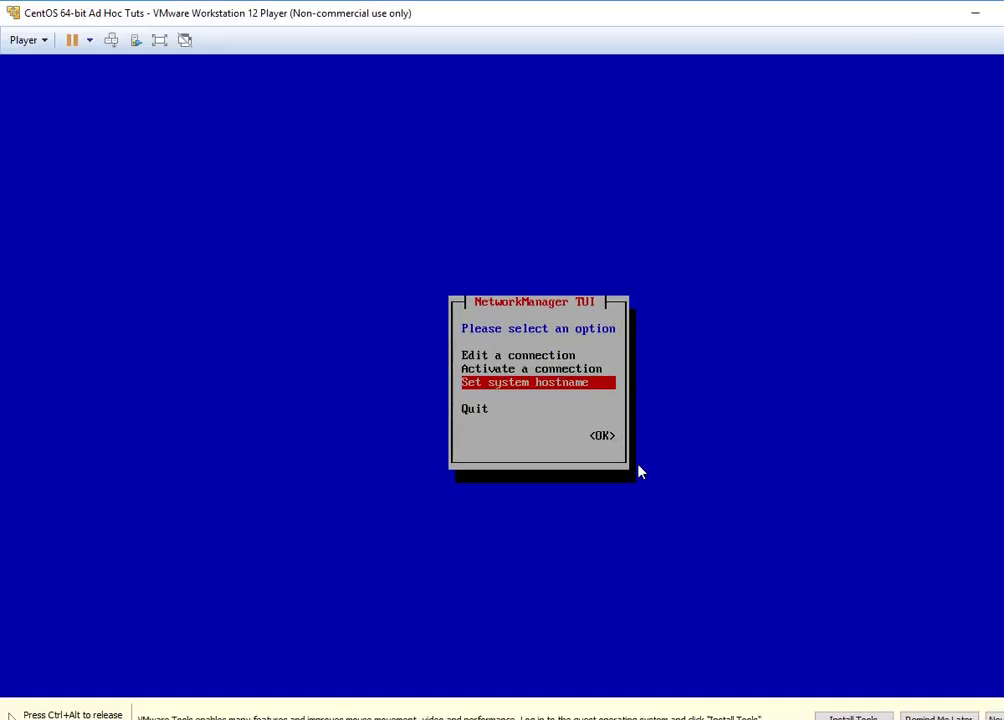
{"action": "key", "text": "Down"}
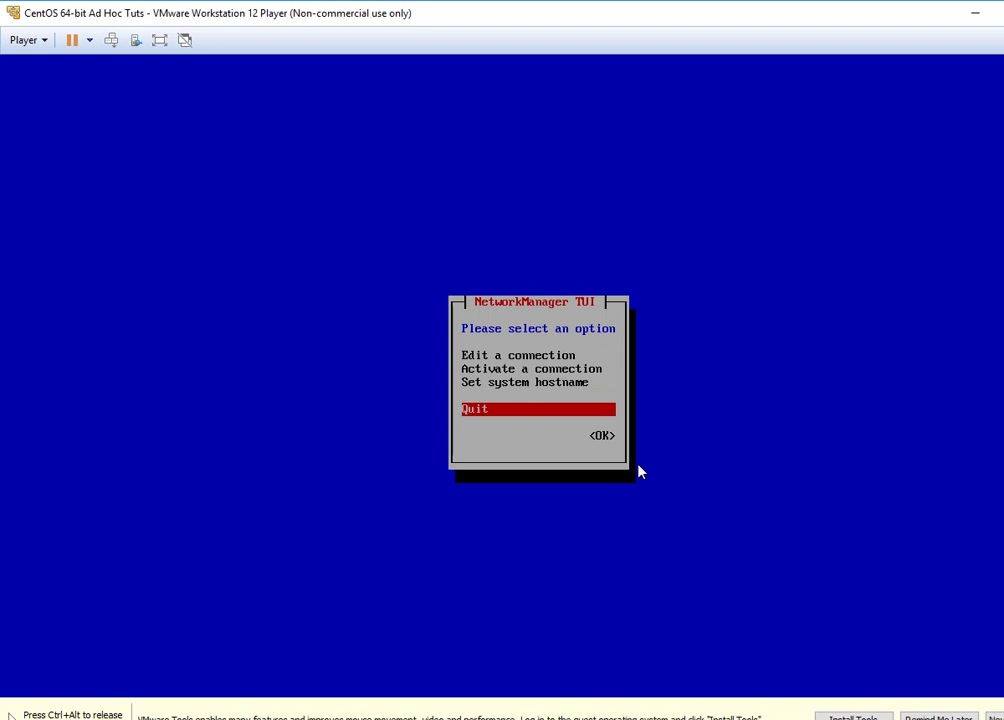
{"action": "key", "text": "Return"}
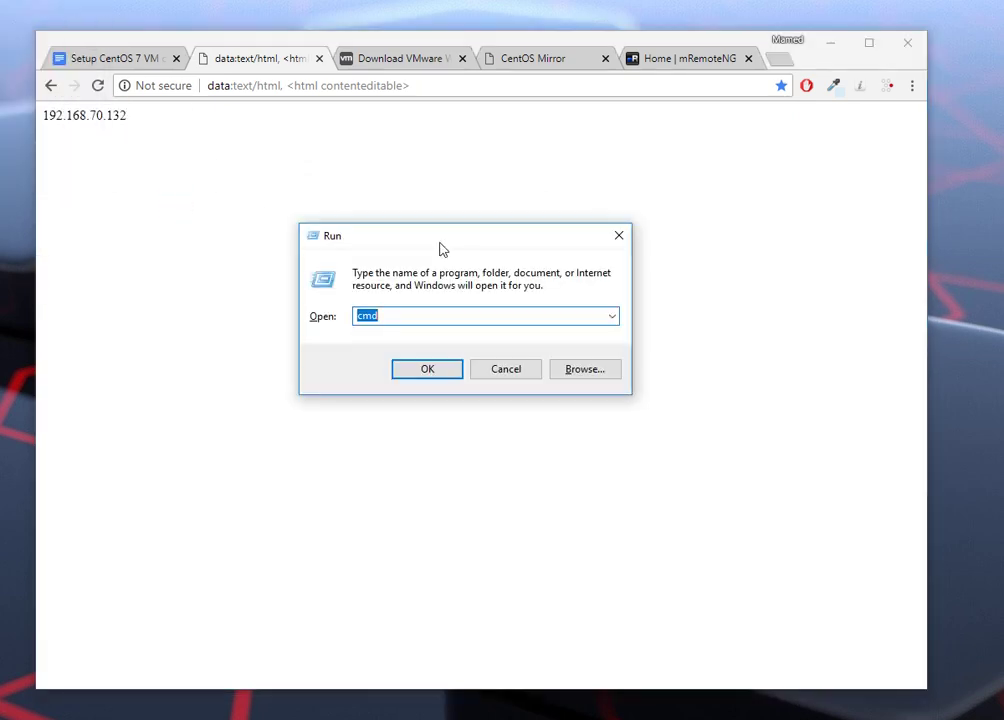
Step: Open Command Prompt and ping 192.168.70.132, getting 4 of 4 replies with 0% loss
{"action": "key", "text": "Return"}
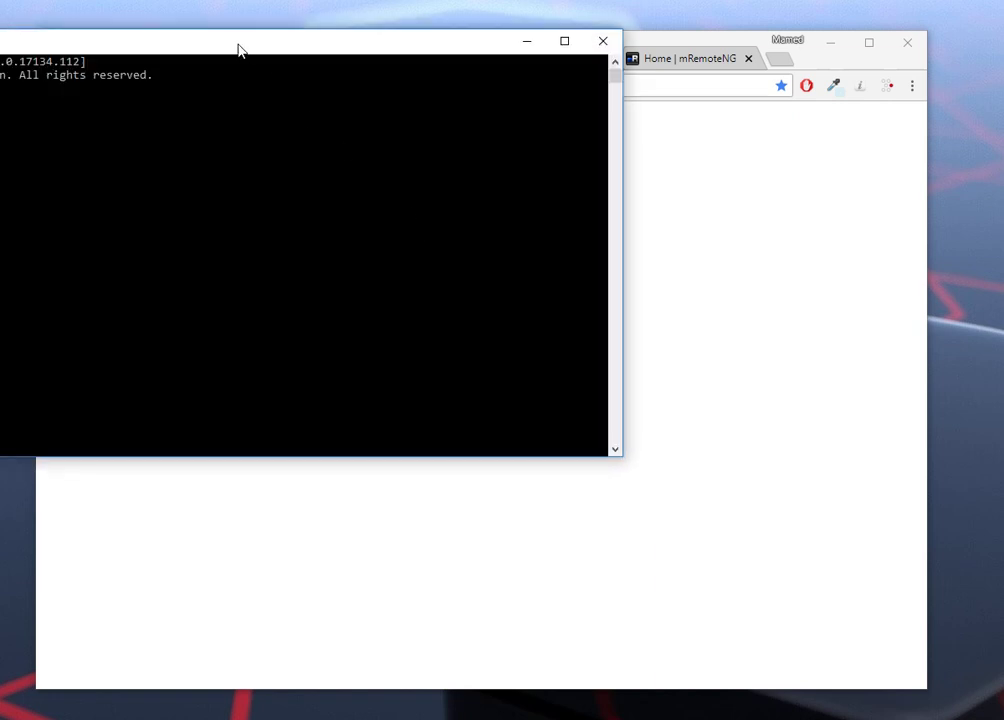
{"action": "left_click_drag", "start_coordinate": [233, 43], "coordinate": [674, 184]}
{"action": "type", "text": "ping"}
{"action": "right_click", "coordinate": [553, 264]}
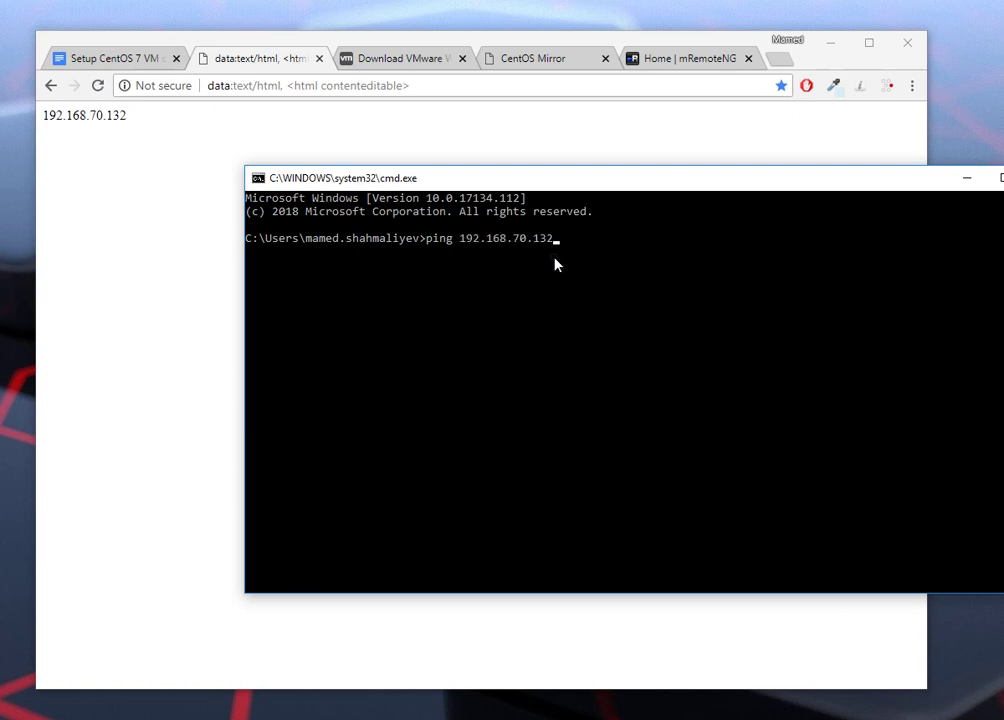
{"action": "key", "text": "Return"}
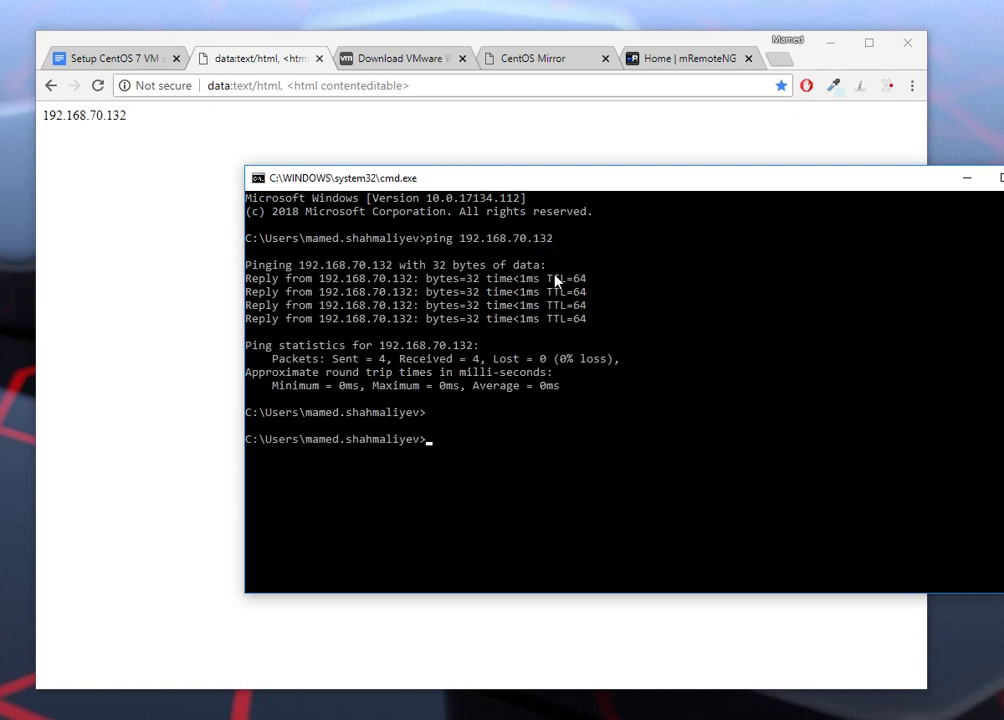
{"action": "left_click_drag", "start_coordinate": [828, 179], "coordinate": [671, 177]}
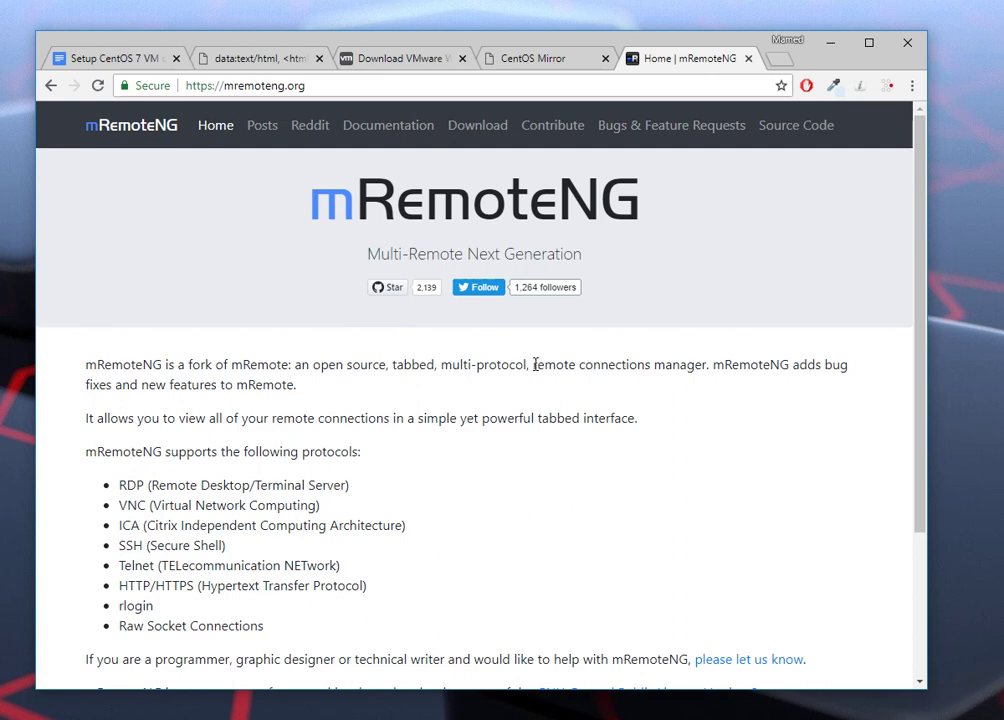
Step: Go to the mRemoteNG Download page offering Stable v1.75.7012, then switch to the downloads folder
{"action": "left_click", "coordinate": [475, 128]}
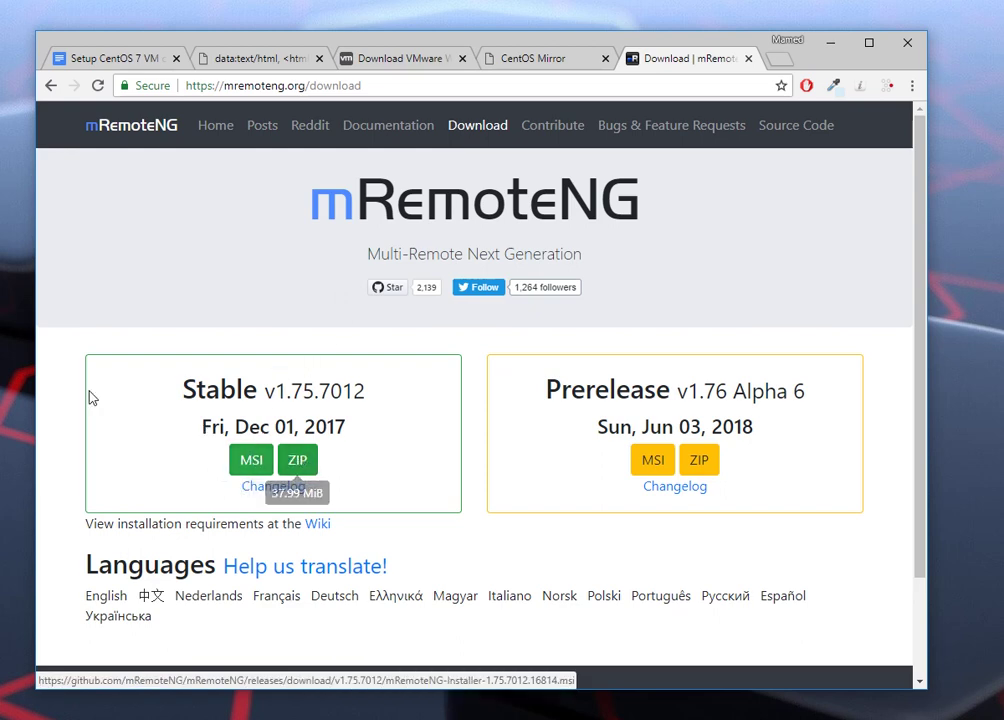
{"action": "key", "text": "alt+Tab"}
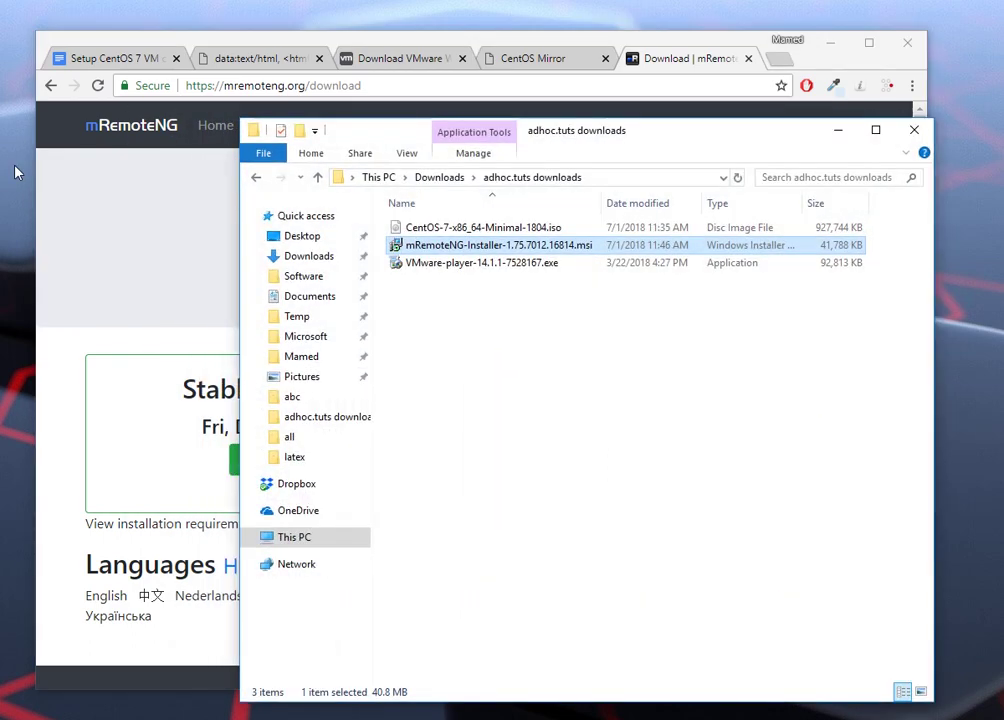
Step: Create a new connection named 'centos adhoc' inside the adhoc.tuts folder
{"action": "left_click", "coordinate": [838, 130]}
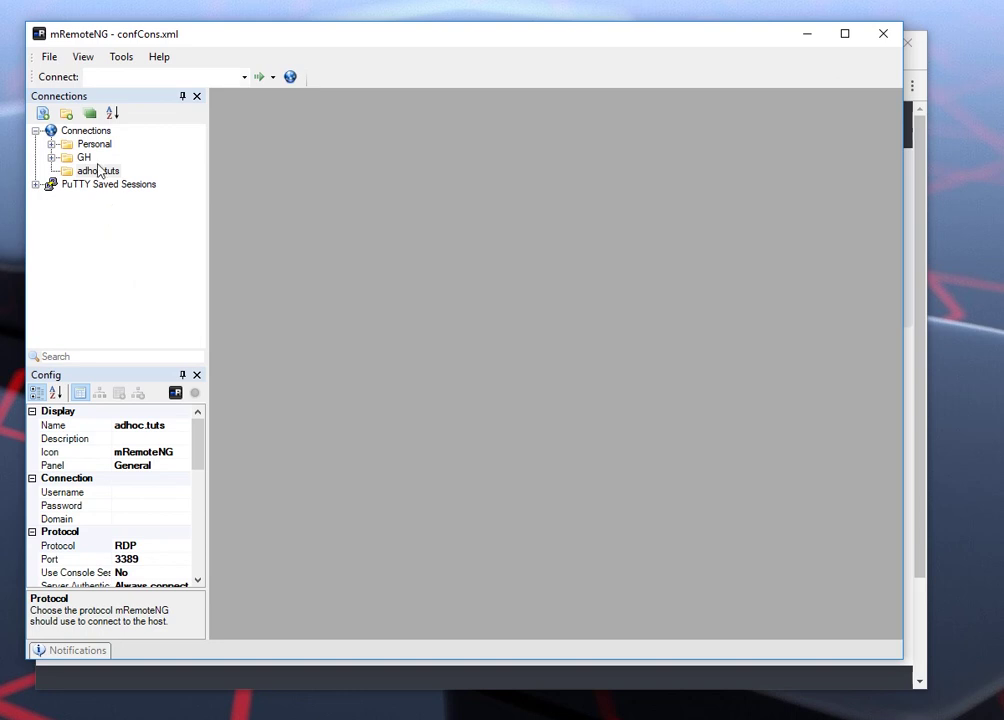
{"action": "left_click", "coordinate": [98, 171]}
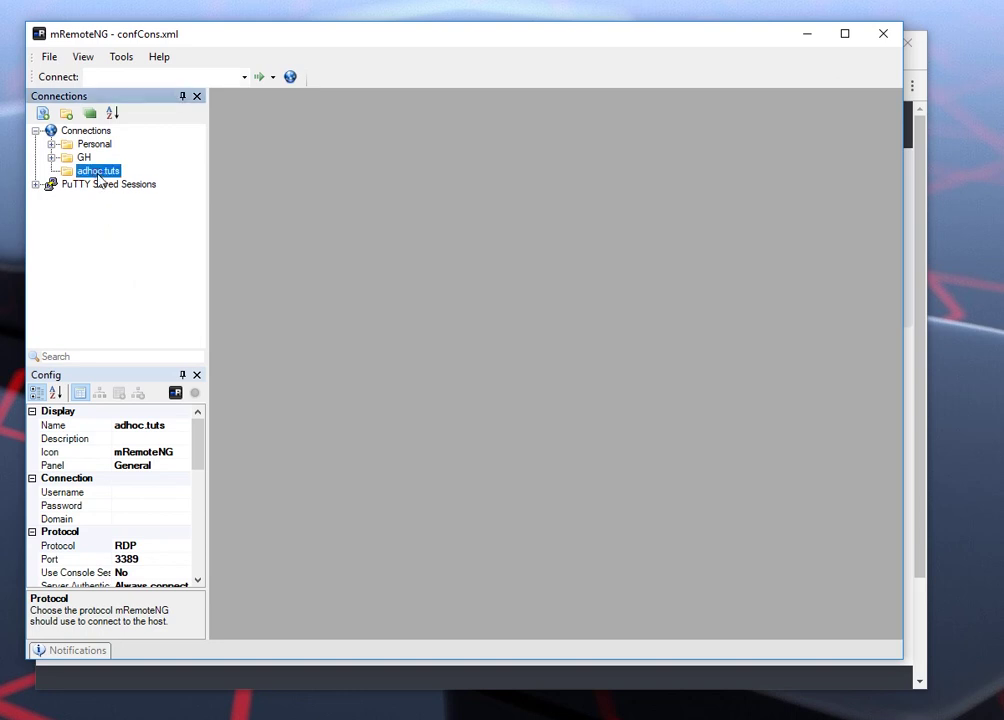
{"action": "left_click", "coordinate": [98, 171]}
{"action": "left_click", "coordinate": [67, 181]}
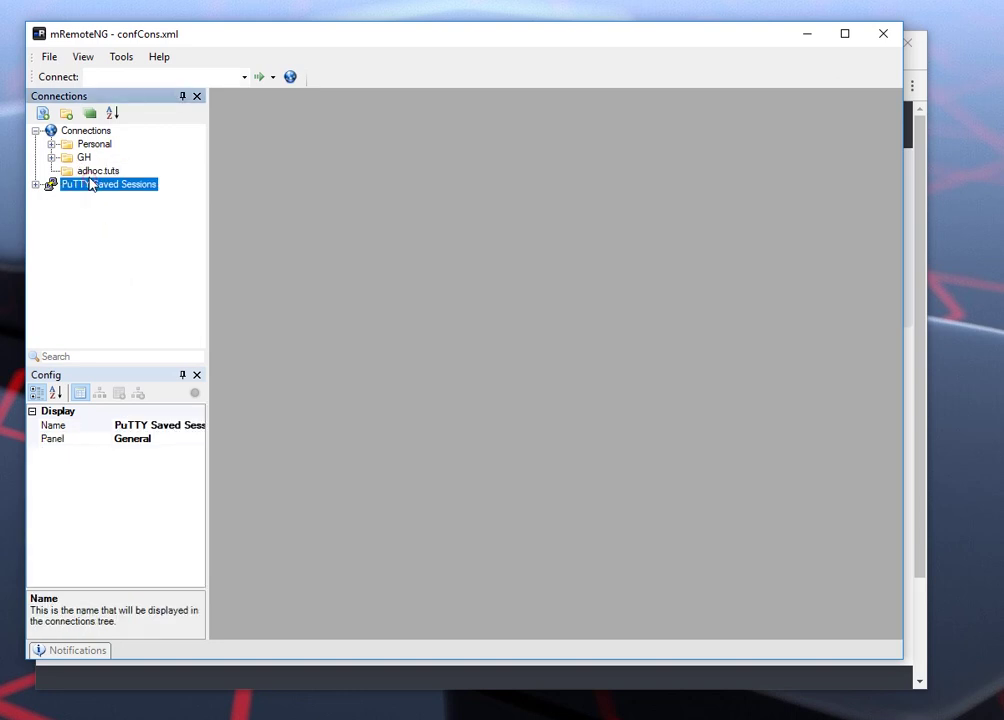
{"action": "key", "text": "Up"}
{"action": "key", "text": "Up"}
{"action": "right_click", "coordinate": [69, 175]}
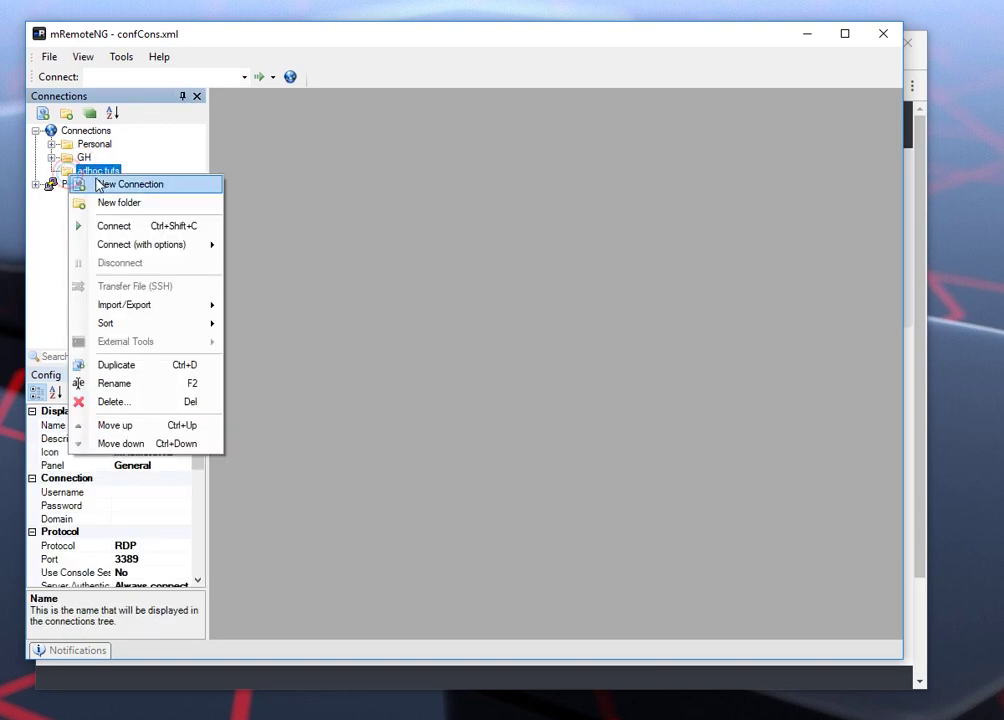
{"action": "left_click", "coordinate": [98, 184]}
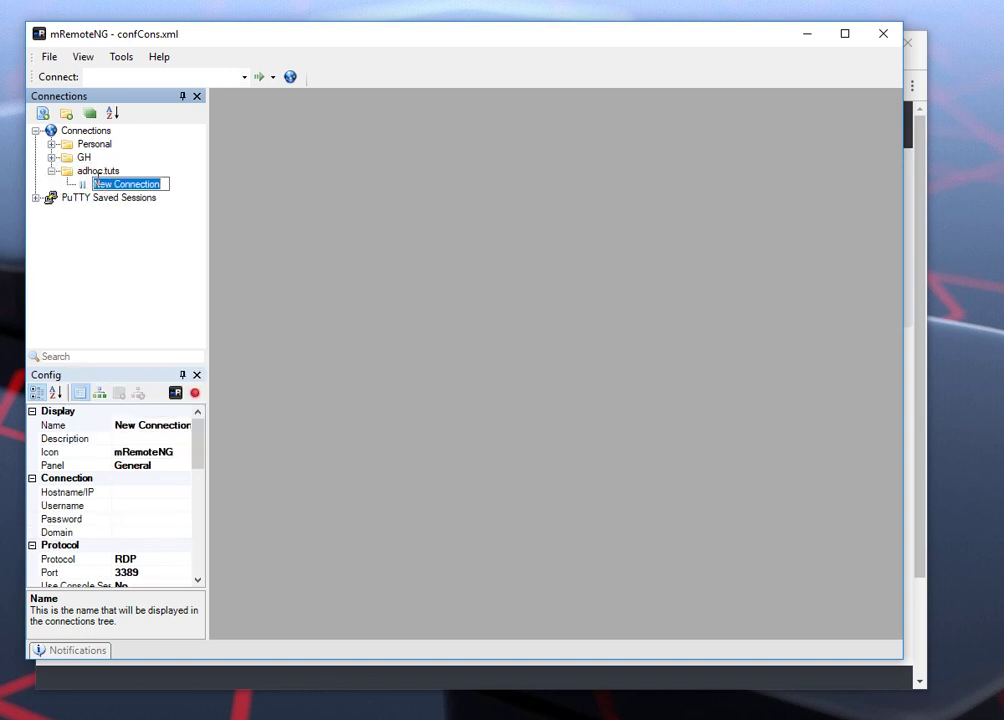
{"action": "type", "text": "centos adhoc"}
{"action": "key", "text": "Return"}
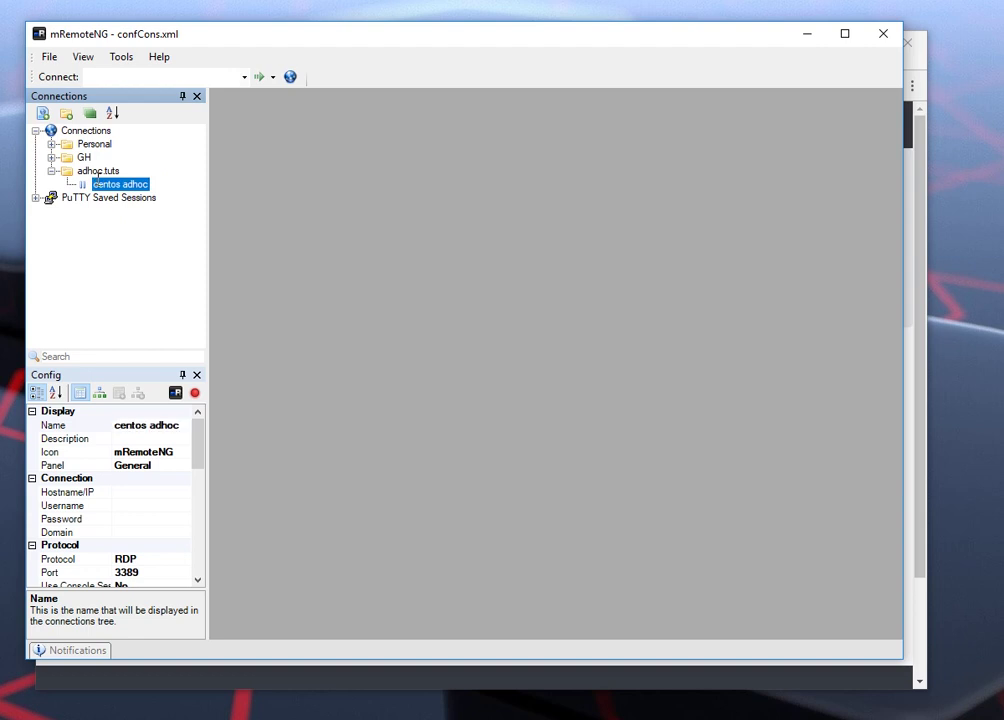
Step: Set the host to 192.168.70.132, username root, and enter the root password
{"action": "left_click", "coordinate": [139, 492]}
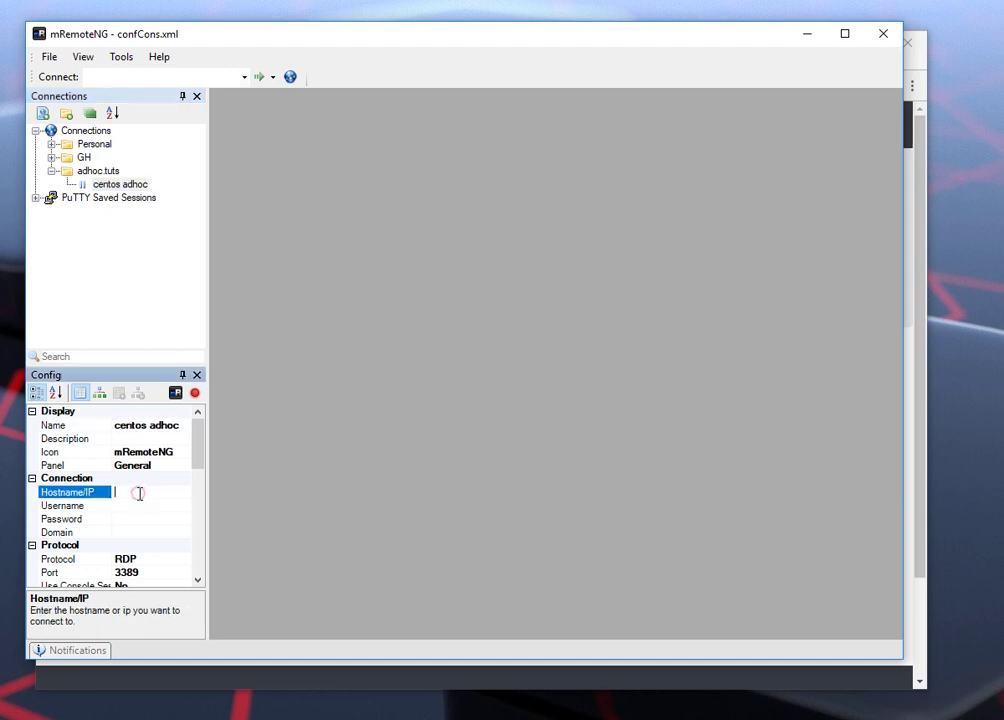
{"action": "right_click", "coordinate": [135, 496]}
{"action": "left_click", "coordinate": [22, 565]}
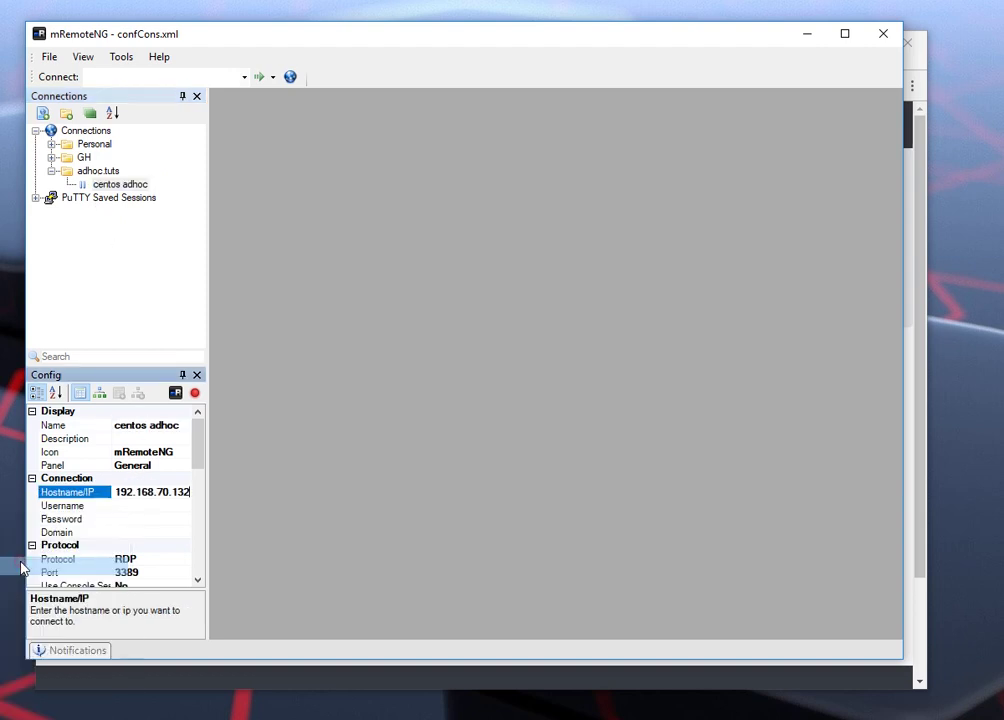
{"action": "left_click", "coordinate": [139, 507]}
{"action": "type", "text": "root"}
{"action": "key", "text": "Tab"}
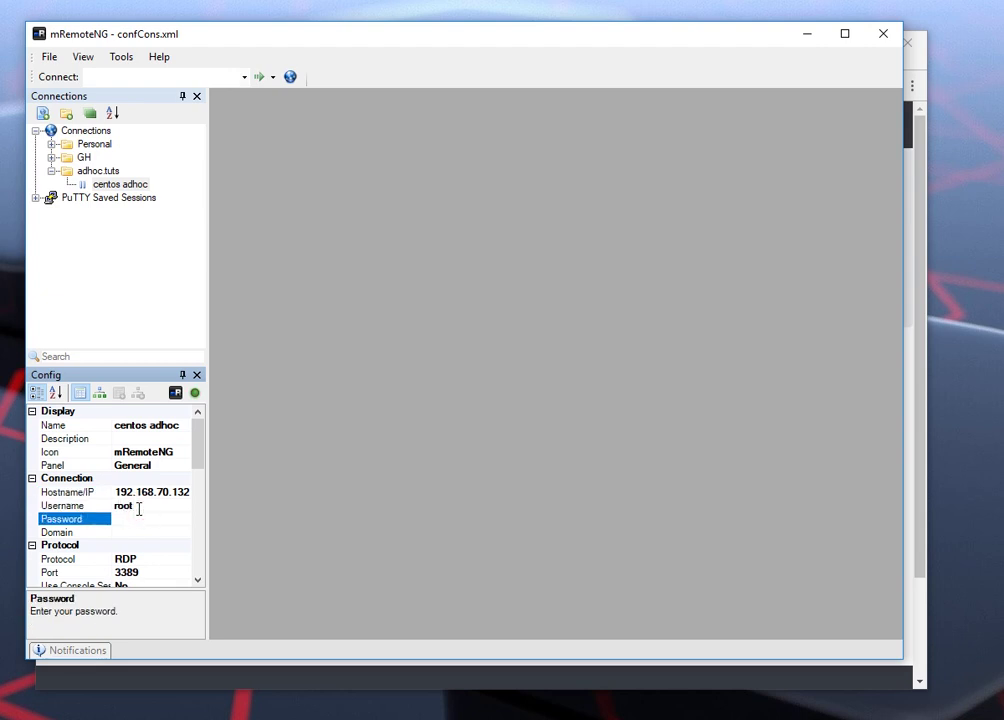
{"action": "type", "text": "root"}
Step: Change the protocol from RDP to SSH version 2 and reselect centos adhoc
{"action": "scroll", "coordinate": [197, 480], "scroll_direction": "down", "scroll_amount": 3}
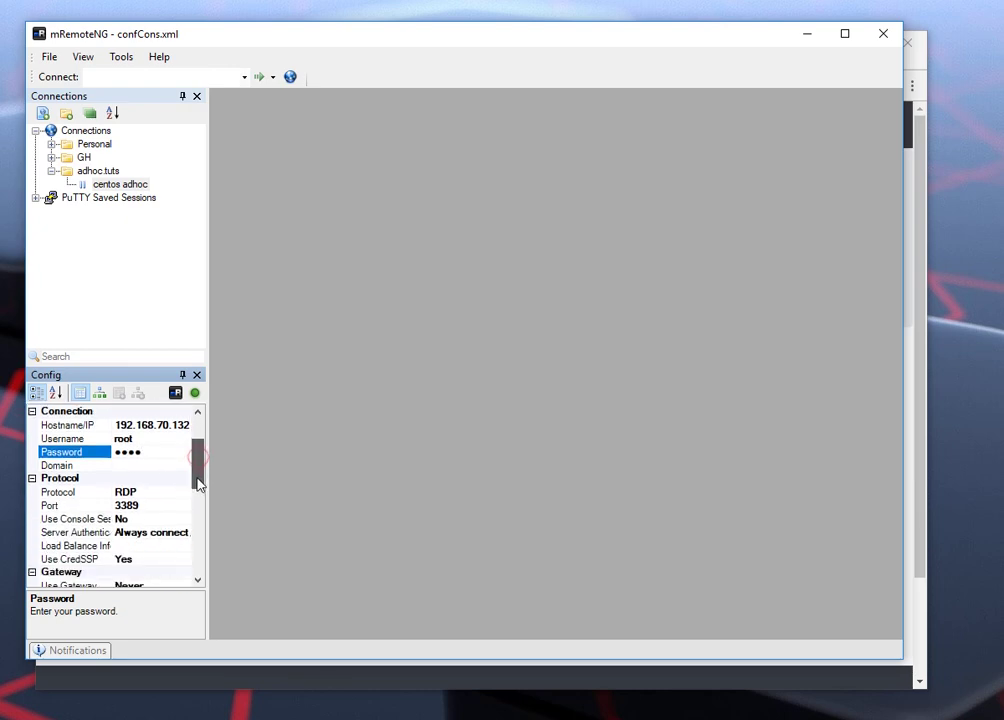
{"action": "left_click", "coordinate": [151, 464]}
{"action": "left_click", "coordinate": [183, 465]}
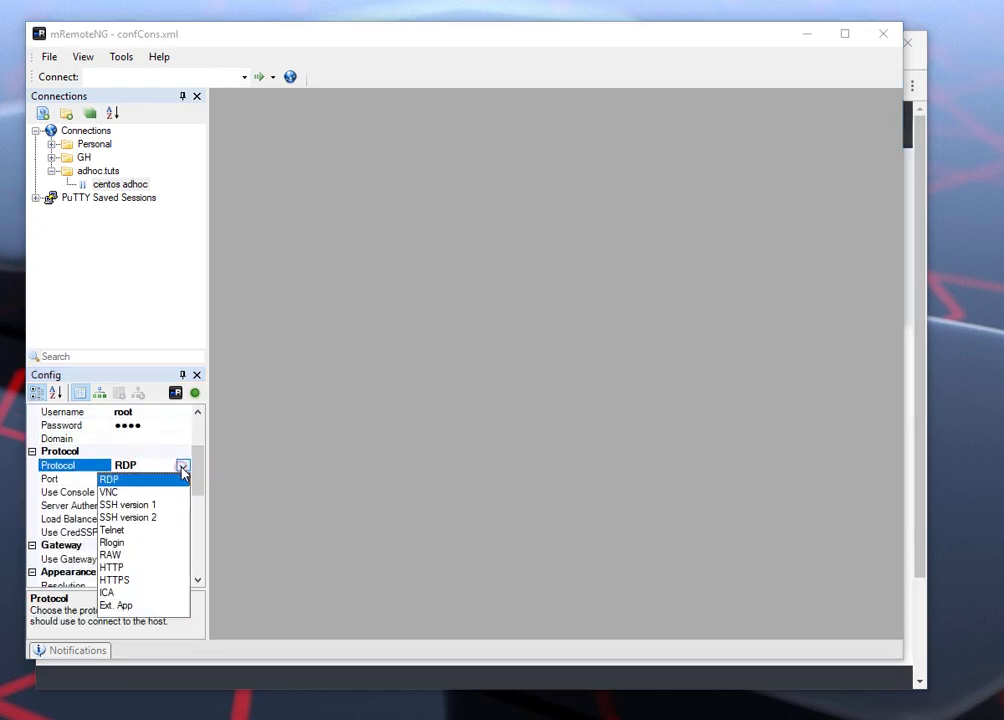
{"action": "left_click", "coordinate": [148, 518]}
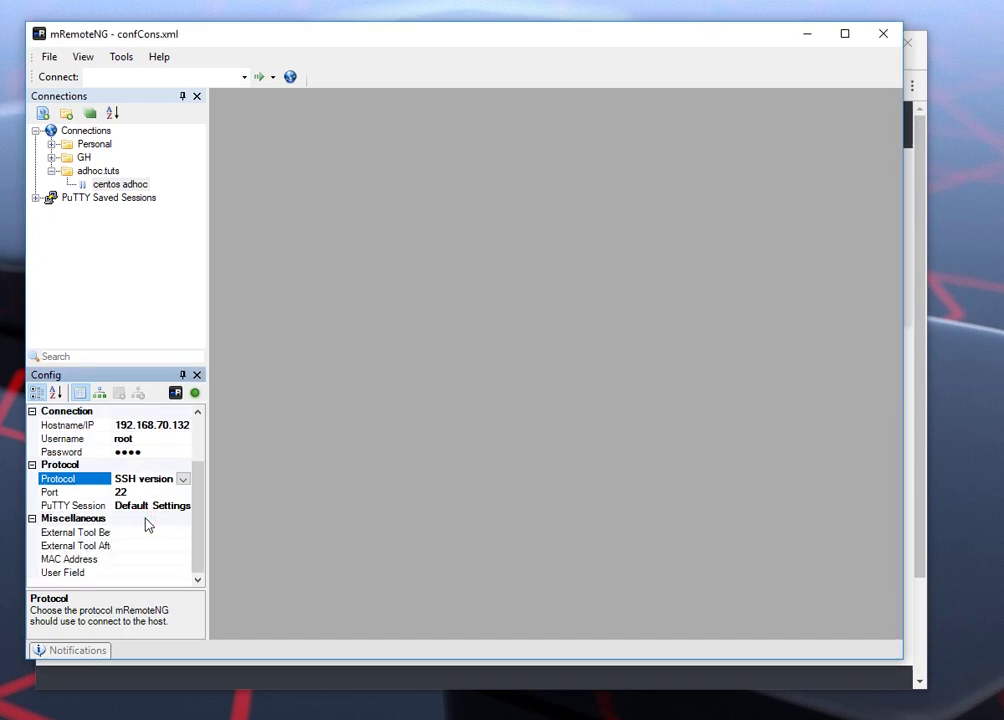
{"action": "left_click_drag", "start_coordinate": [199, 495], "coordinate": [194, 440]}
{"action": "left_click", "coordinate": [120, 185]}
{"action": "left_click", "coordinate": [120, 185]}
Step: Connect to centos adhoc, accept the PuTTYNG host-key alert, and reach the root shell
{"action": "double_click", "coordinate": [105, 186]}
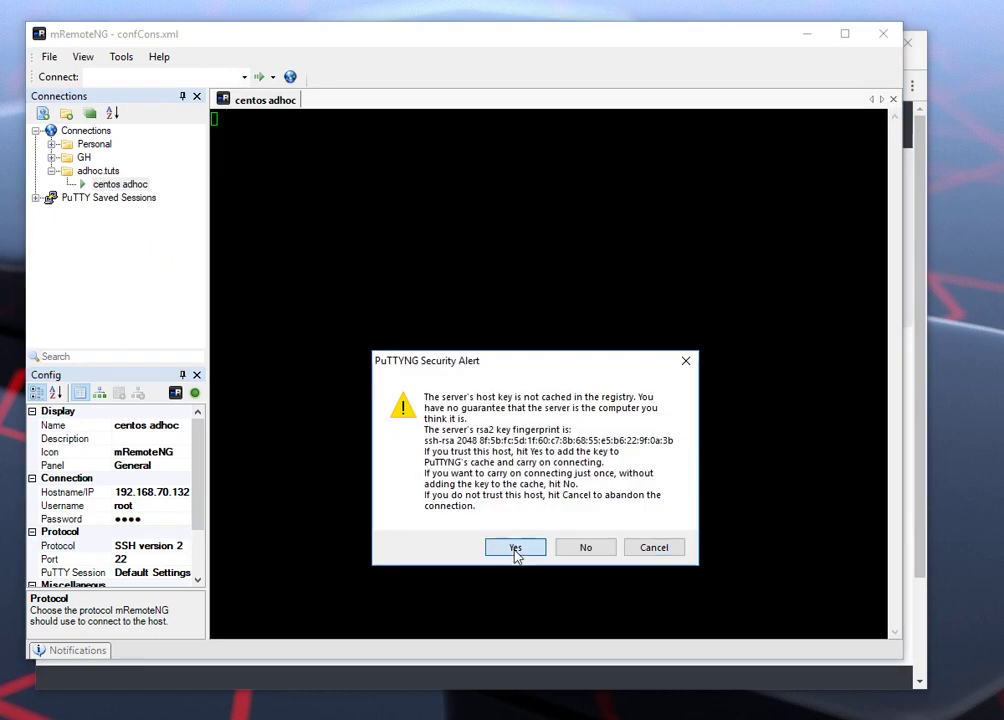
{"action": "left_click", "coordinate": [515, 548]}
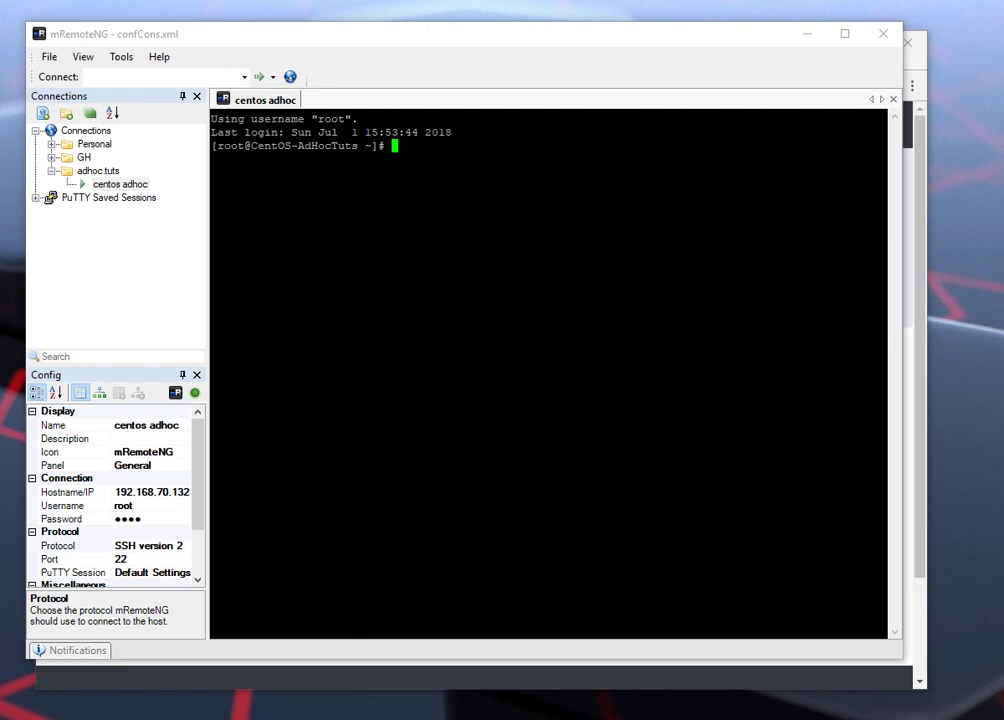
{"action": "key", "text": "alt+Tab"}
Step: In the Setup CentOS 7 VM guide, select the step 5b yum command
{"action": "left_click", "coordinate": [125, 58]}
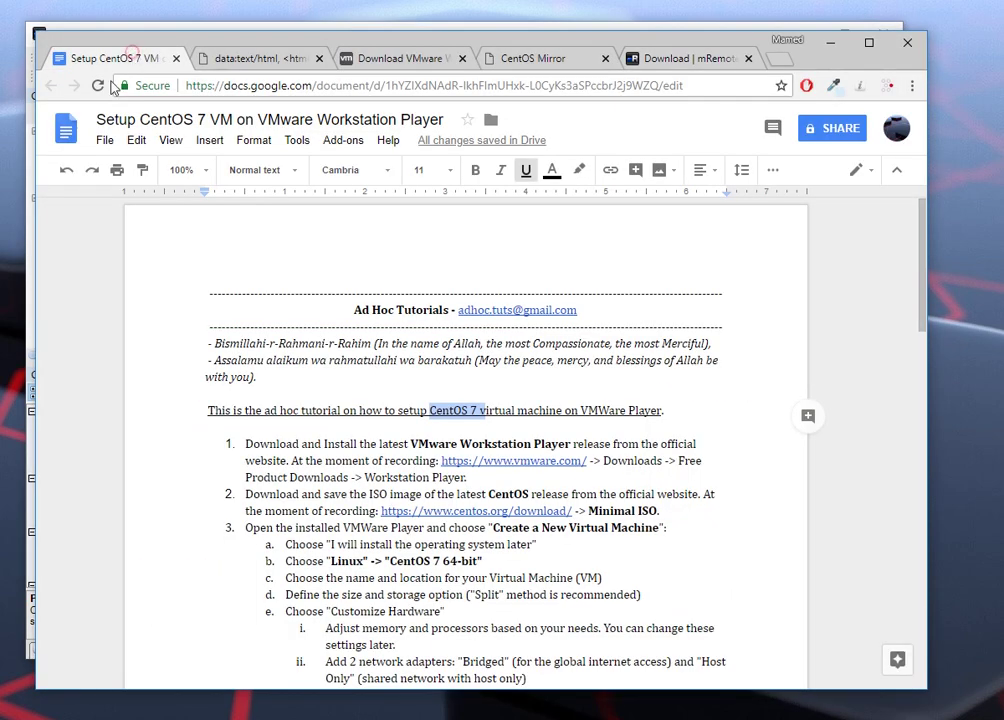
{"action": "scroll", "coordinate": [664, 502], "scroll_direction": "down", "scroll_amount": 6}
{"action": "scroll", "coordinate": [663, 500], "scroll_direction": "up", "scroll_amount": 2}
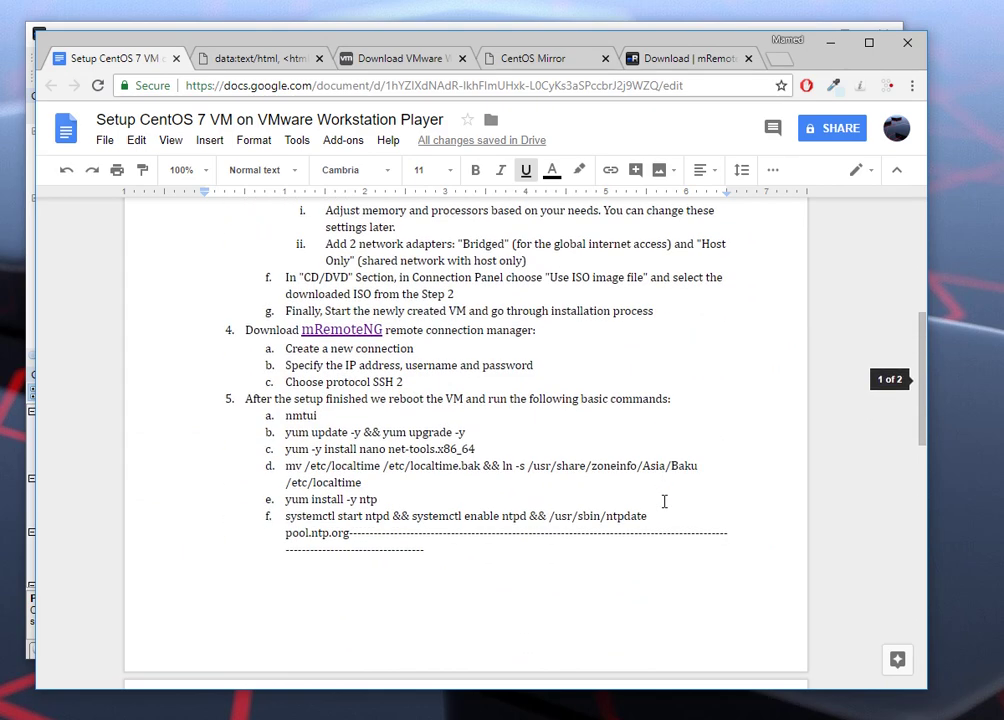
{"action": "left_click_drag", "start_coordinate": [284, 432], "coordinate": [364, 432]}
{"action": "left_click", "coordinate": [333, 432]}
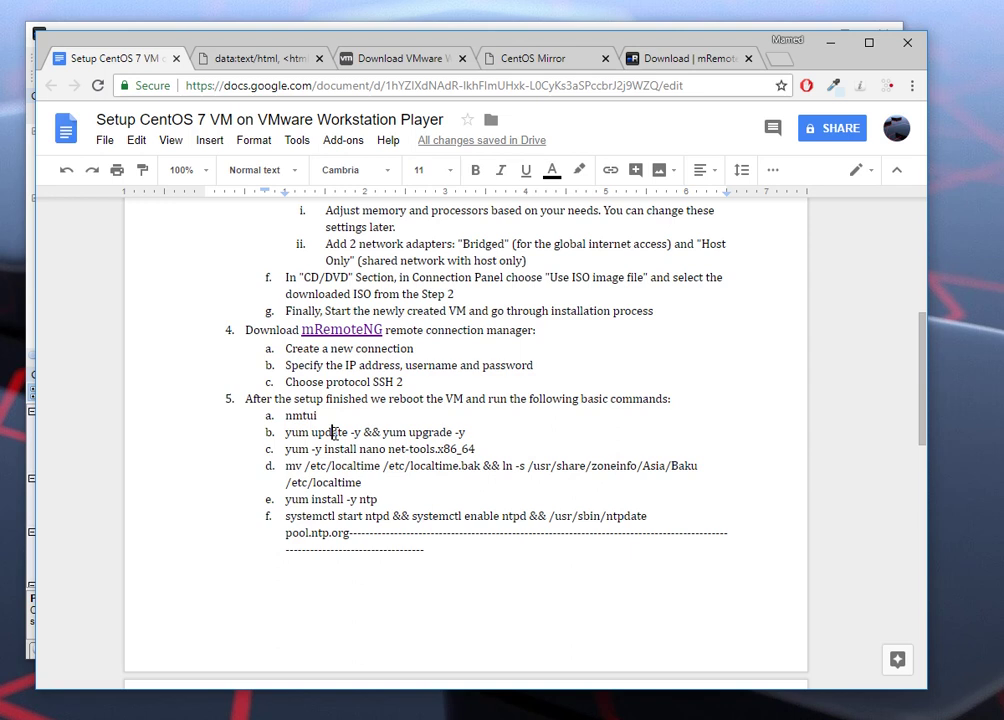
{"action": "double_click", "coordinate": [372, 432]}
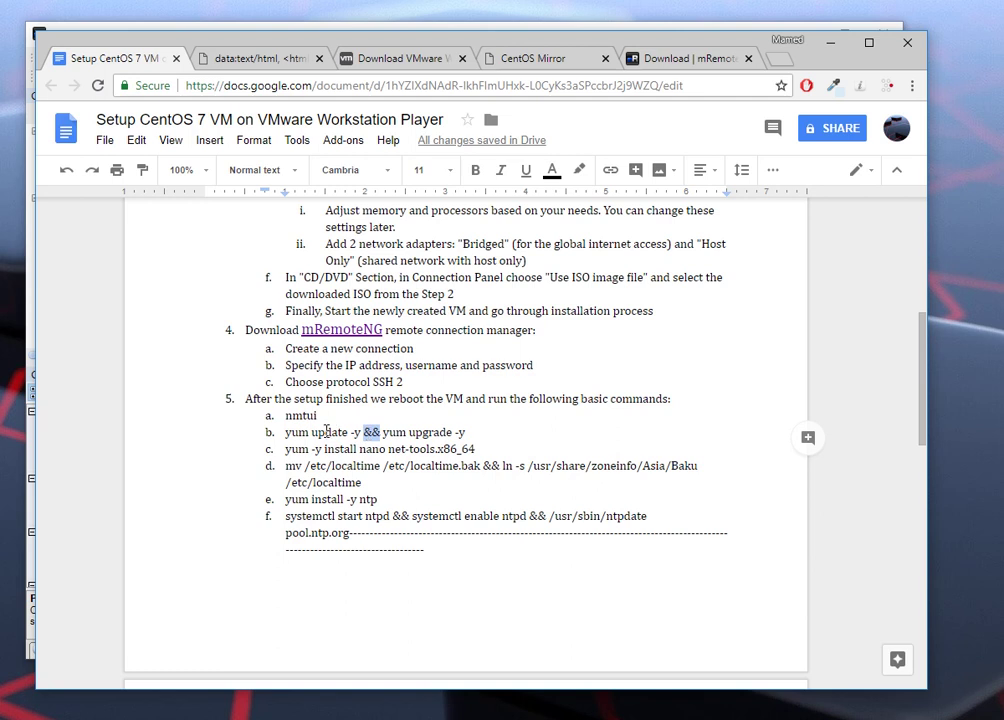
{"action": "left_click", "coordinate": [464, 436]}
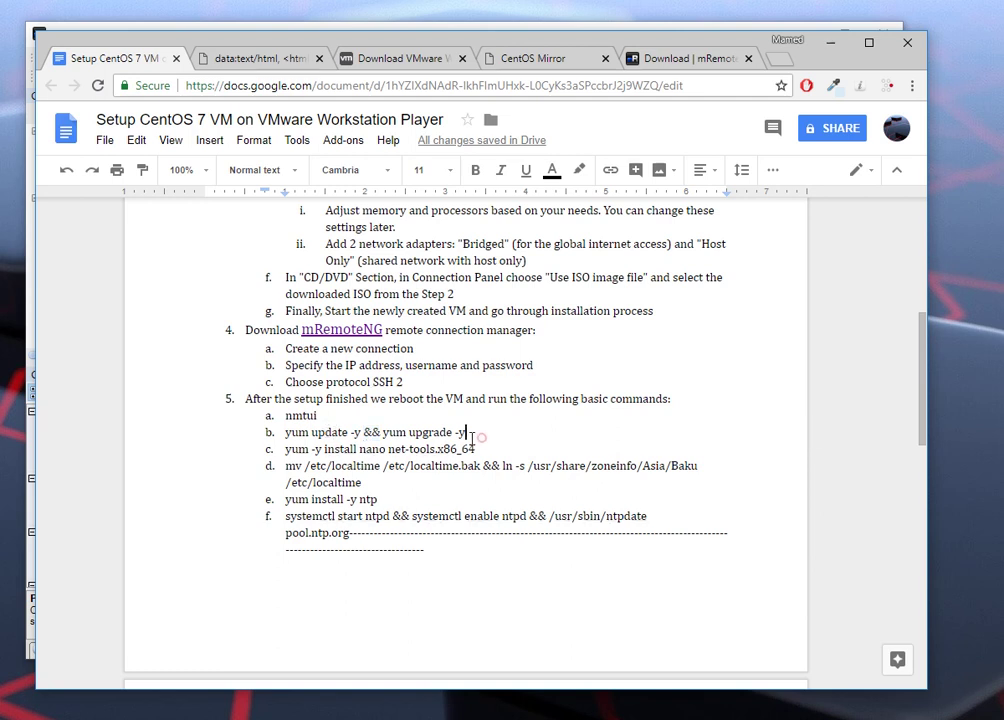
{"action": "double_click", "coordinate": [355, 432]}
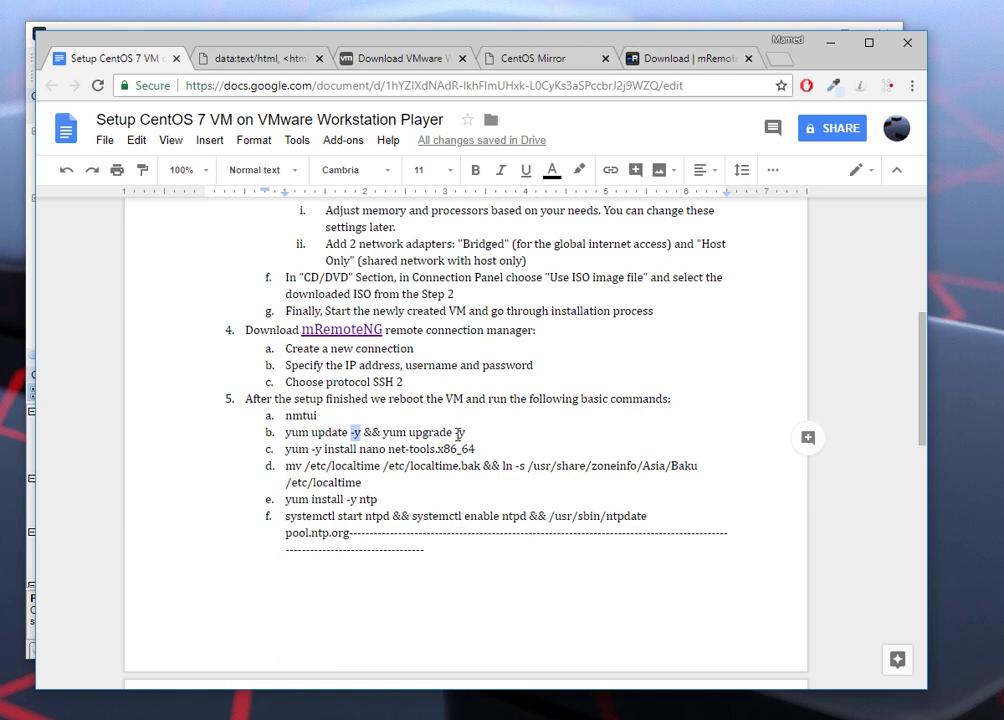
{"action": "mouse_move", "coordinate": [465, 432]}
{"action": "left_mouse_down"}
{"action": "mouse_move", "coordinate": [291, 432]}
{"action": "mouse_move", "coordinate": [464, 432]}
{"action": "left_mouse_up"}
{"action": "right_click", "coordinate": [294, 437]}
{"action": "left_click", "coordinate": [286, 432]}
Step: Copy 'yum update -y && yum upgrade -y' and paste it at the mRemoteNG root prompt
{"action": "right_click", "coordinate": [463, 438]}
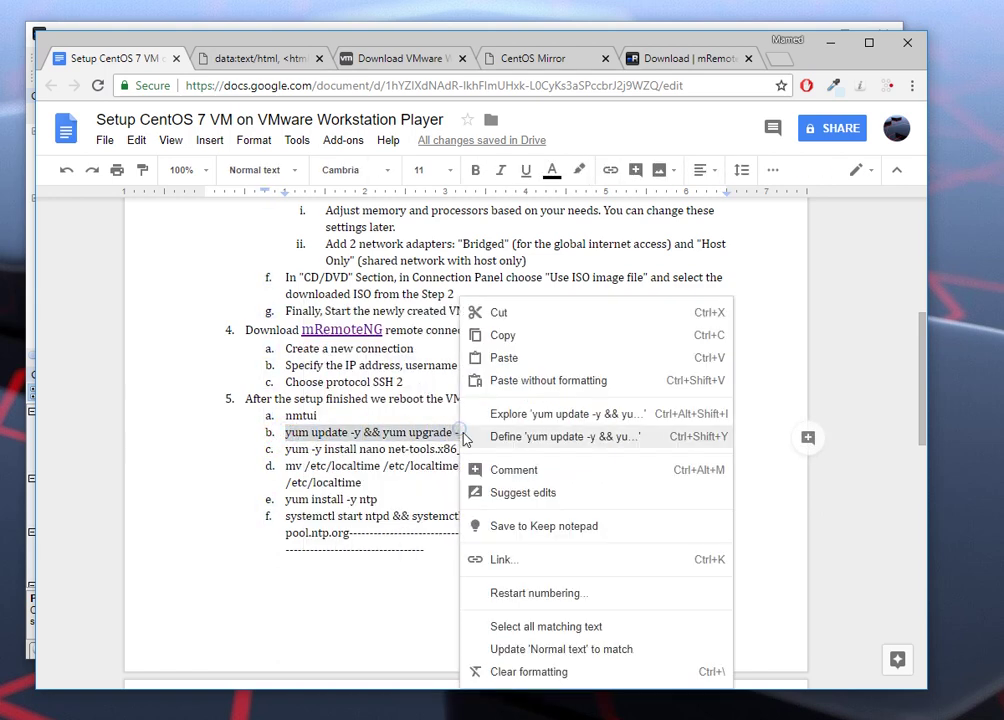
{"action": "left_click", "coordinate": [504, 334]}
{"action": "key", "text": "alt+Tab"}
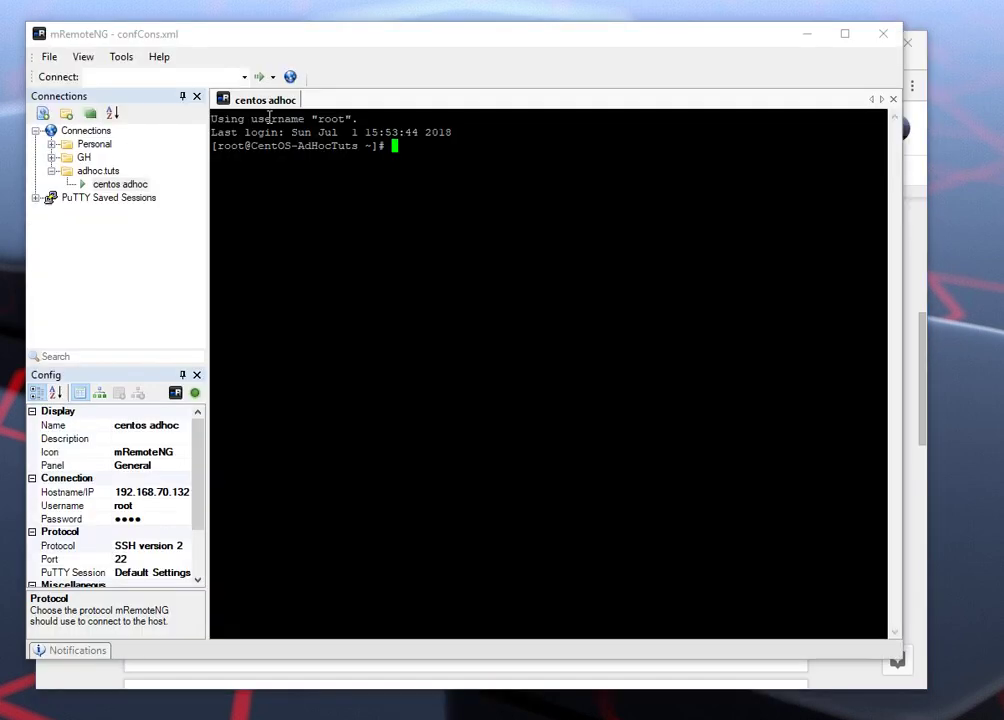
{"action": "right_click", "coordinate": [397, 152]}
Step: Run the yum update and upgrade, then try ifconfig, which returns 'No such file or directory'
{"action": "key", "text": "Return"}
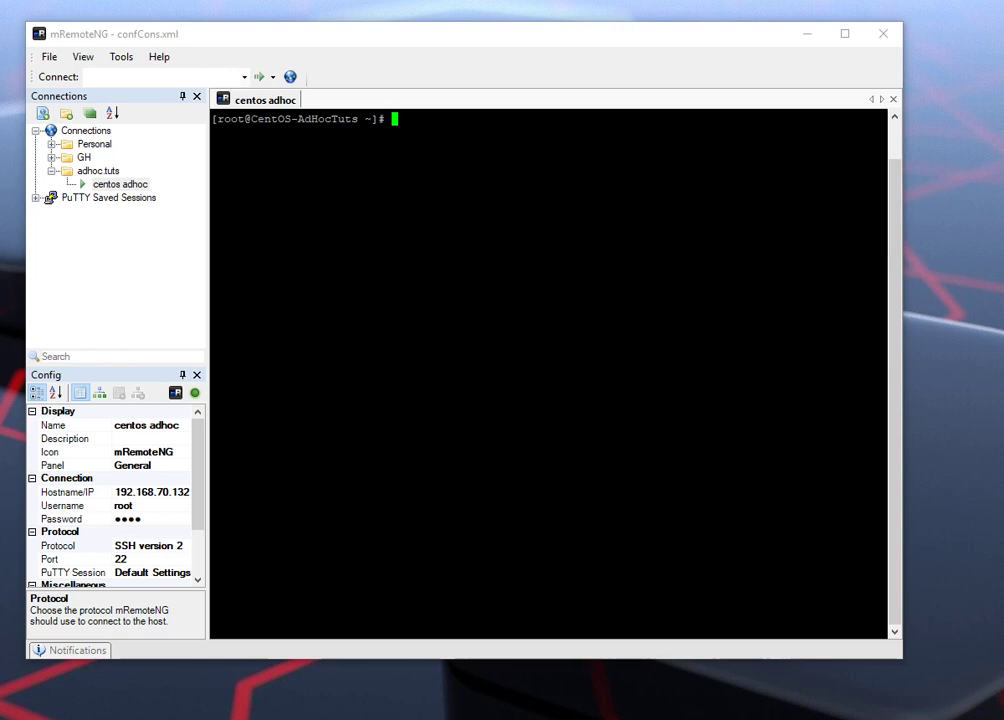
{"action": "type", "text": "ifconfig"}
{"action": "key", "text": "Return"}
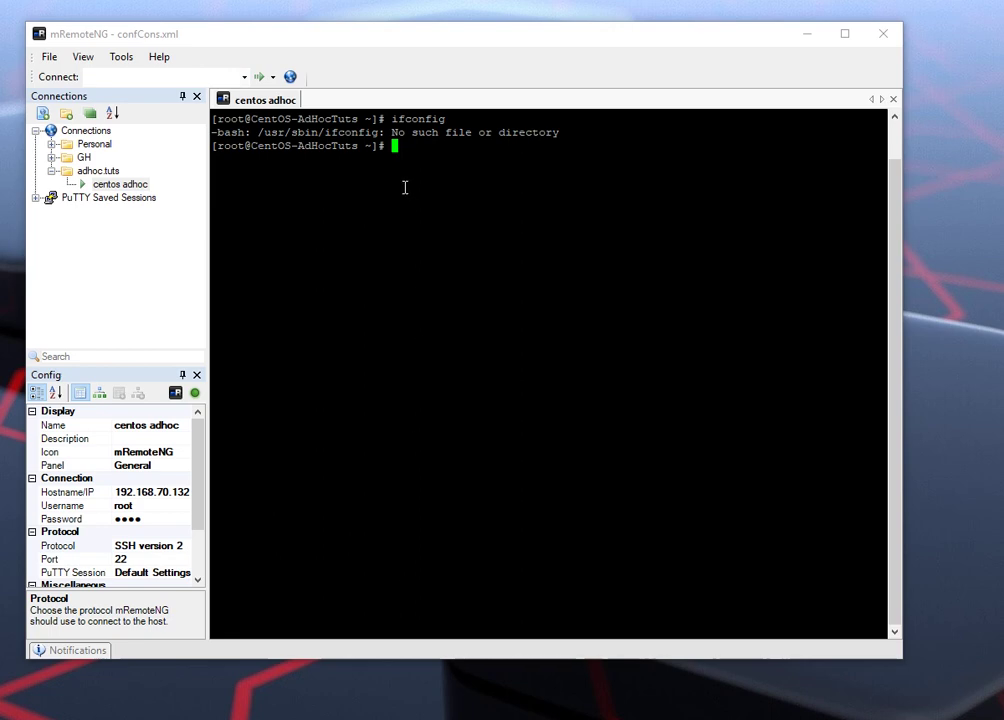
Step: Copy 'yum -y install net-tools.x86_64' from line c of the setup guide
{"action": "key", "text": "alt+Tab"}
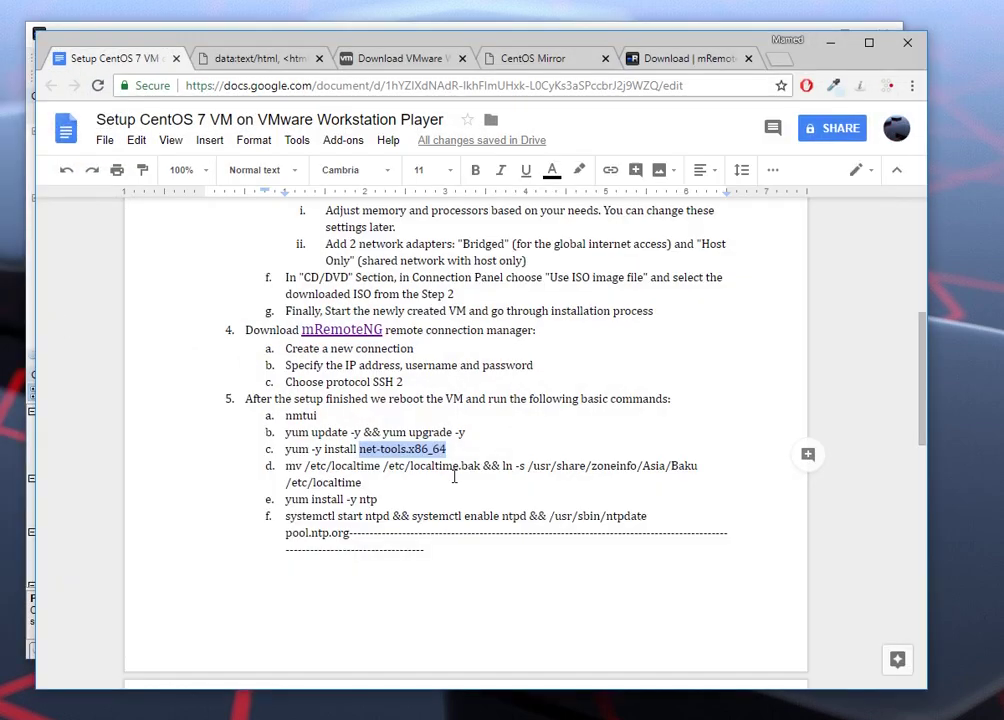
{"action": "left_click", "coordinate": [287, 449]}
{"action": "left_click_drag", "start_coordinate": [287, 449], "coordinate": [446, 452]}
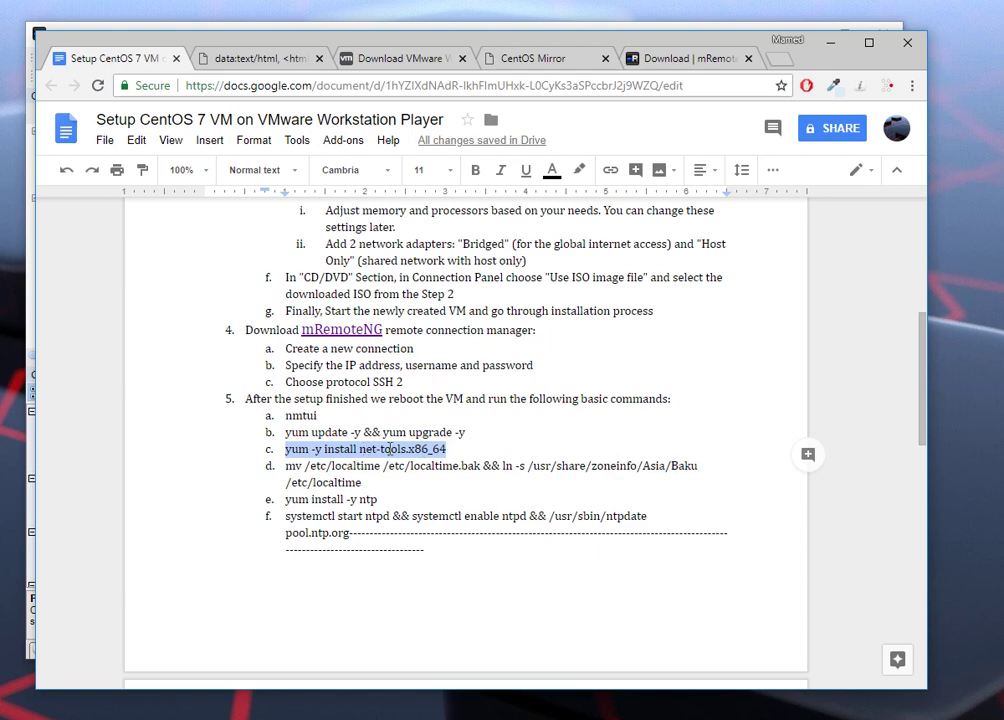
{"action": "right_click", "coordinate": [425, 450]}
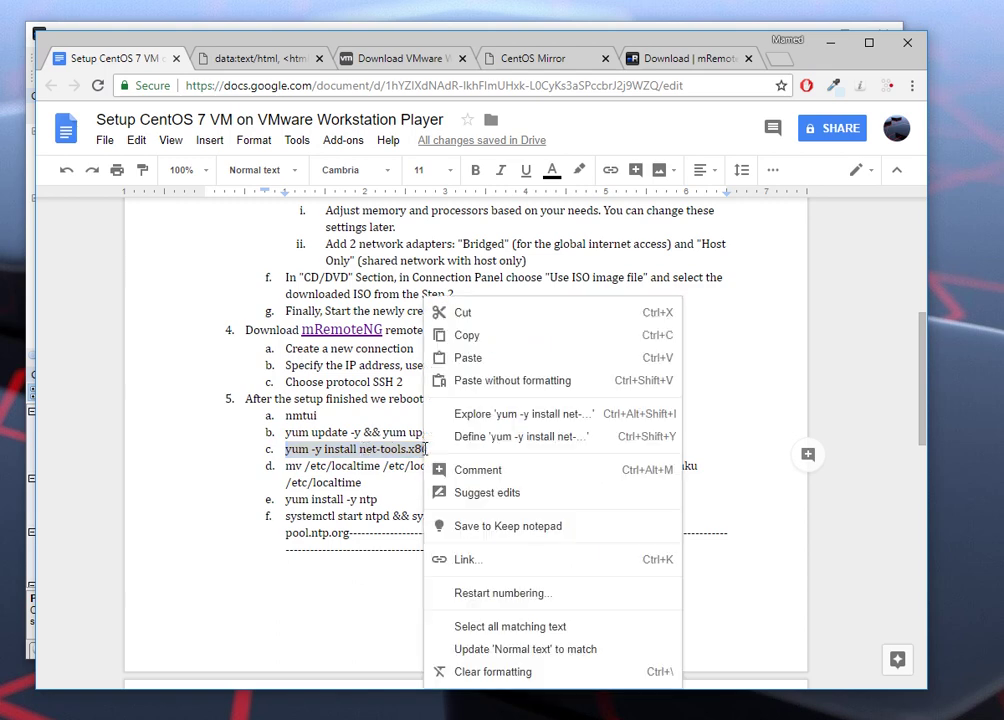
{"action": "left_click", "coordinate": [465, 335]}
Step: Install net-tools over SSH and rerun ifconfig, listing ens33 at 192.168.74.137 and ens34 at 192.168.70.132
{"action": "left_click", "coordinate": [831, 44]}
{"action": "right_click", "coordinate": [410, 146]}
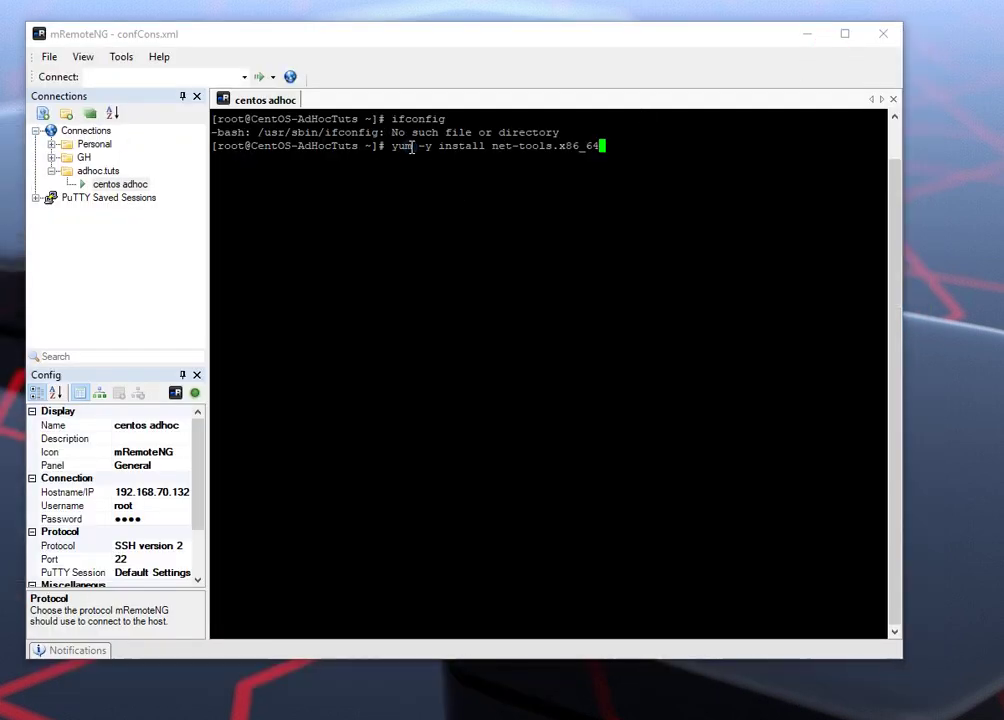
{"action": "key", "text": "Return"}
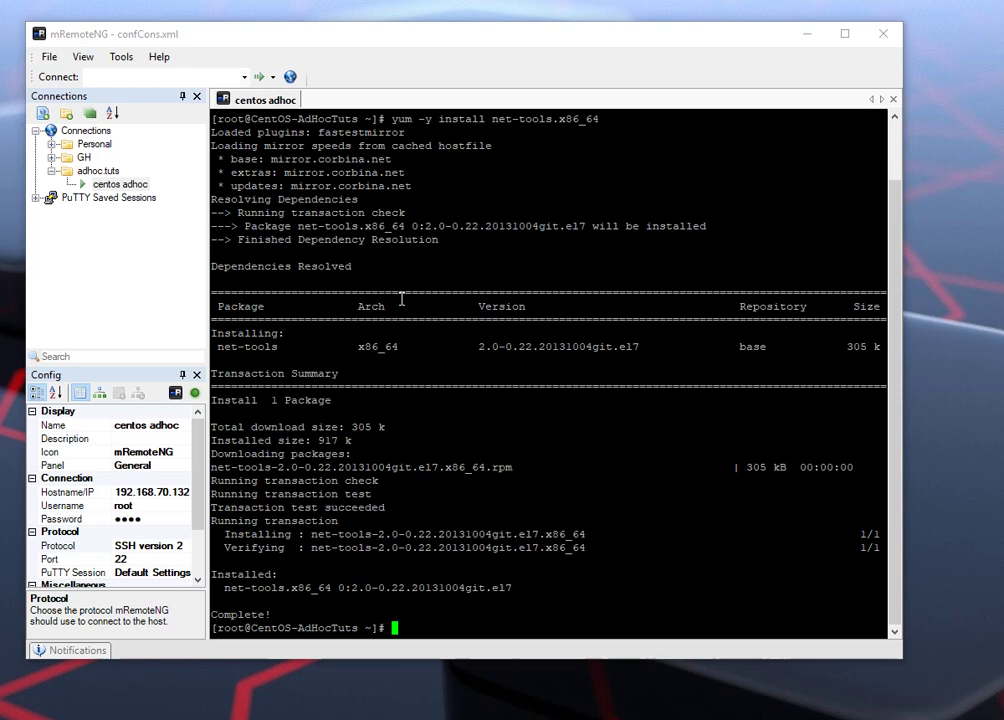
{"action": "key", "text": "Up"}
{"action": "key", "text": "Up"}
{"action": "key", "text": "Return"}
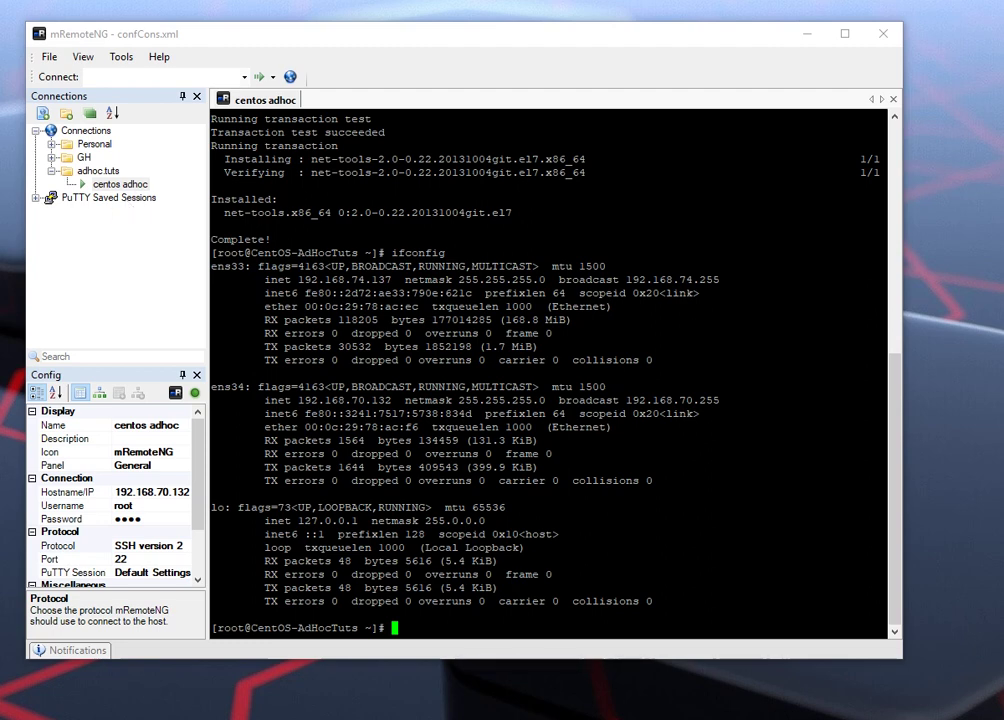
Step: Copy line d's localtime backup and Asia/Baku symlink command from the setup guide
{"action": "key", "text": "alt+Tab"}
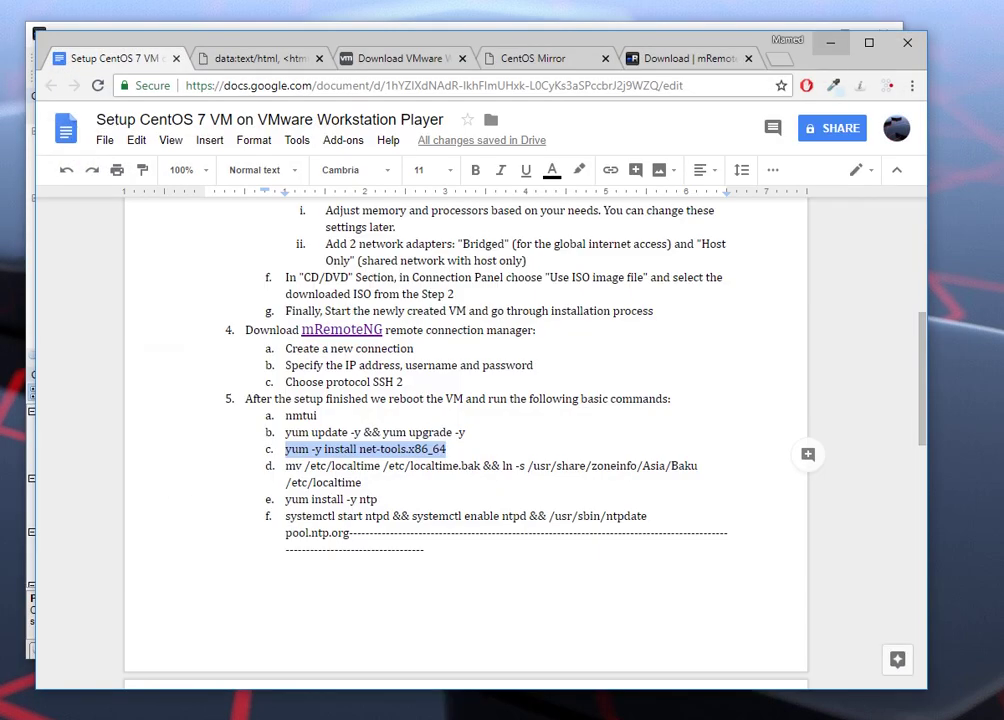
{"action": "left_click", "coordinate": [321, 467]}
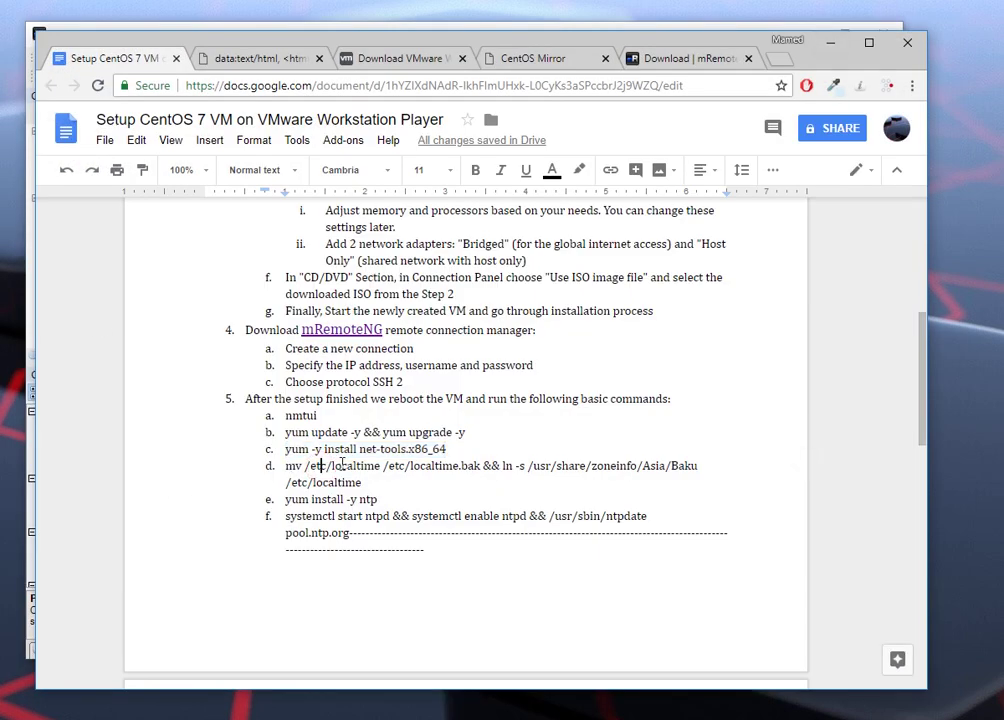
{"action": "left_click_drag", "start_coordinate": [305, 466], "coordinate": [482, 466]}
{"action": "left_click", "coordinate": [502, 466]}
{"action": "key", "text": "shift+Down"}
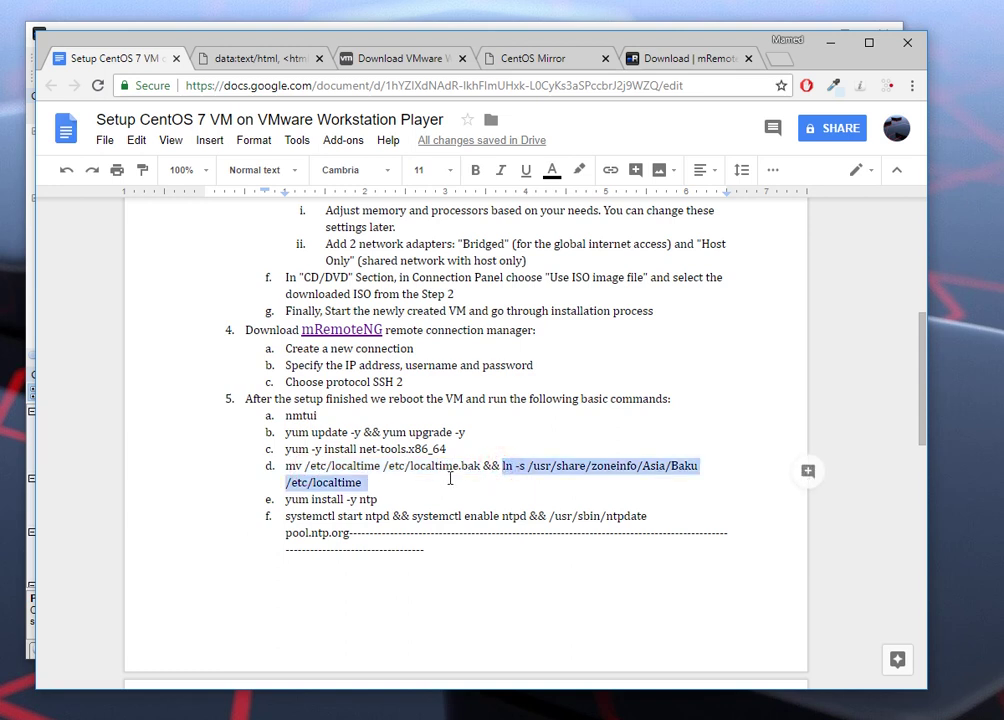
{"action": "left_click", "coordinate": [666, 465]}
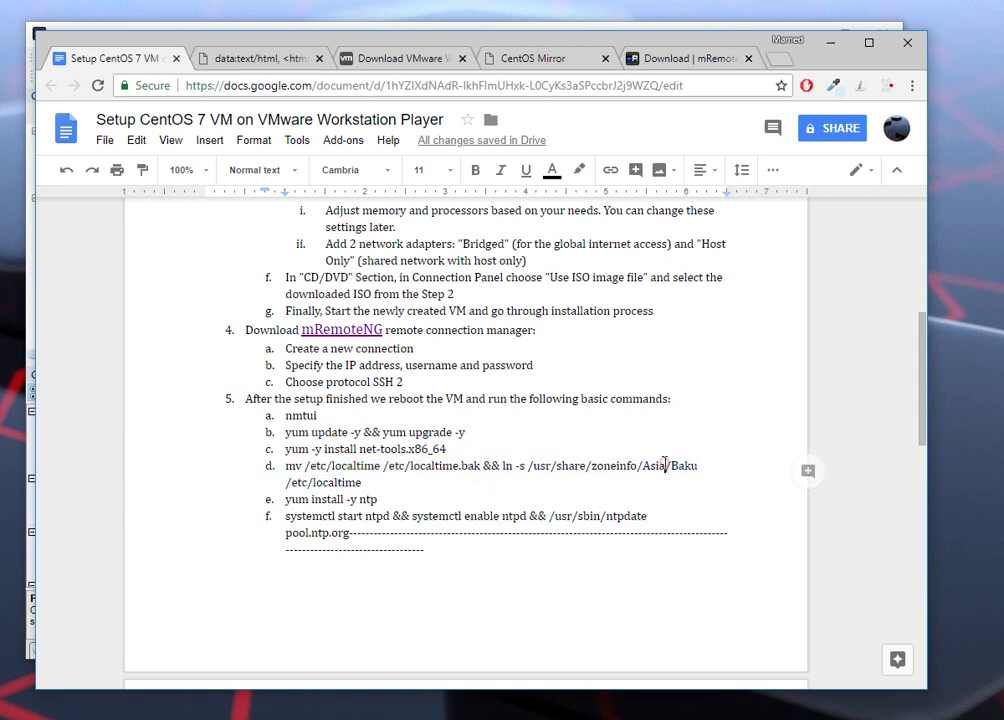
{"action": "left_click_drag", "start_coordinate": [362, 482], "coordinate": [286, 466]}
{"action": "right_click", "coordinate": [303, 468]}
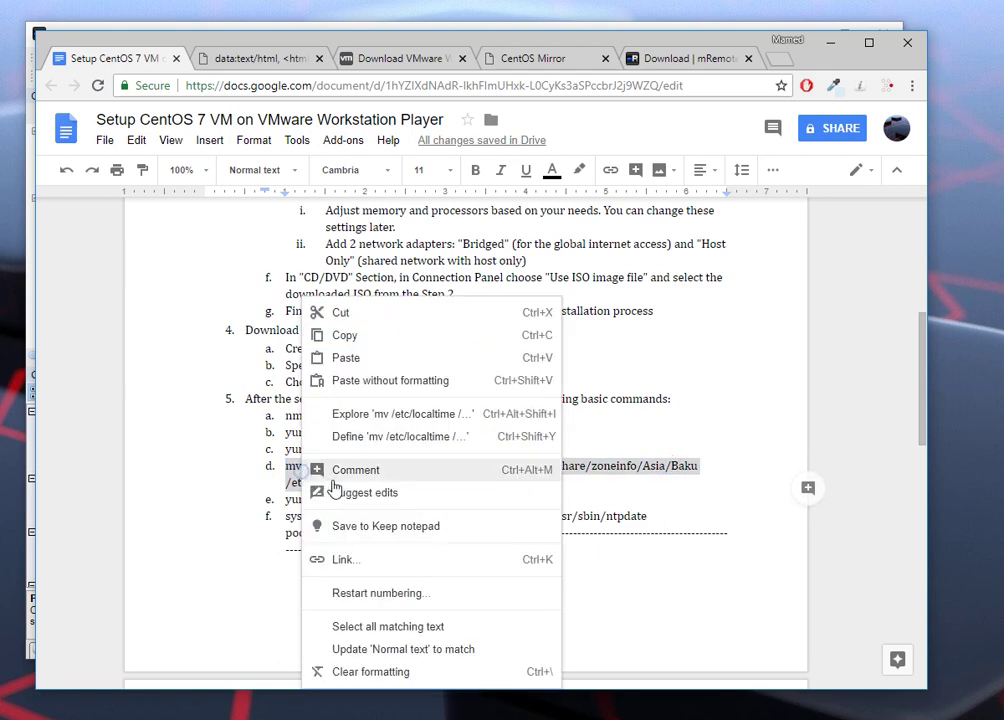
{"action": "left_click", "coordinate": [343, 337]}
Step: Run the timezone command in the SSH terminal, answering y to overwrite the old localtime backup
{"action": "left_click", "coordinate": [838, 43]}
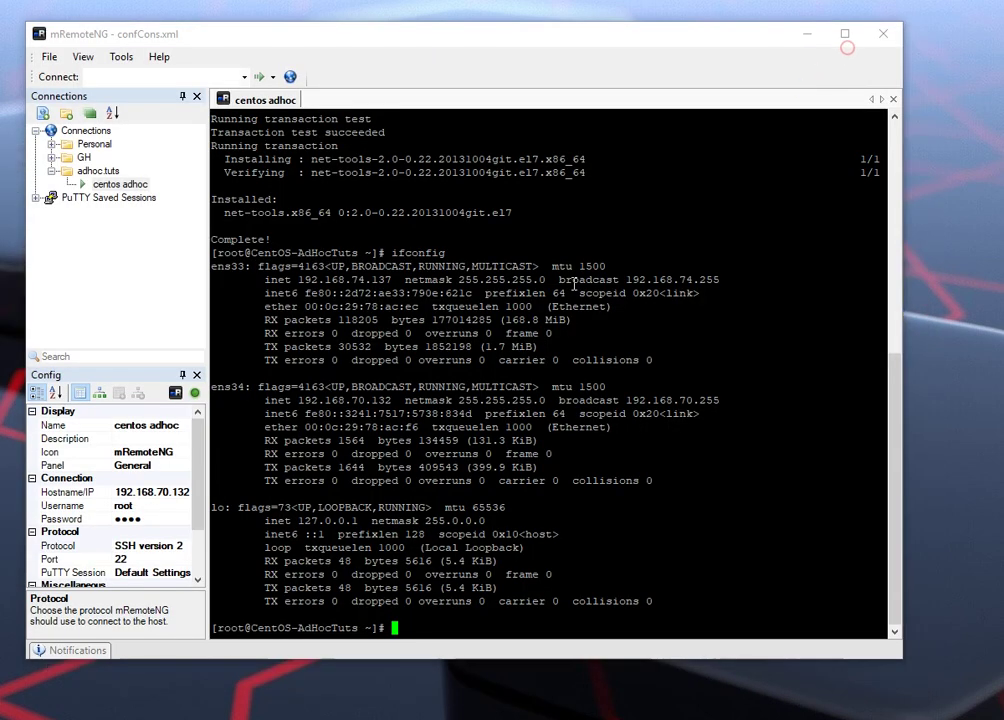
{"action": "right_click", "coordinate": [447, 627]}
{"action": "key", "text": "Return"}
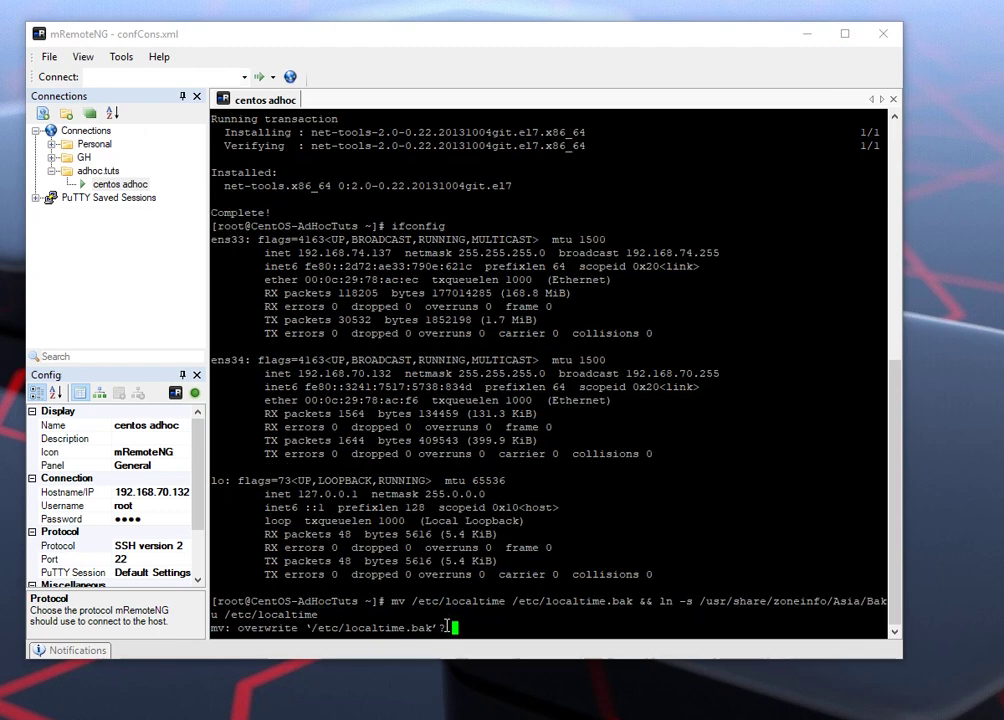
{"action": "type", "text": "y"}
{"action": "key", "text": "Return"}
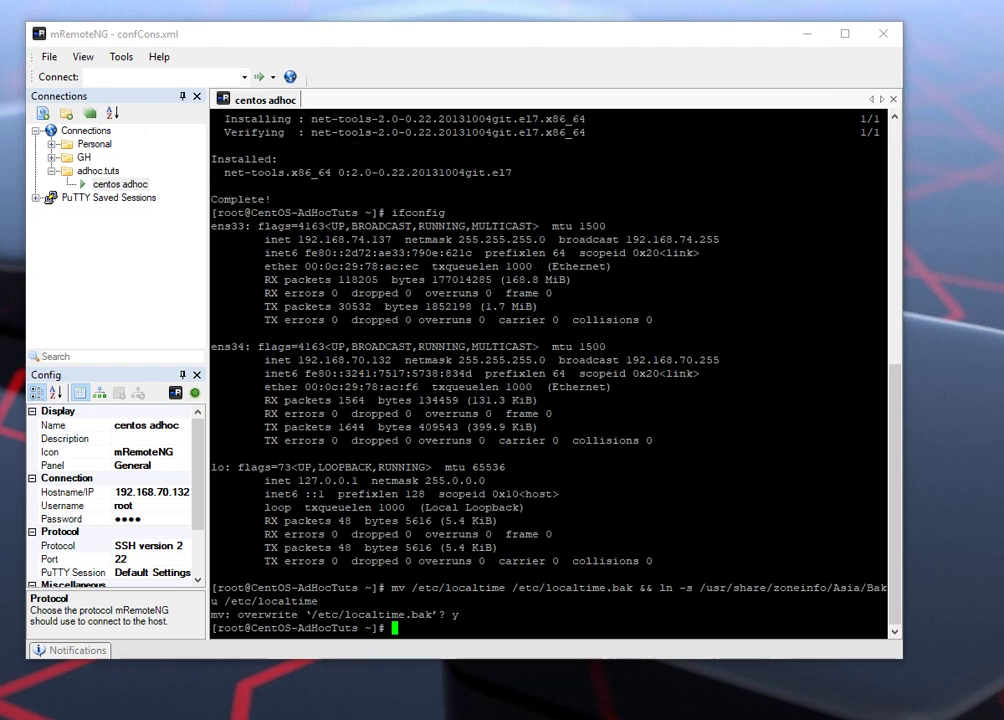
{"action": "key", "text": "alt+Tab"}
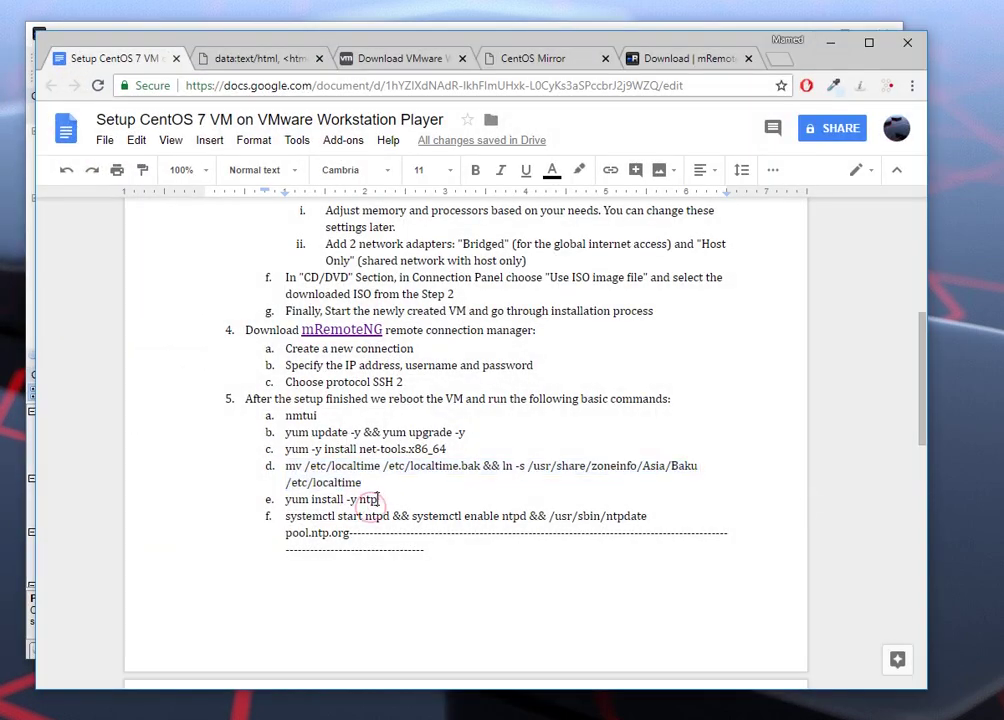
Step: Copy 'yum install -y ntp' from line e and run it in the SSH terminal
{"action": "left_click_drag", "start_coordinate": [388, 498], "coordinate": [285, 499]}
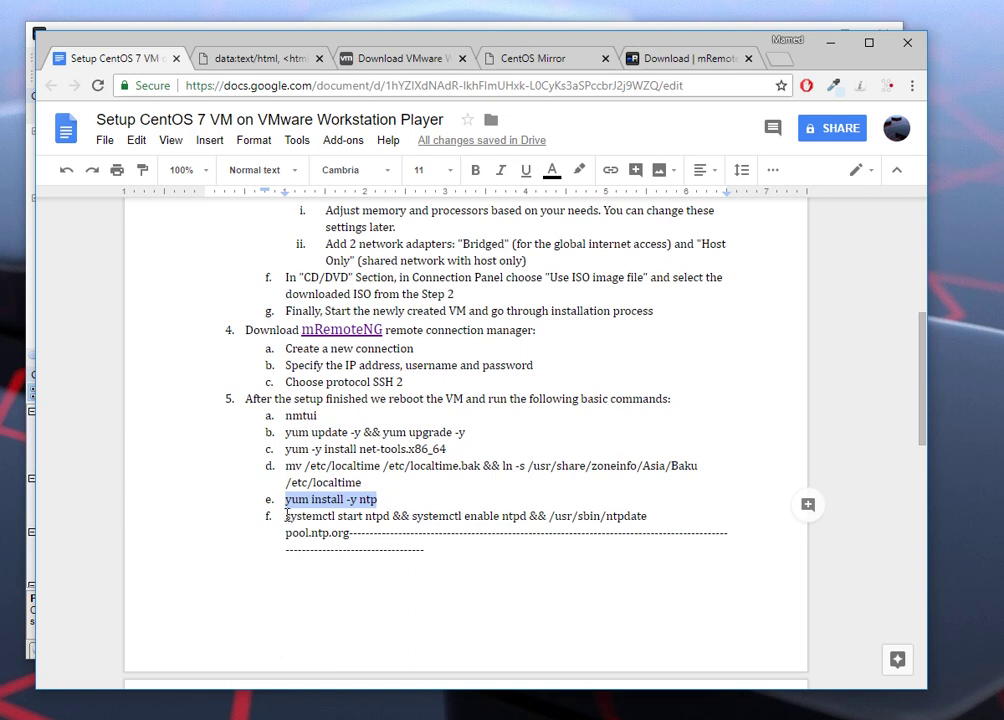
{"action": "triple_click", "coordinate": [287, 516]}
{"action": "left_click", "coordinate": [327, 516]}
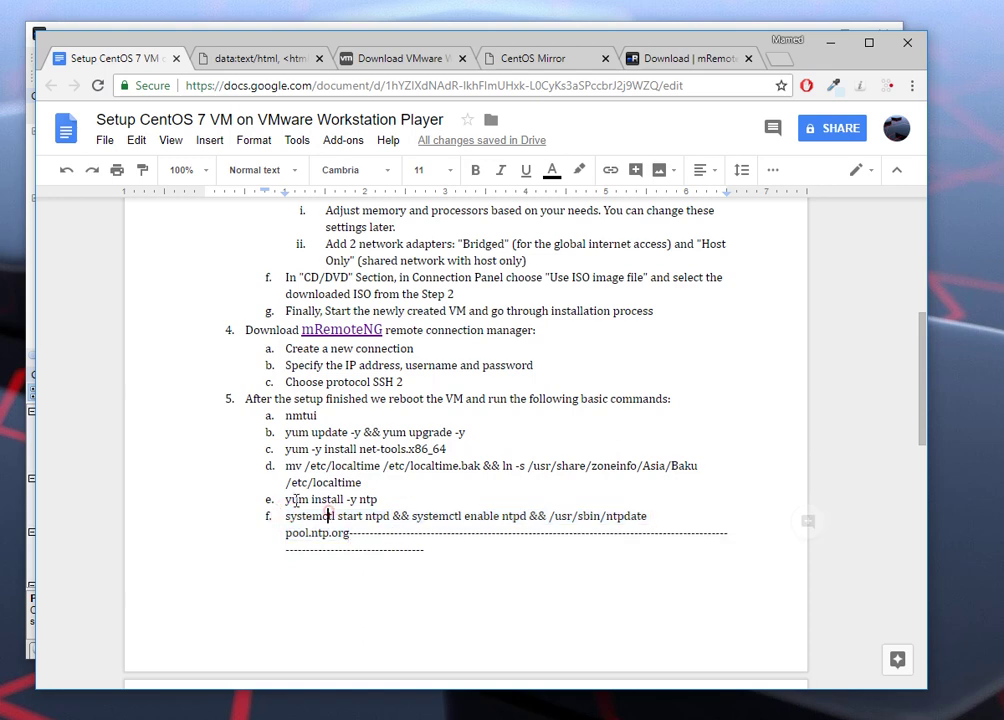
{"action": "left_click_drag", "start_coordinate": [293, 500], "coordinate": [378, 506]}
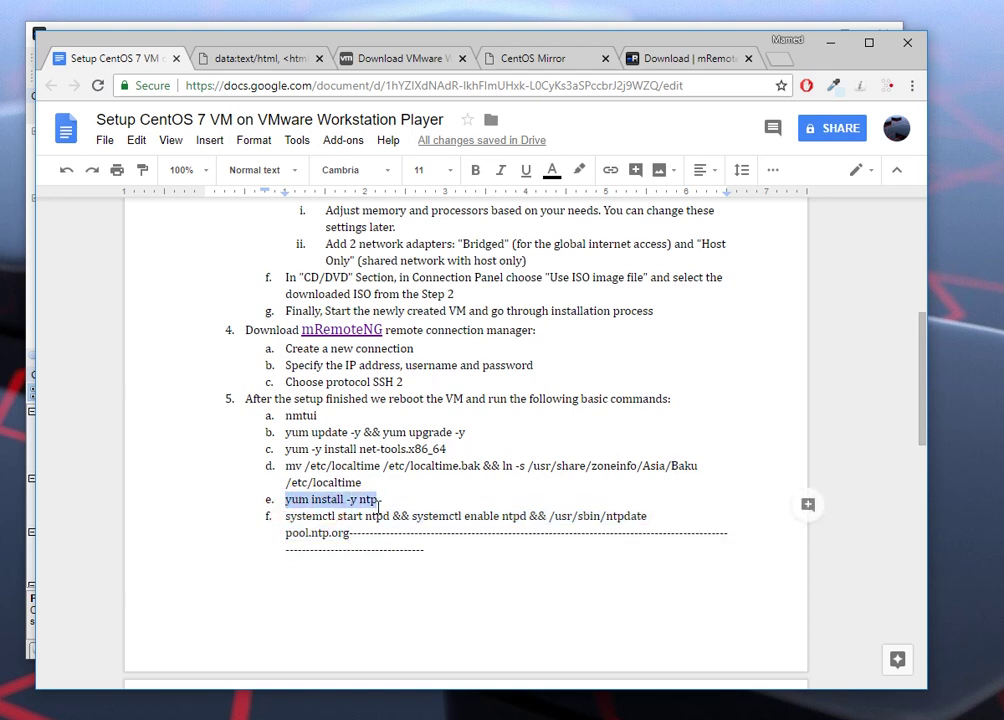
{"action": "right_click", "coordinate": [378, 506]}
{"action": "left_click", "coordinate": [446, 156]}
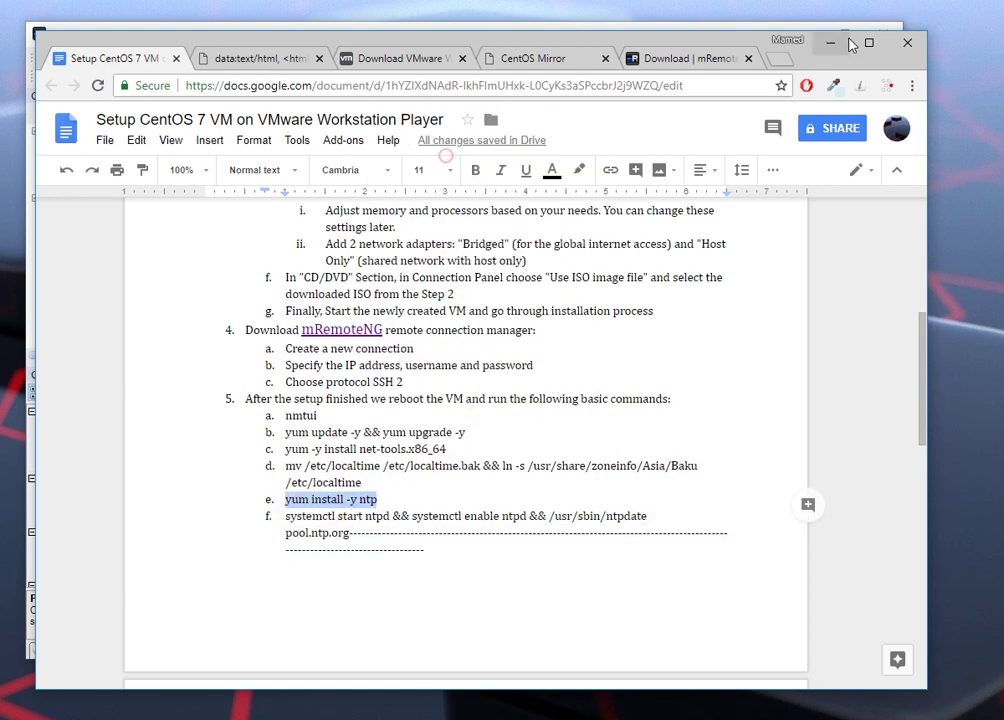
{"action": "left_click", "coordinate": [830, 43]}
{"action": "right_click", "coordinate": [413, 627]}
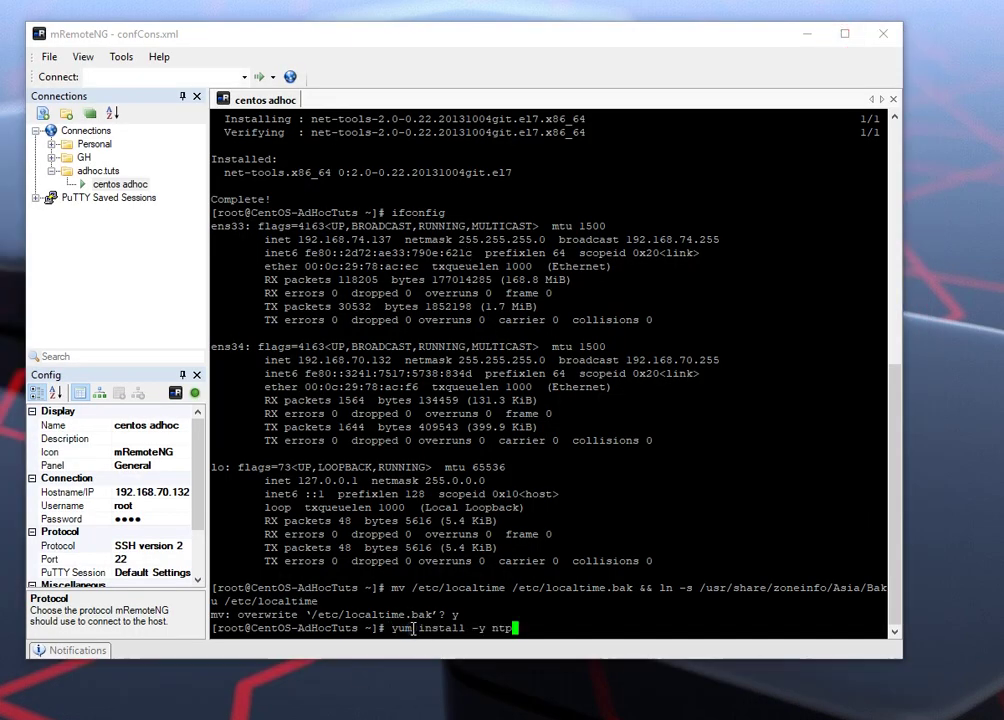
{"action": "key", "text": "Return"}
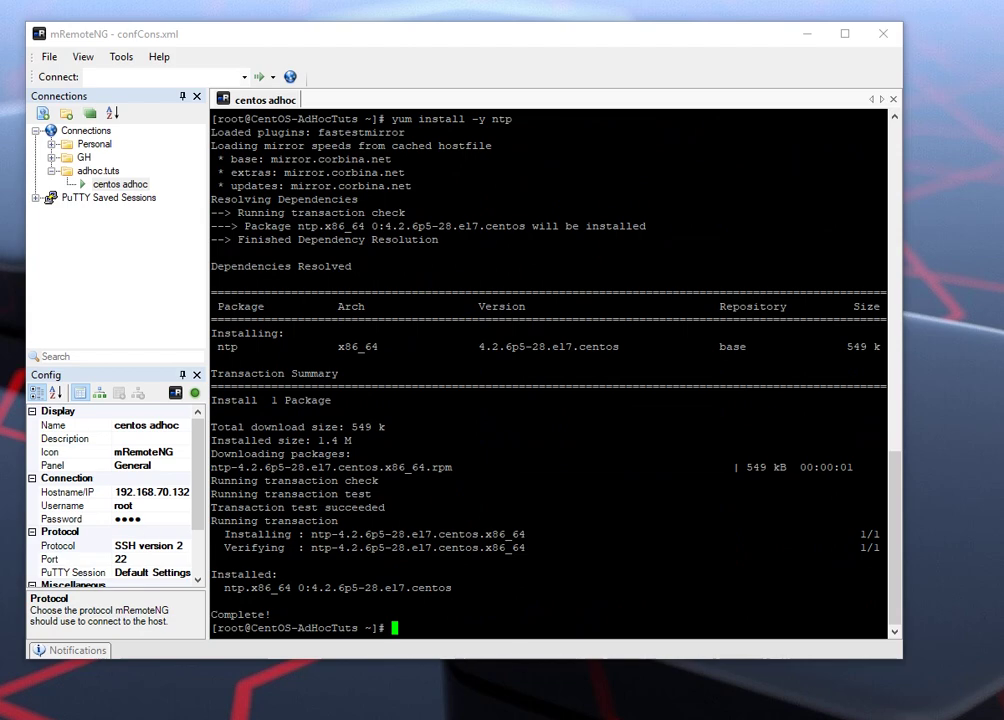
Step: Copy line f's systemctl and ntpdate command and paste it at the terminal prompt
{"action": "key", "text": "alt+Tab"}
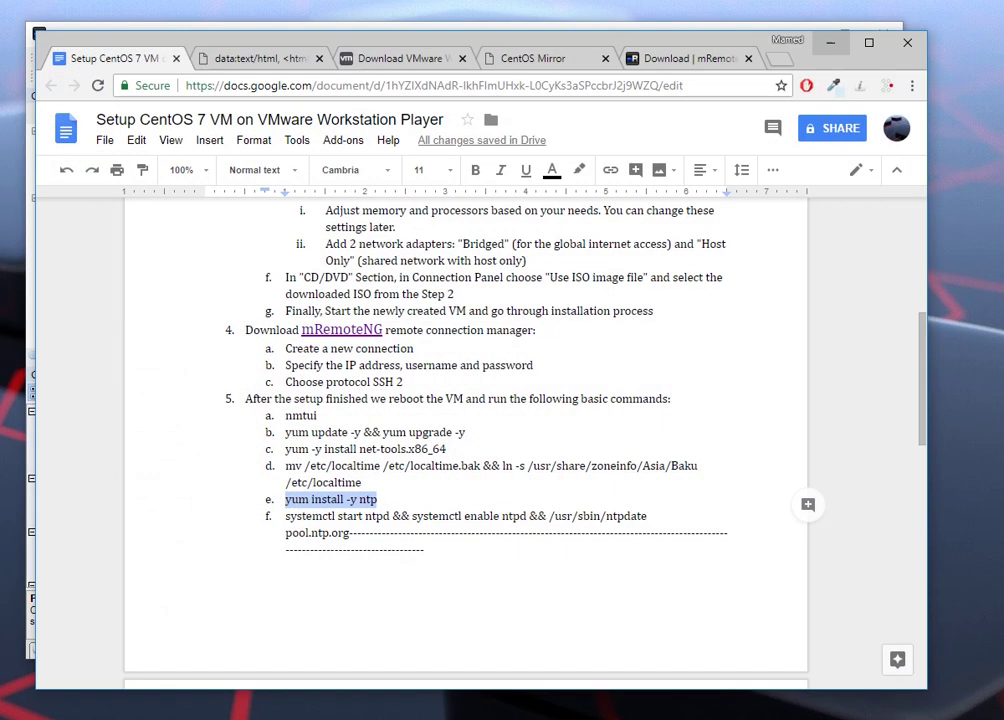
{"action": "left_click_drag", "start_coordinate": [287, 516], "coordinate": [349, 537]}
{"action": "right_click", "coordinate": [266, 416]}
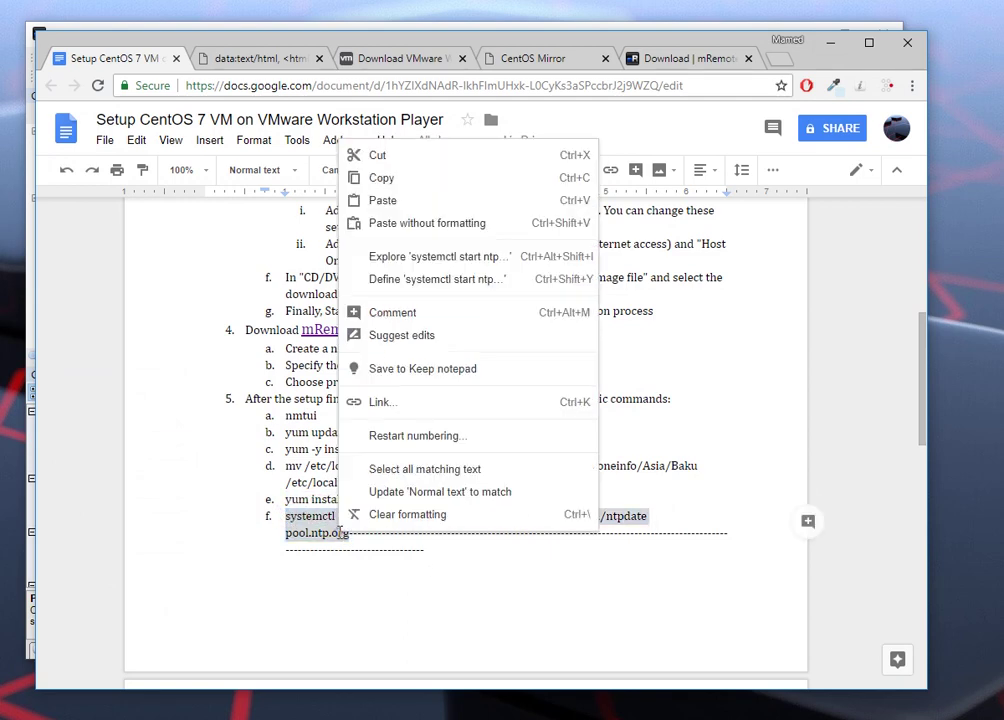
{"action": "left_click", "coordinate": [409, 180]}
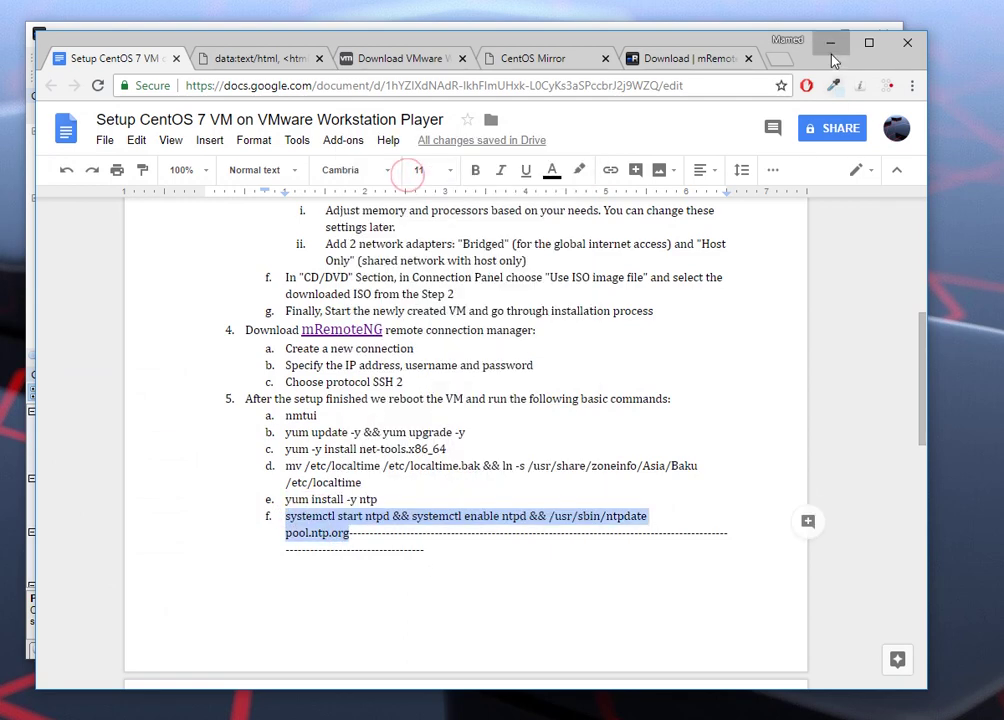
{"action": "left_click", "coordinate": [830, 42]}
{"action": "right_click", "coordinate": [406, 628]}
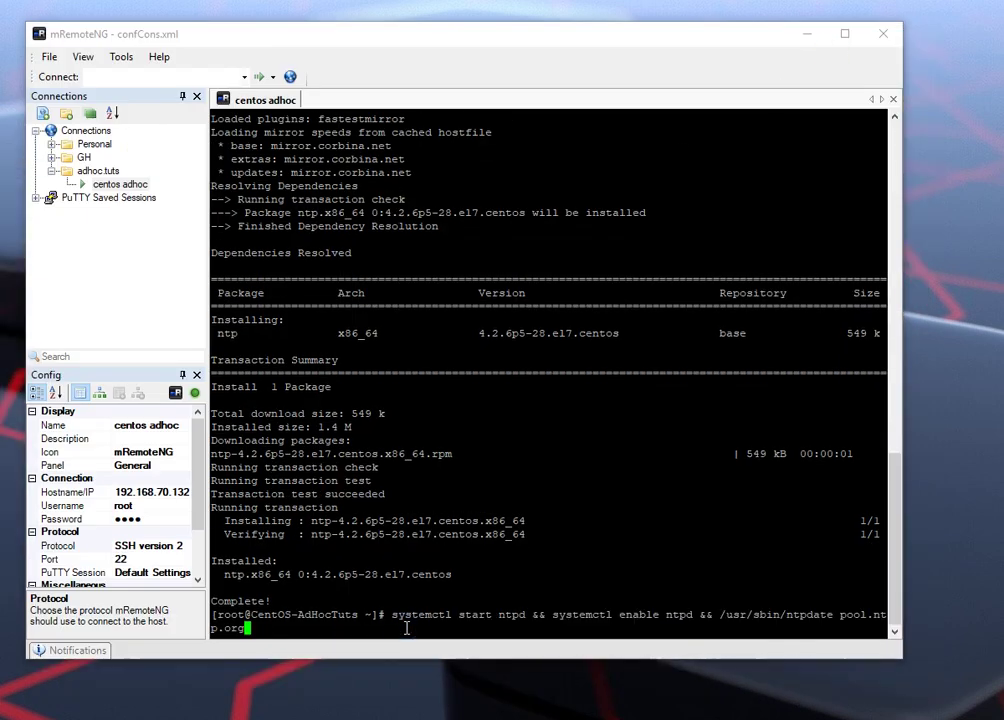
Step: Run the pasted ntpd start, enable and sync command, then check that date shows +04 time
{"action": "key", "text": "Return"}
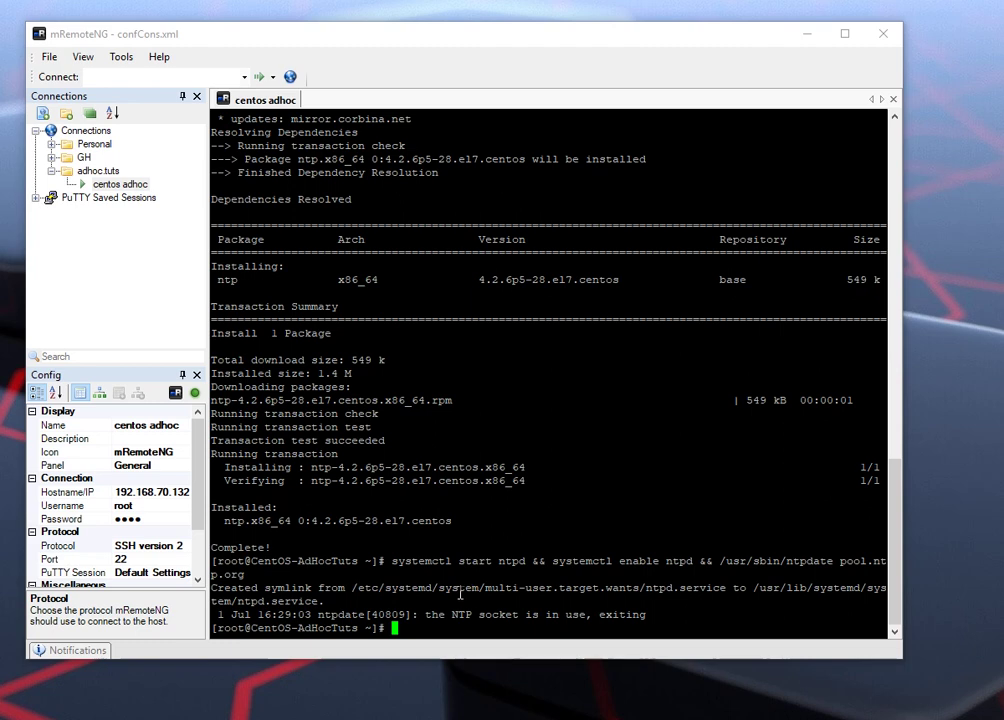
{"action": "type", "text": "date"}
{"action": "key", "text": "Return"}
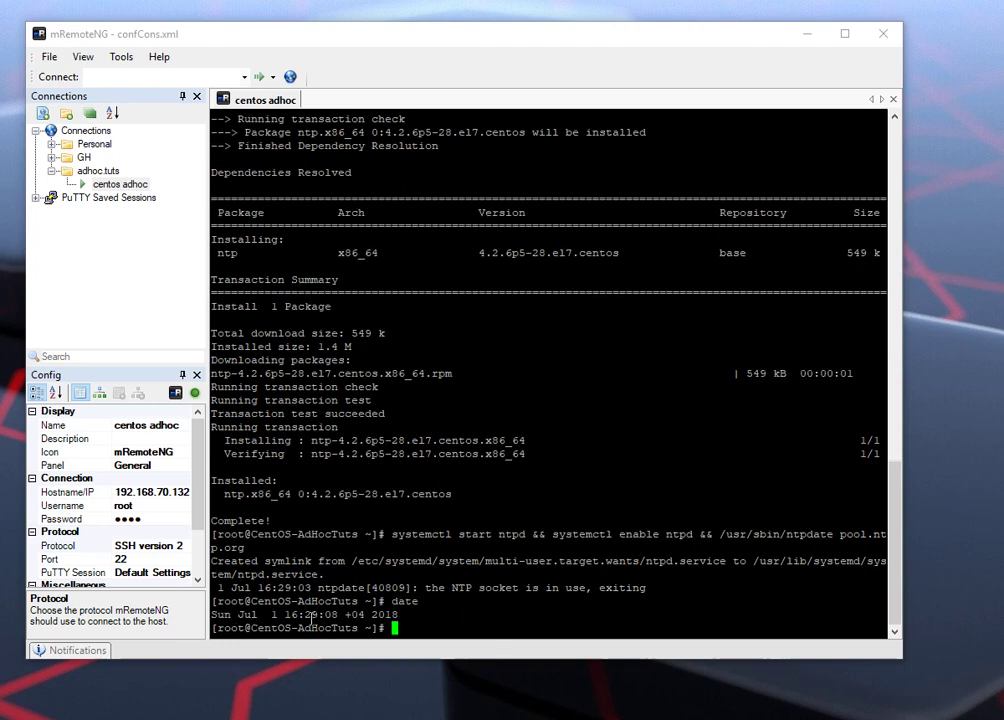